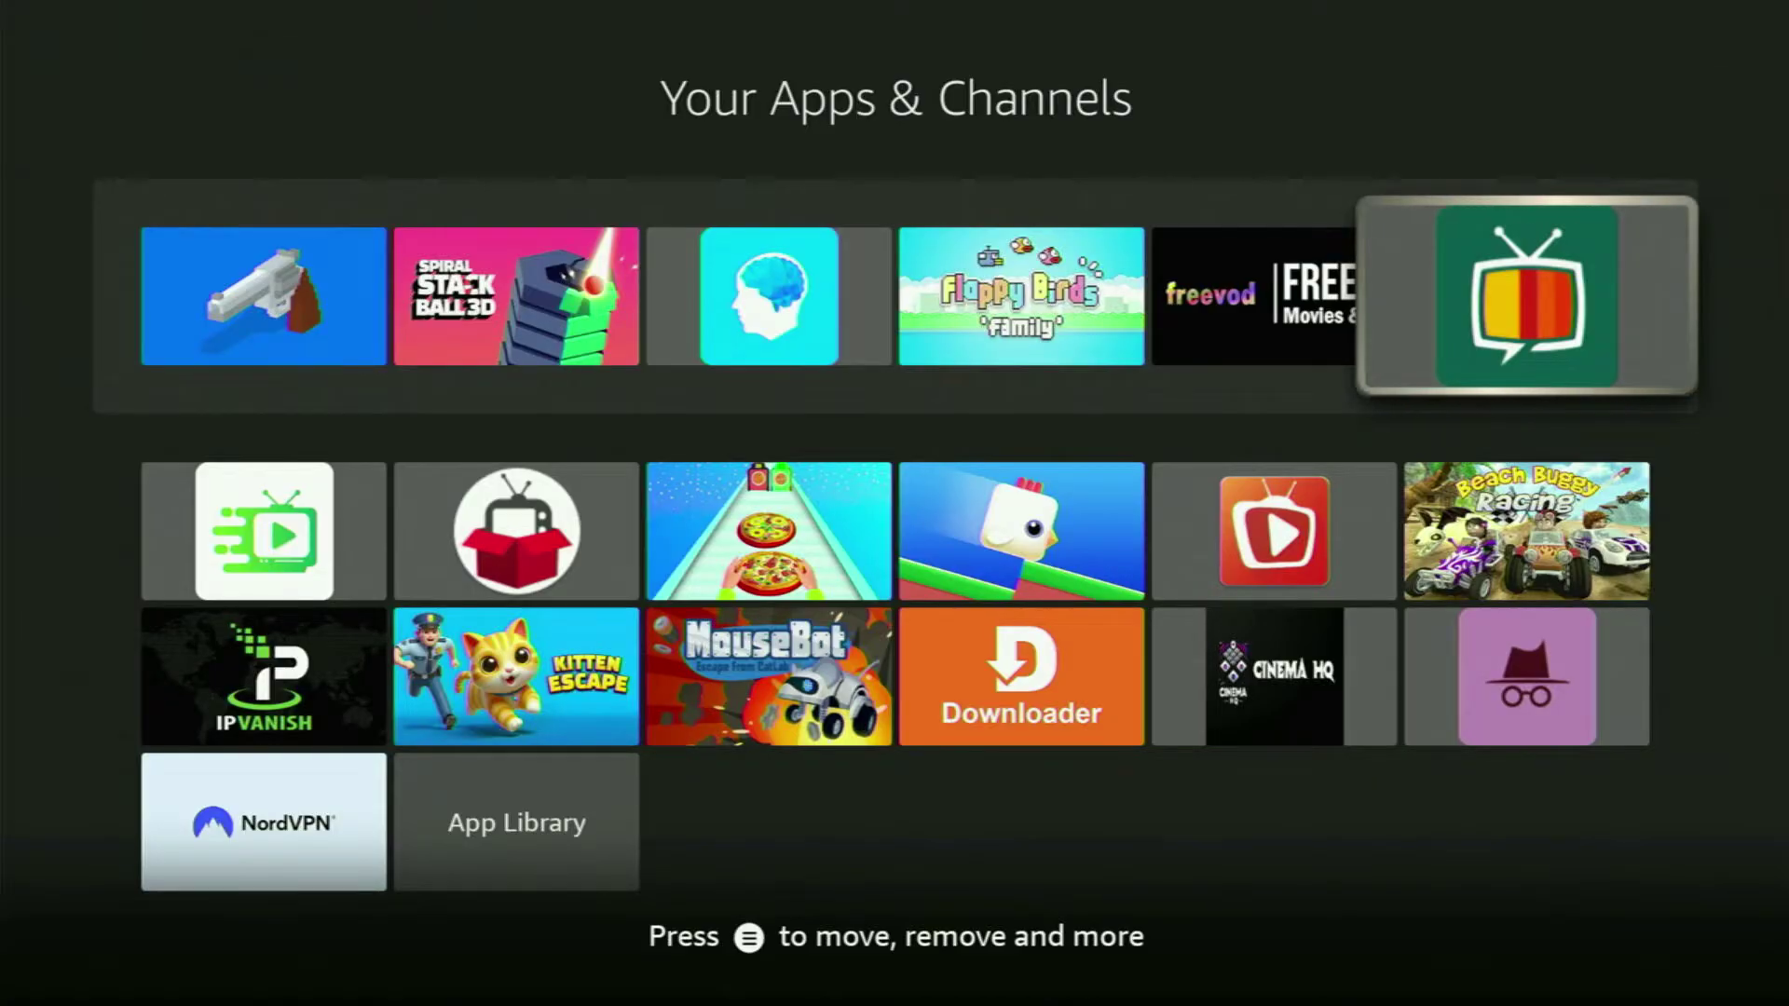
# - Launch the TV streaming app and browse its channel grid down to the FX row
pyautogui.press('Return')
pyautogui.press('Right')
pyautogui.press('Right')
pyautogui.press('Right')
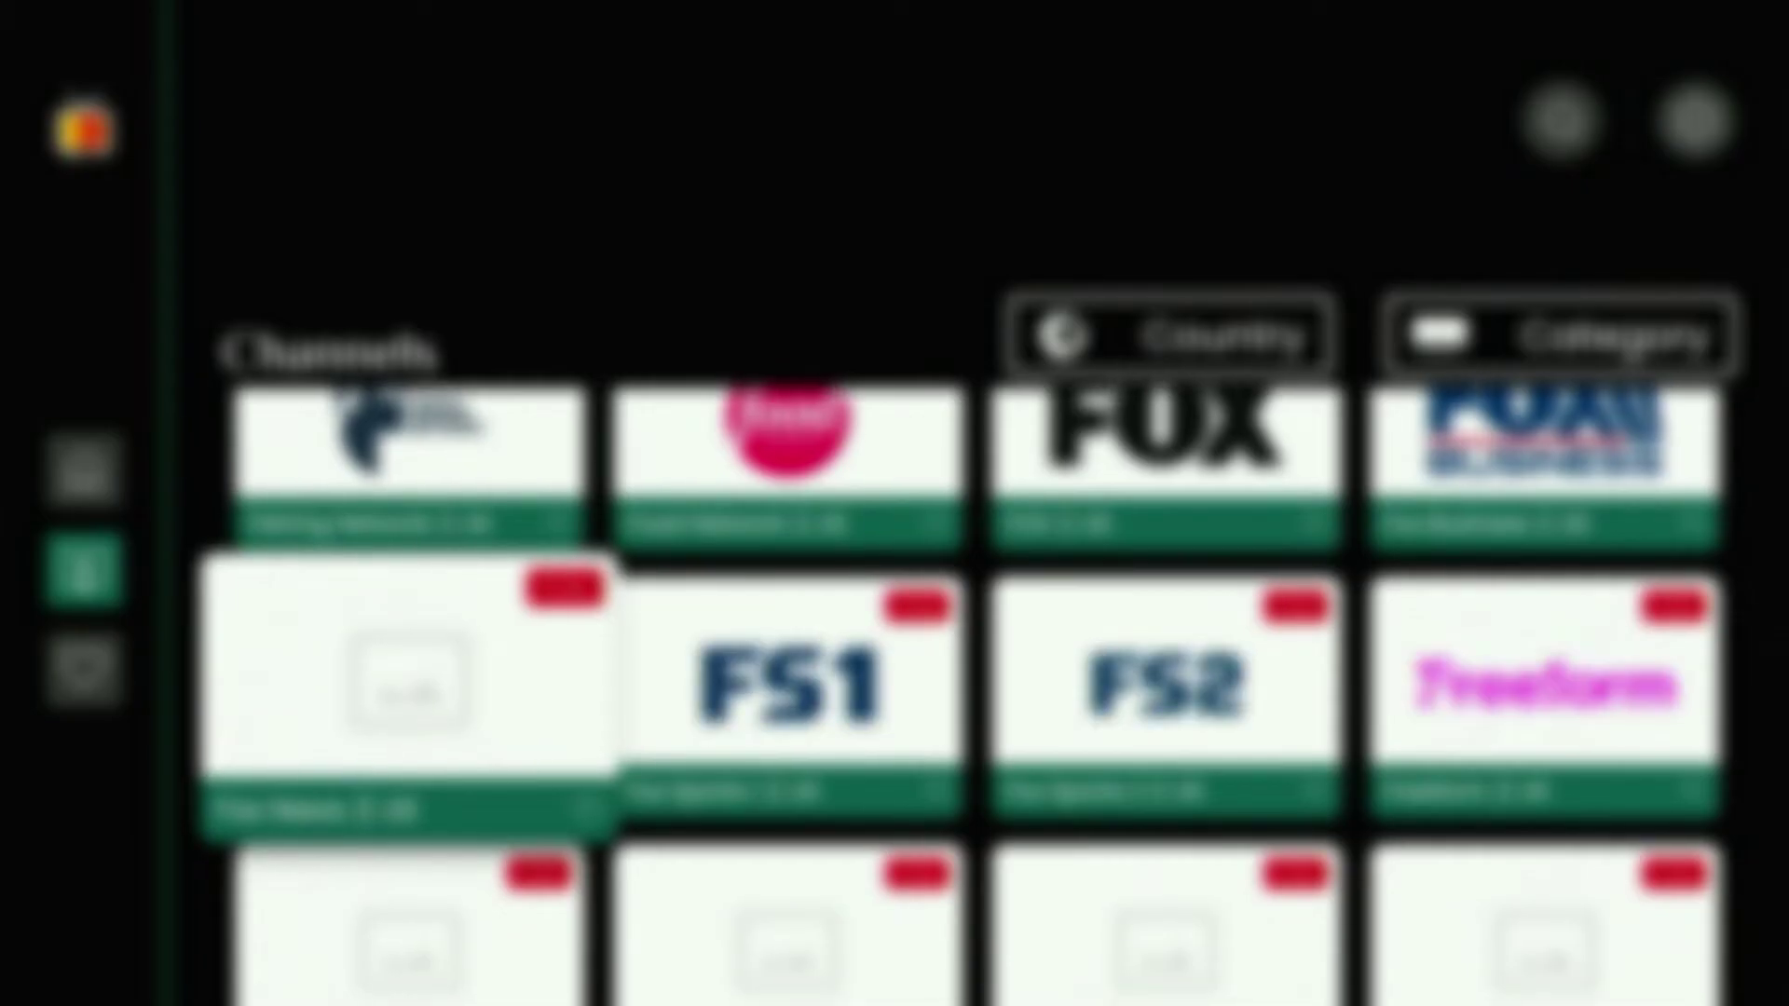
pyautogui.press('Down')
pyautogui.press('Down')
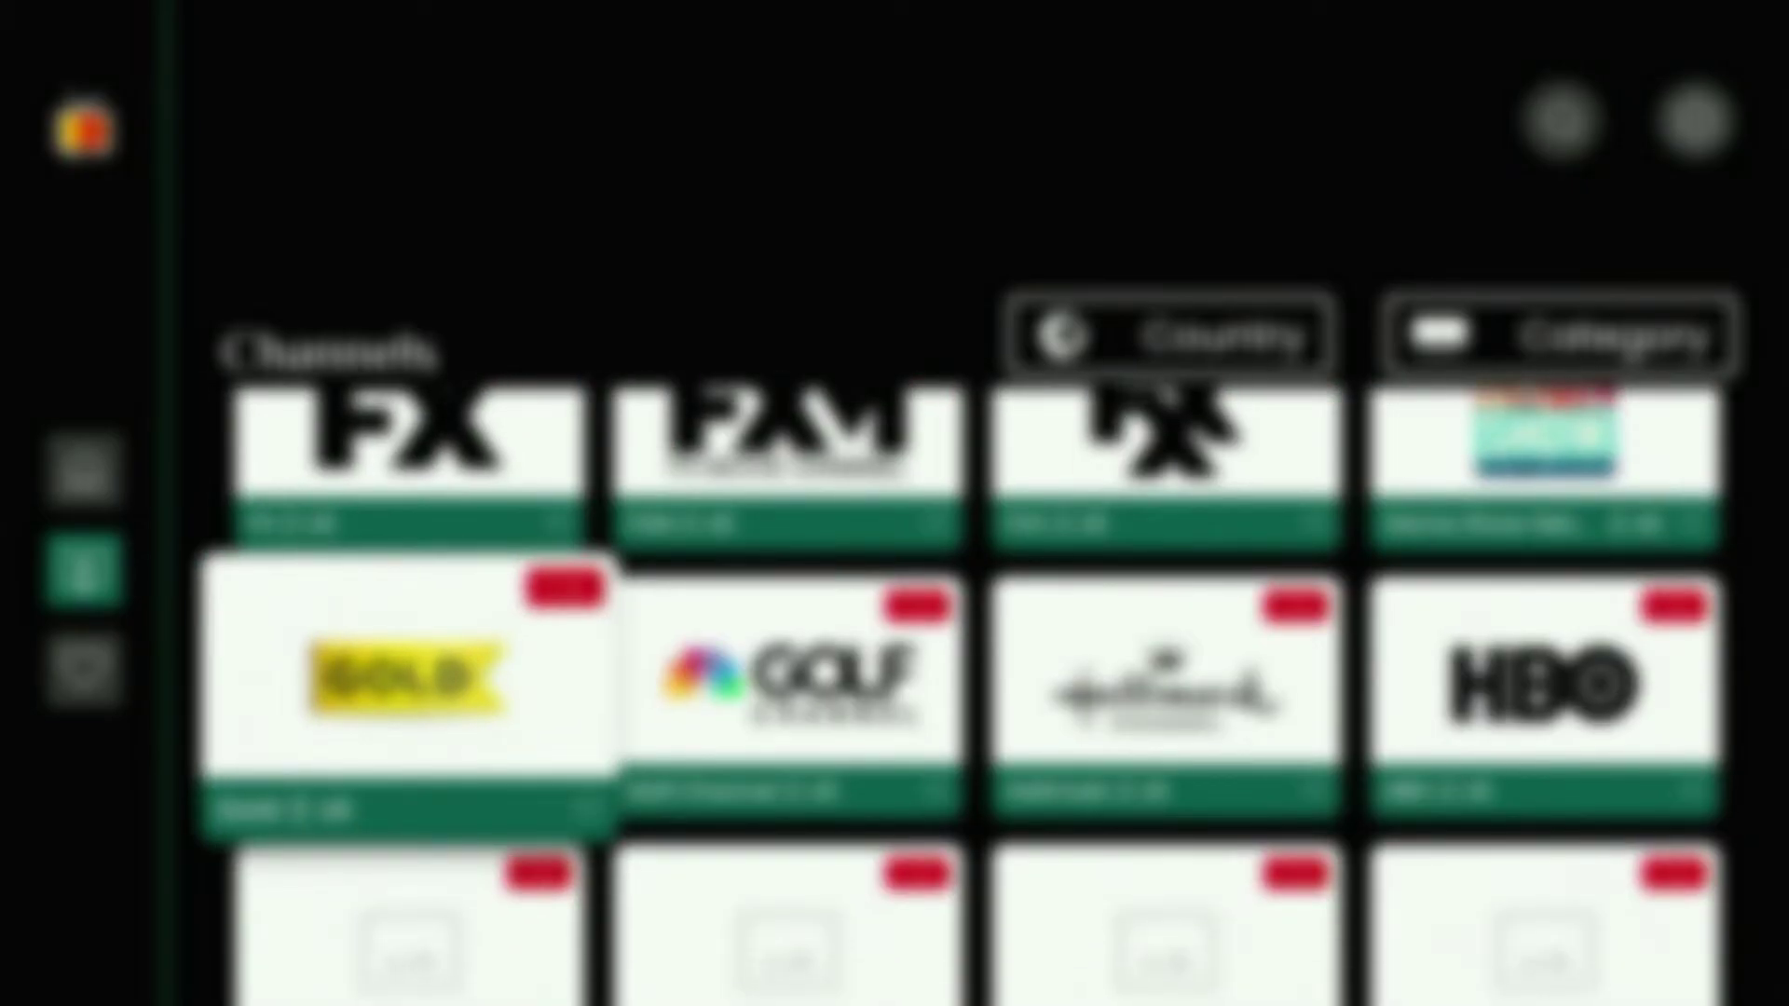
pyautogui.press('Down')
pyautogui.press('Down')
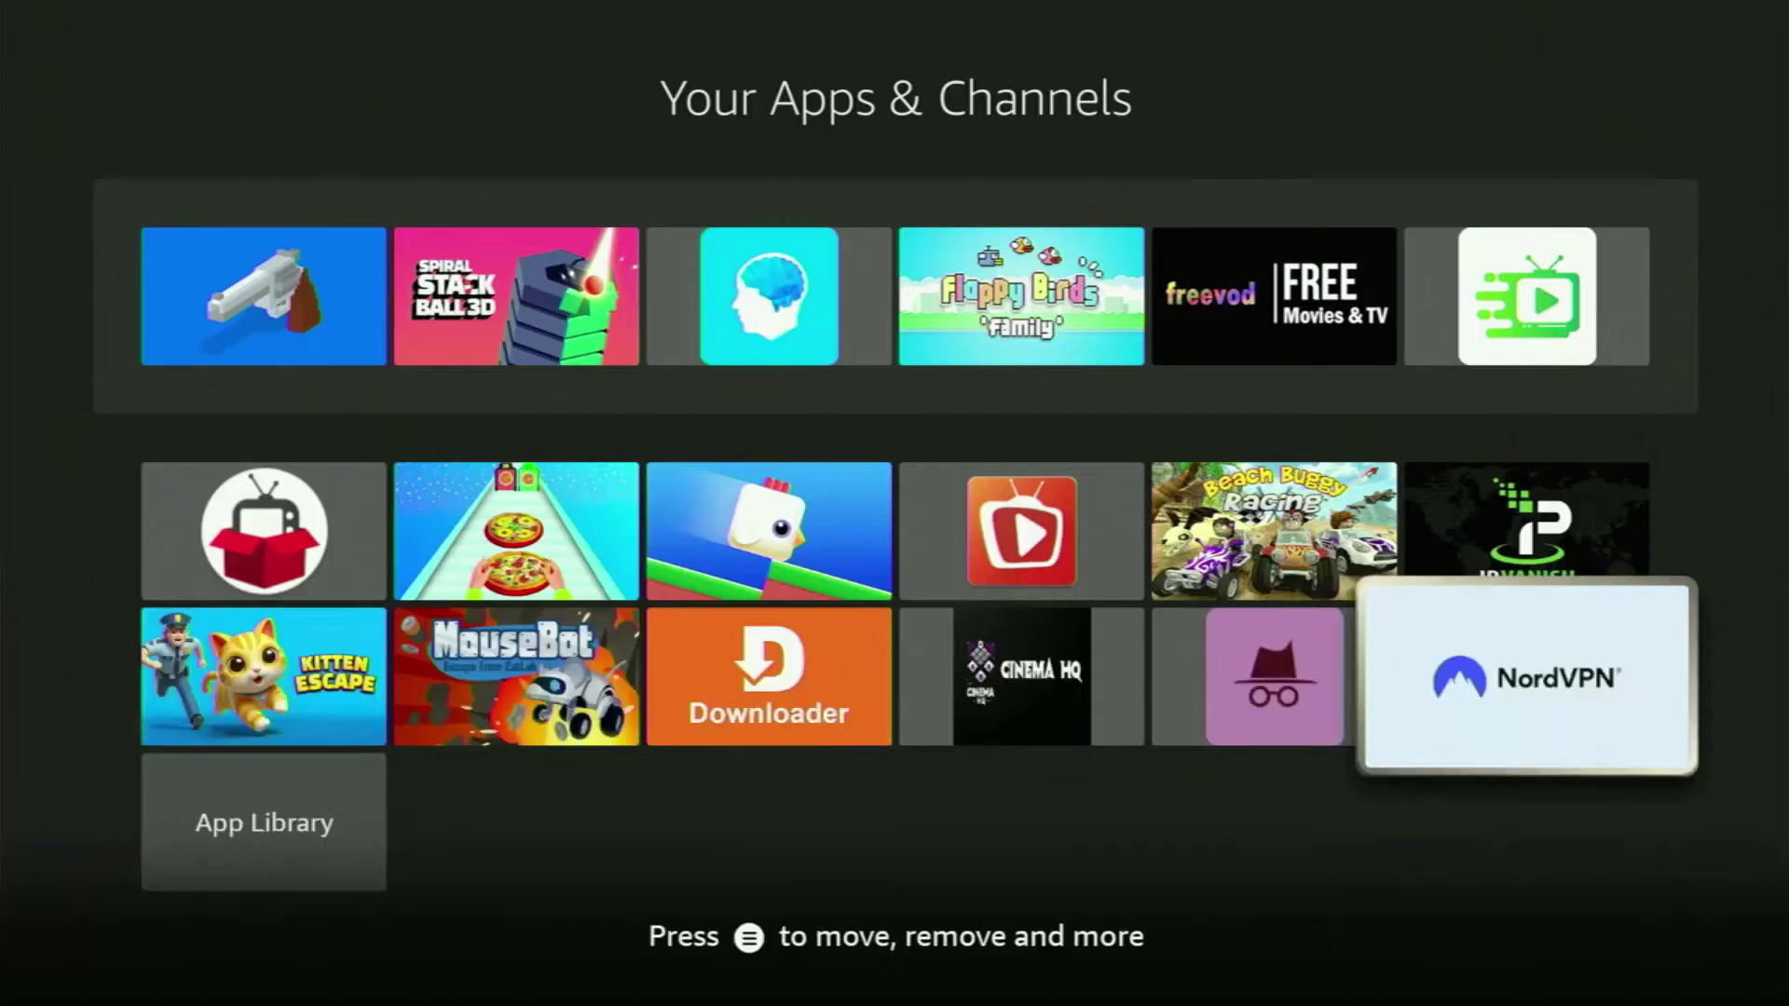
pyautogui.press('Left')
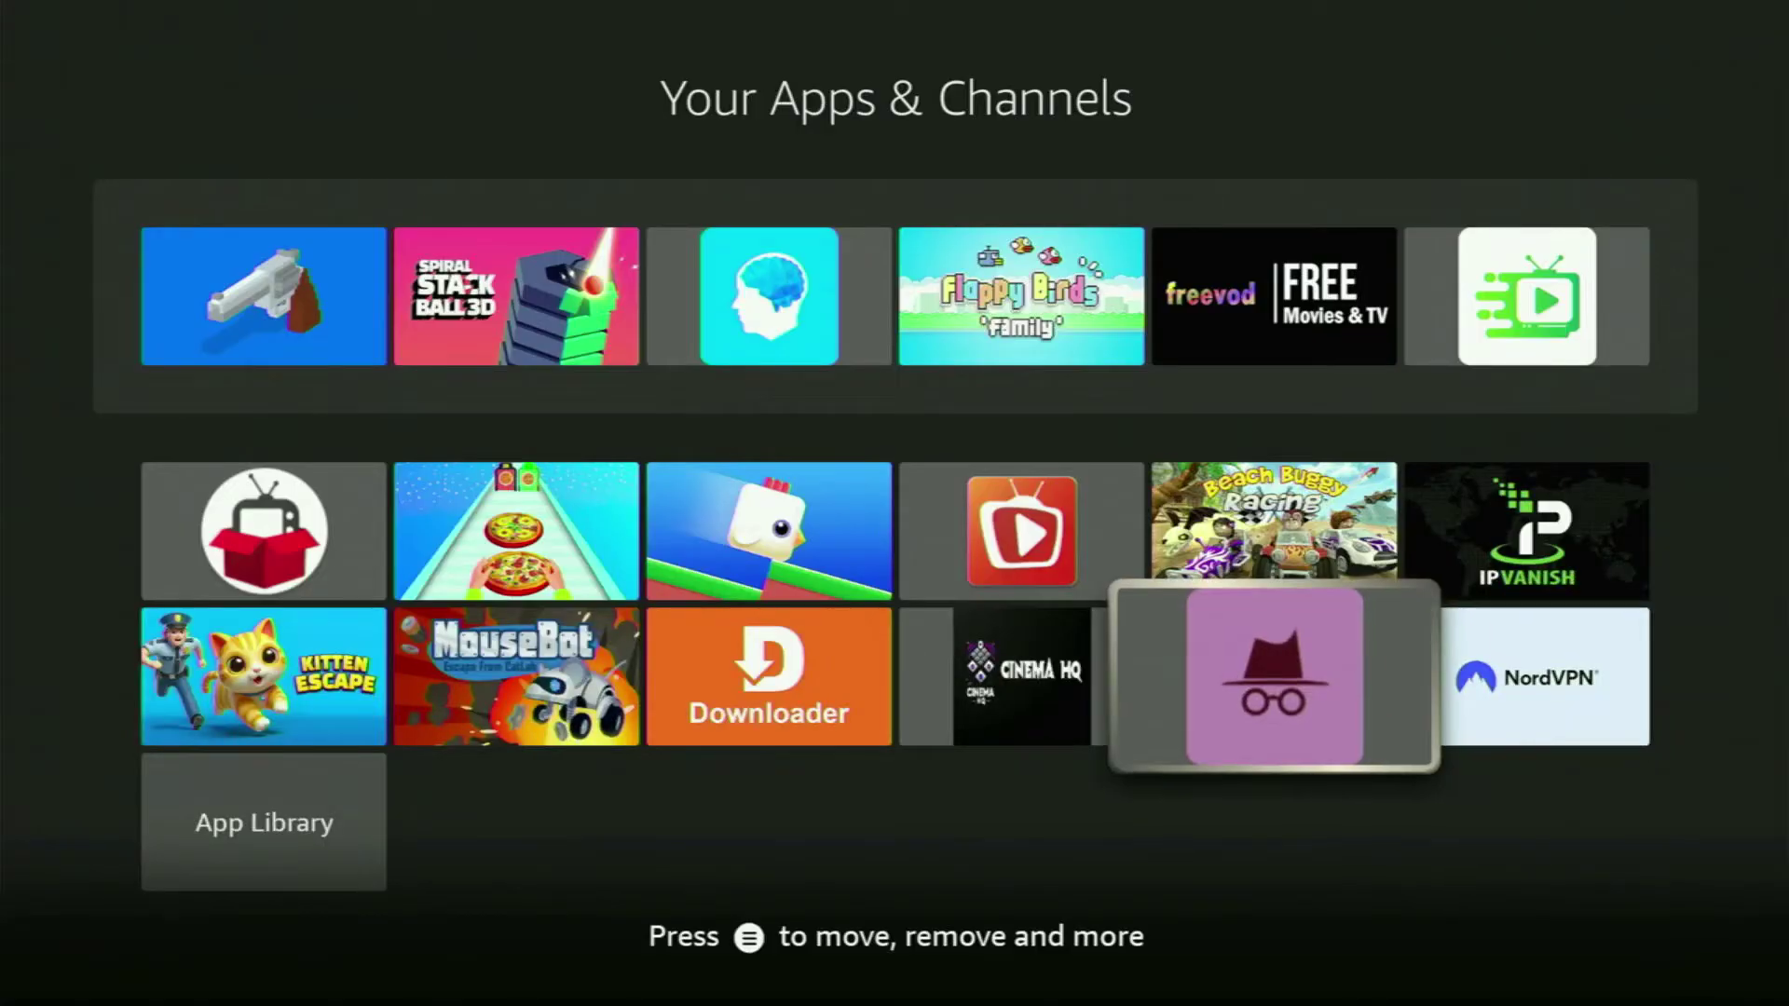
pyautogui.press('Left')
pyautogui.press('Left')
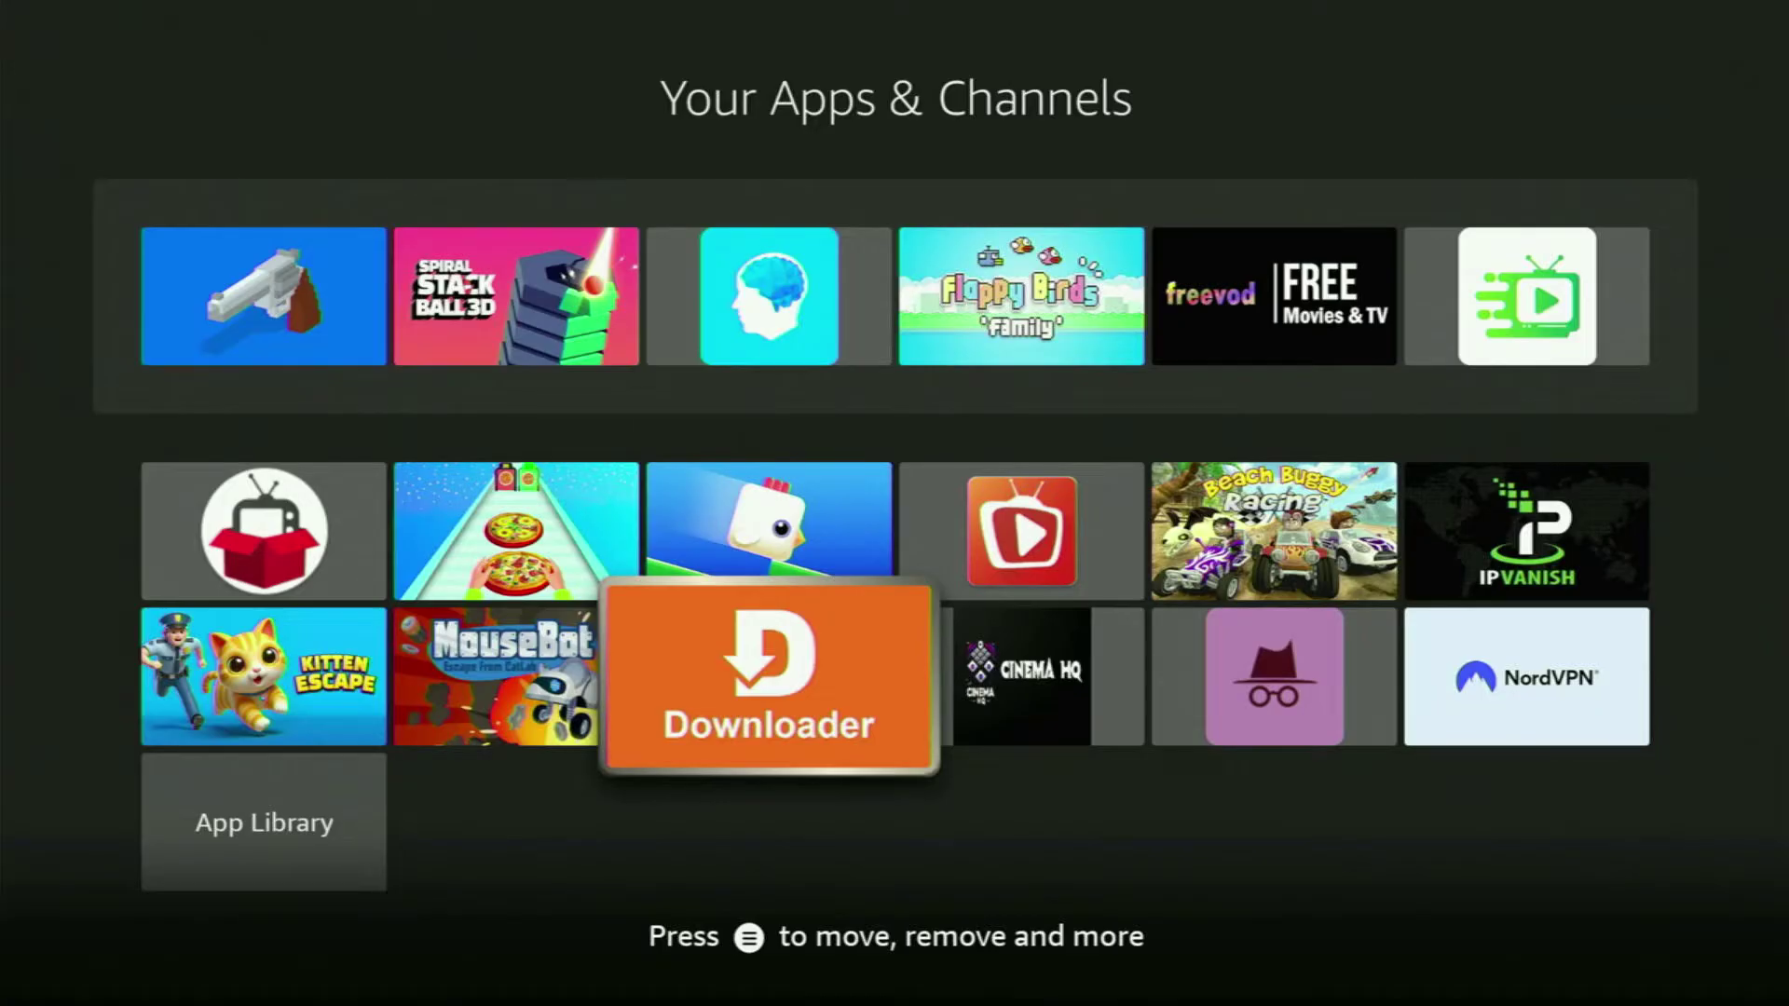
# - From the Home screen's Find page, spell 'Down' on the search keyboard
pyautogui.press('Home')
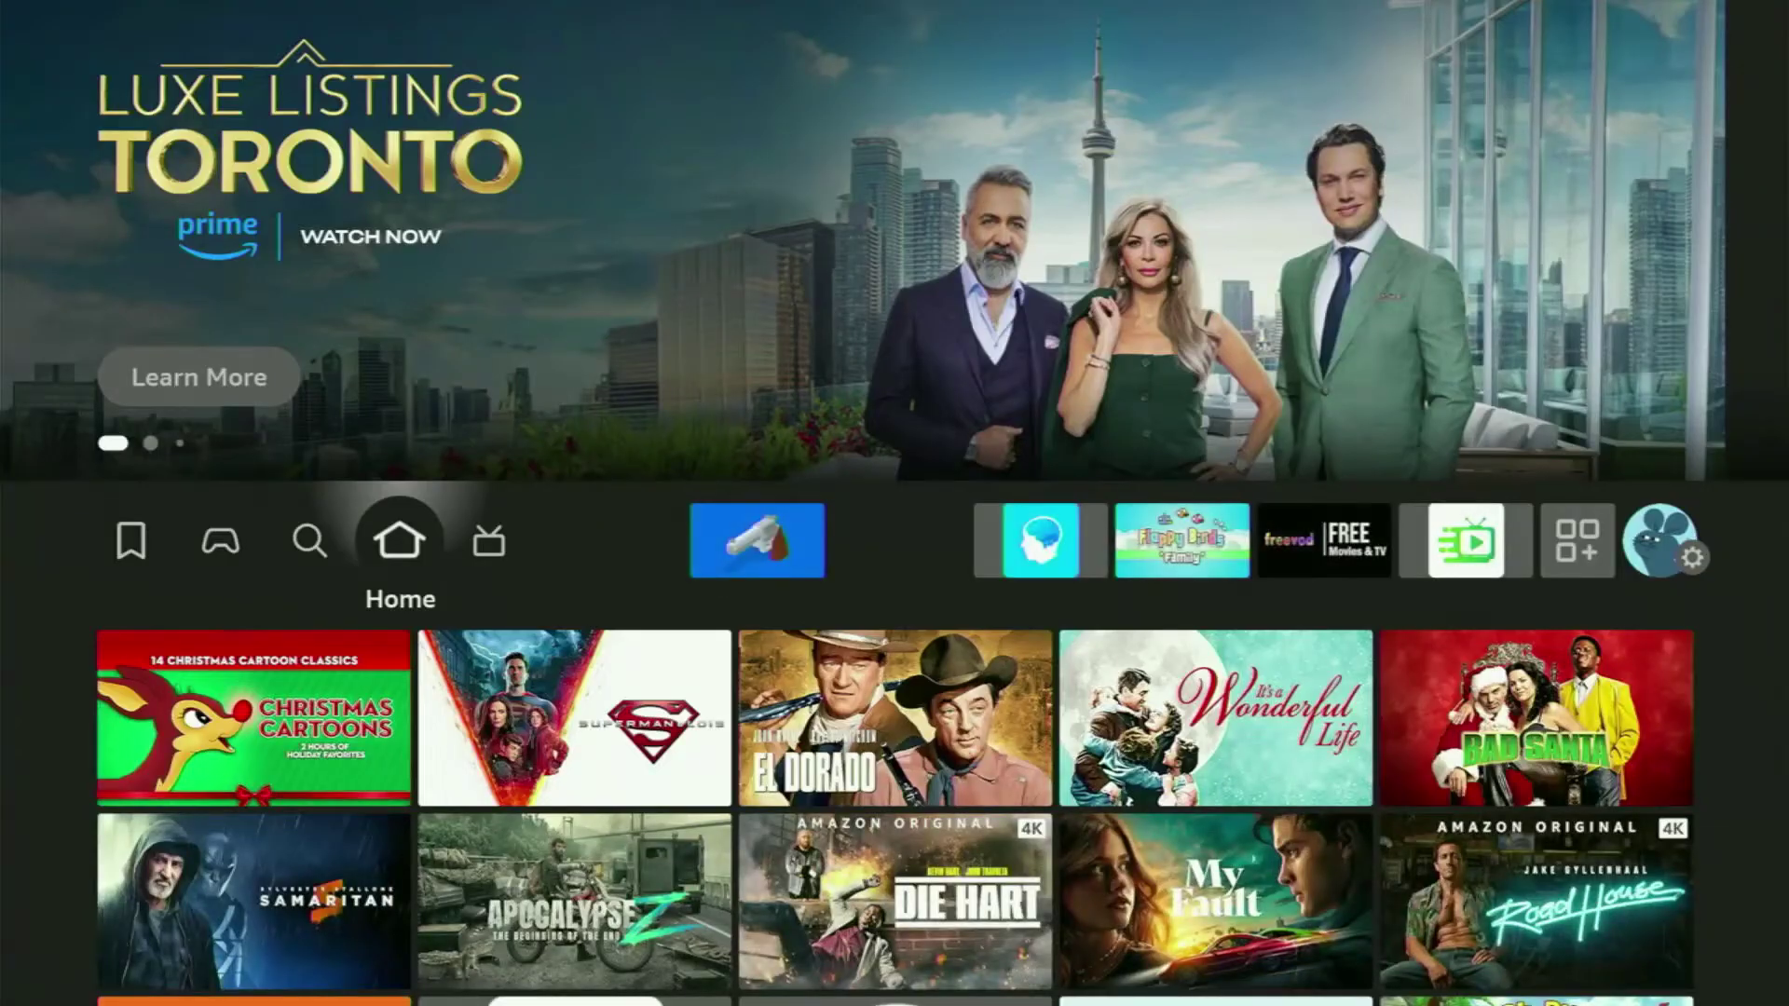
pyautogui.press('Left')
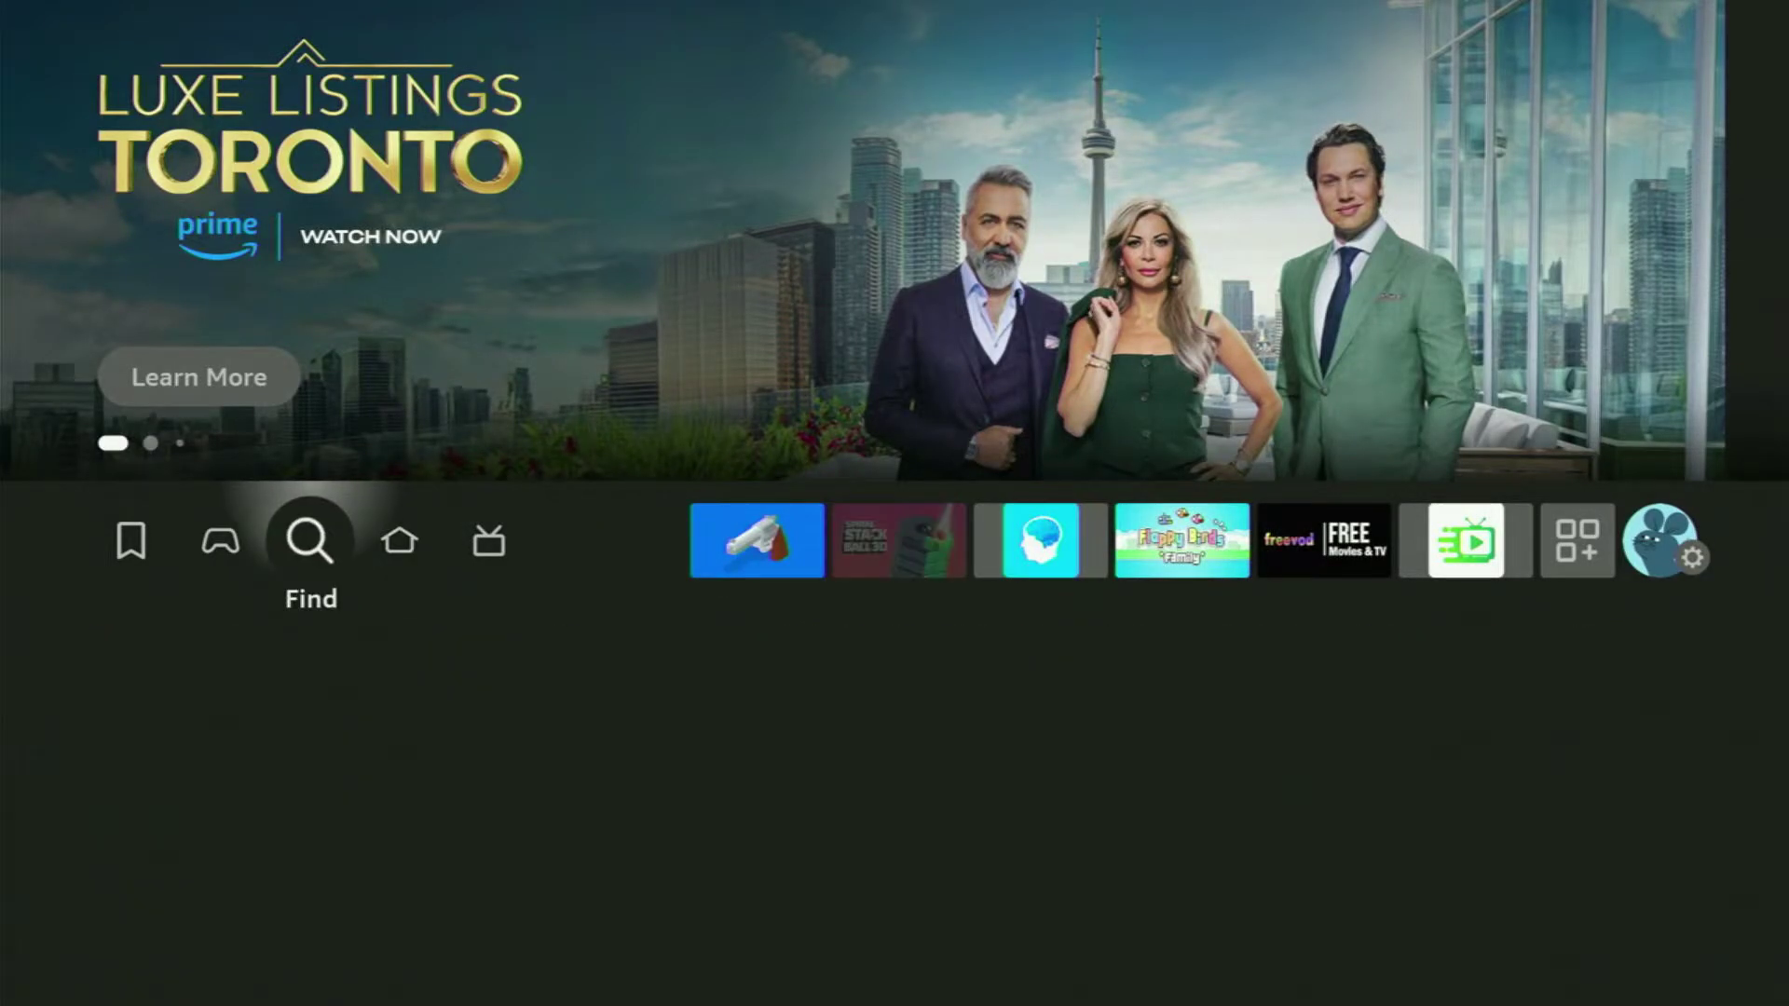
pyautogui.press('Down')
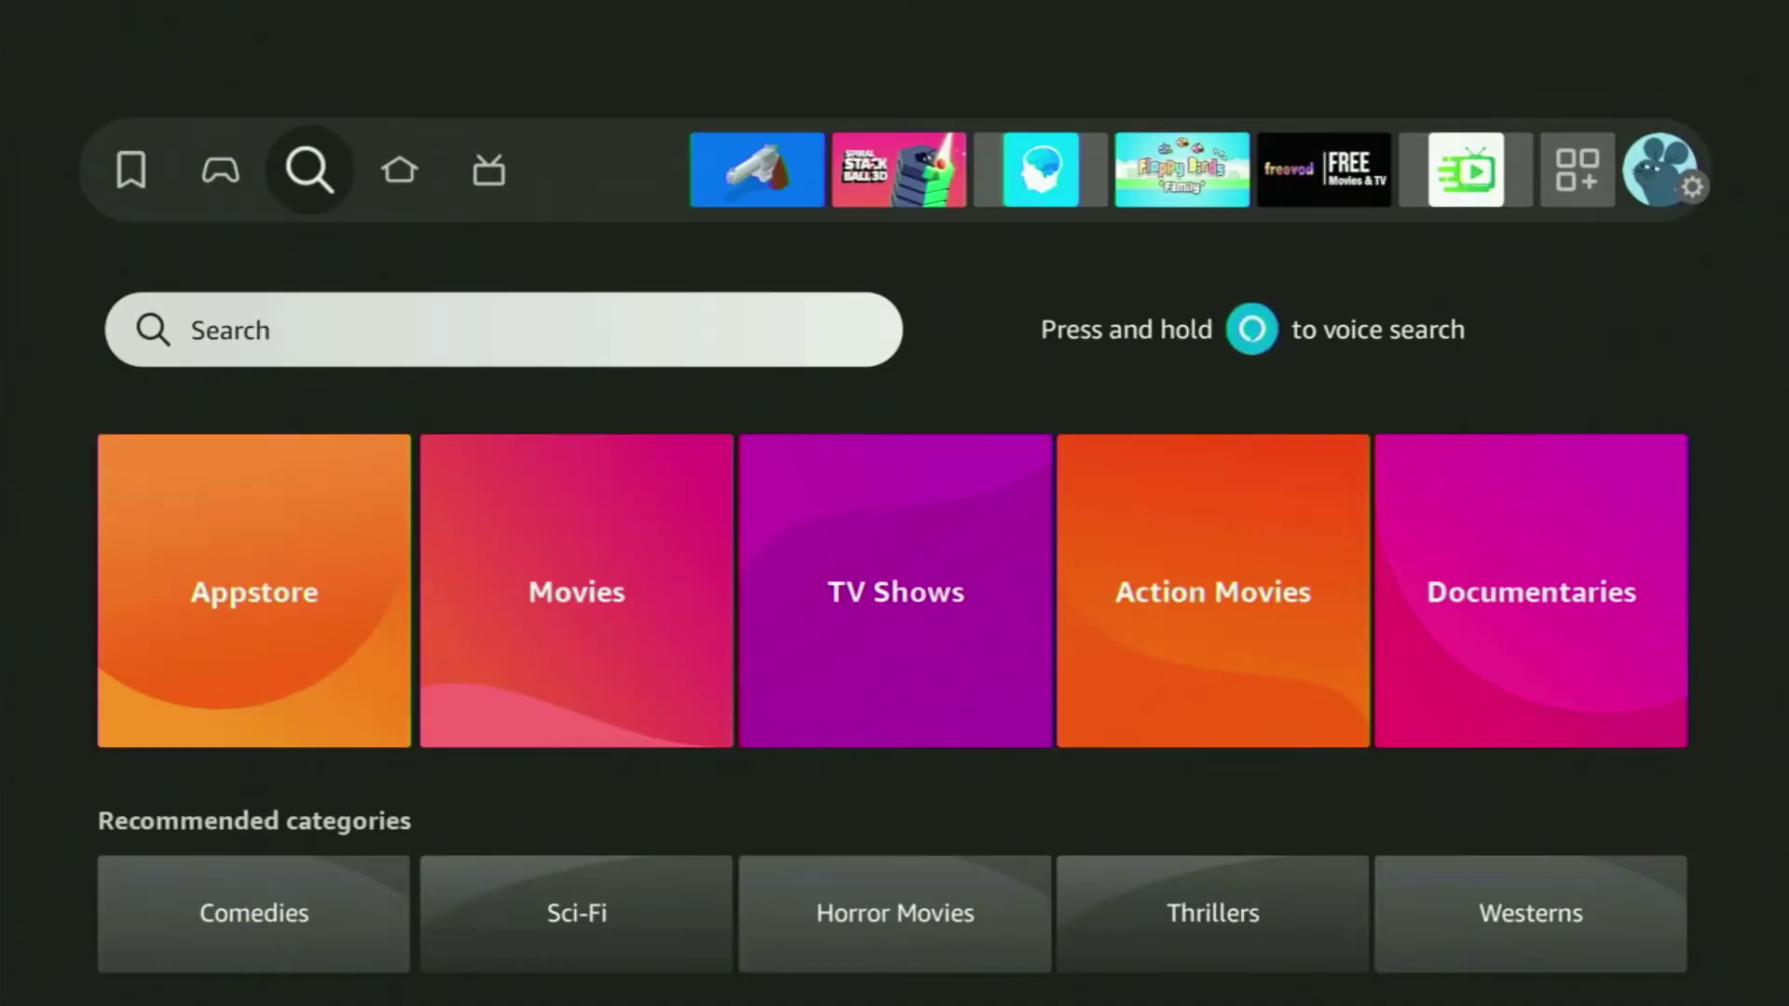
pyautogui.press('Return')
pyautogui.press('Right')
pyautogui.press('Right')
pyautogui.press('Right')
pyautogui.press('Return')
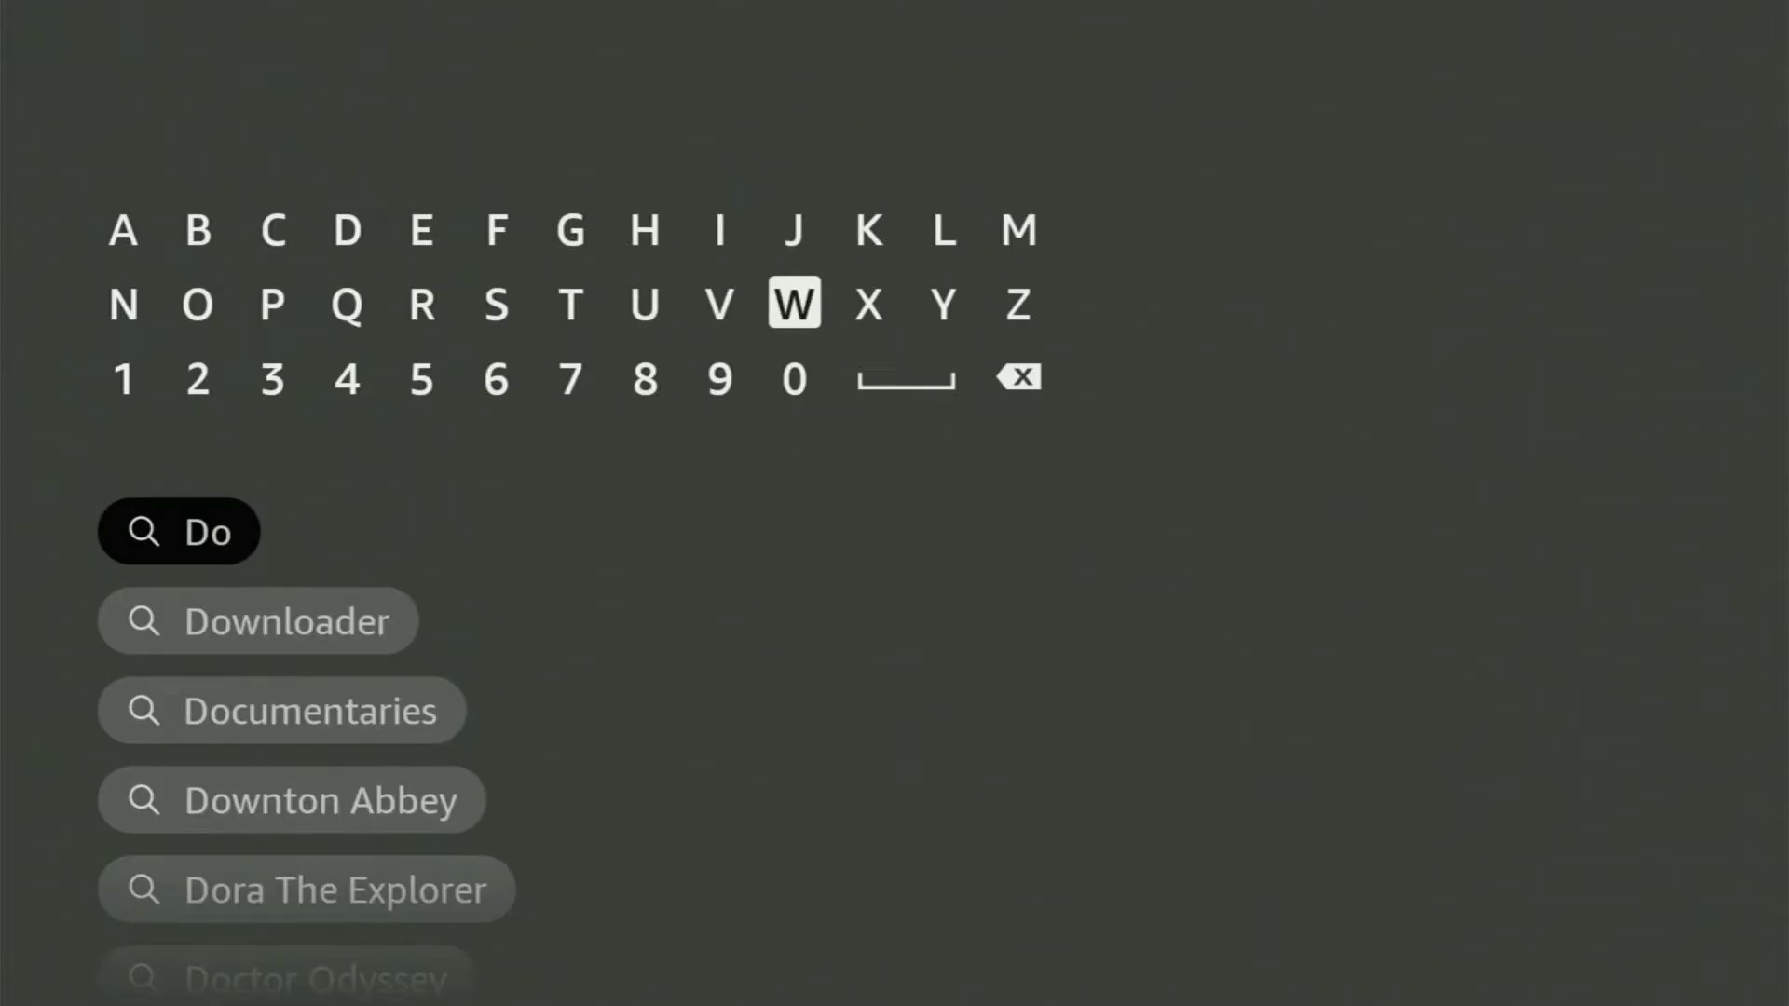
pyautogui.press('Return')
pyautogui.press('Left')
pyautogui.press('Left')
pyautogui.press('Left')
pyautogui.press('Left')
pyautogui.press('Left')
pyautogui.press('Left')
pyautogui.press('Left')
pyautogui.press('Left')
pyautogui.press('Left')
pyautogui.press('Return')
# - Run the Downloader search suggestion and browse the matching apps in the results
pyautogui.press('Down')
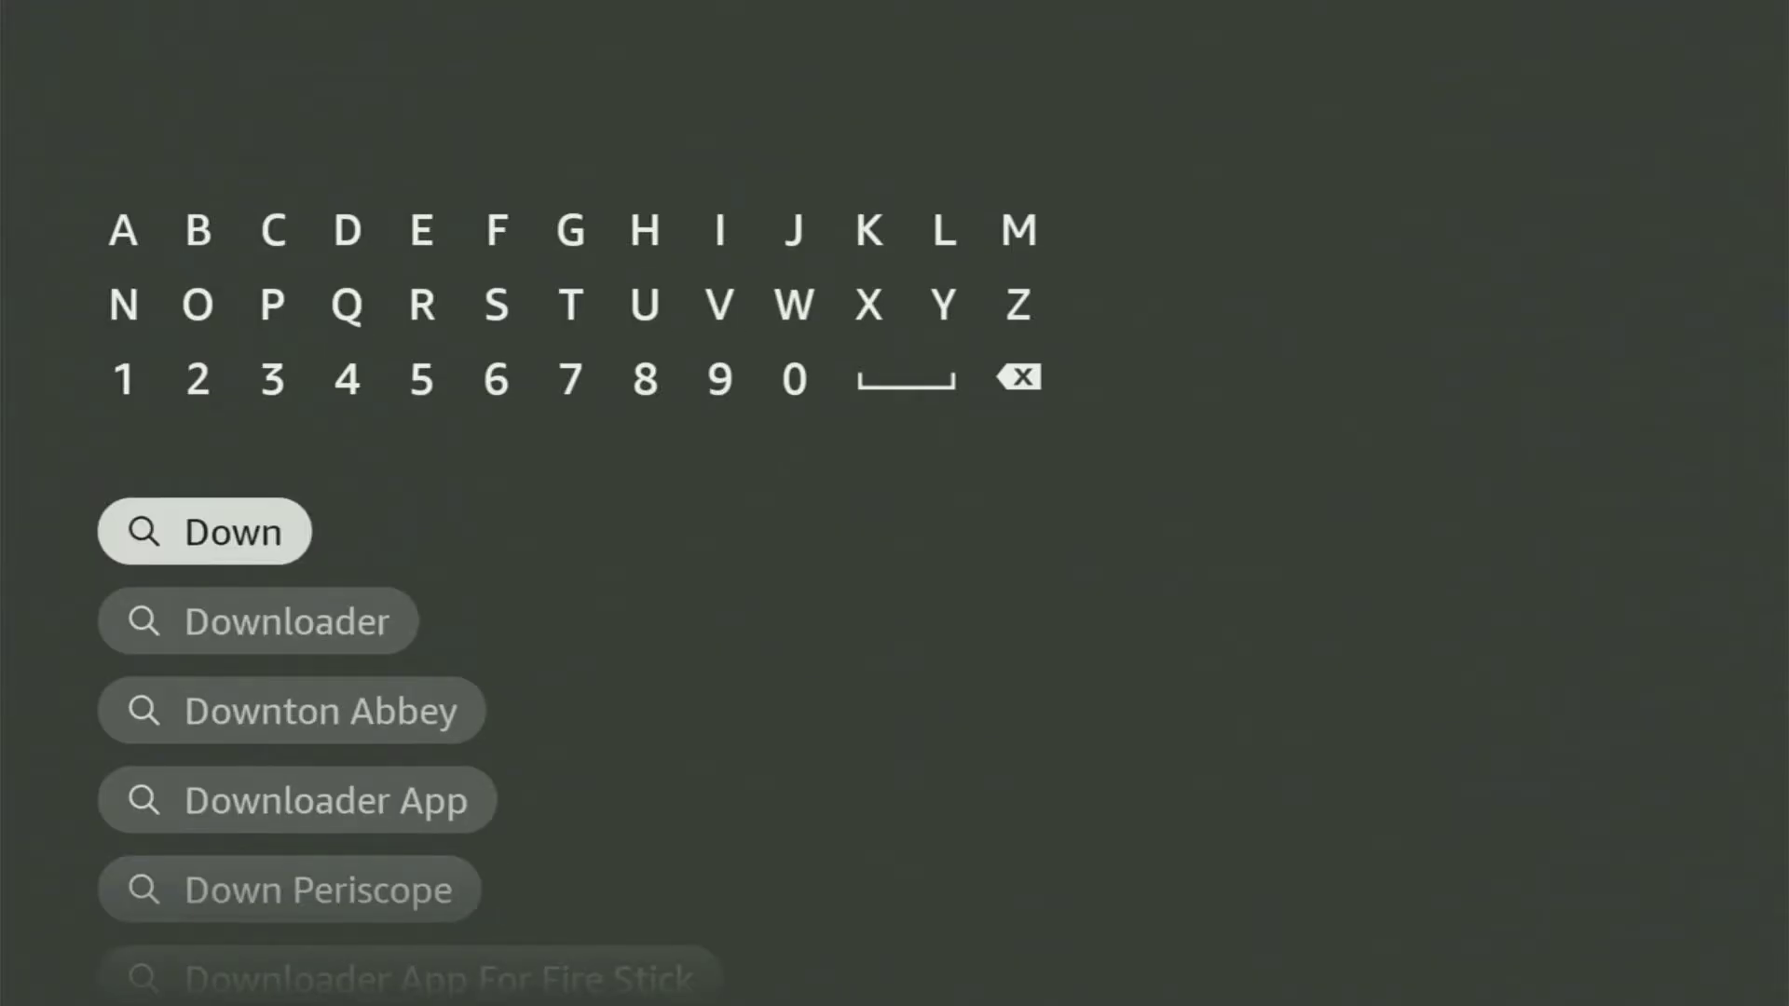
pyautogui.press('Down')
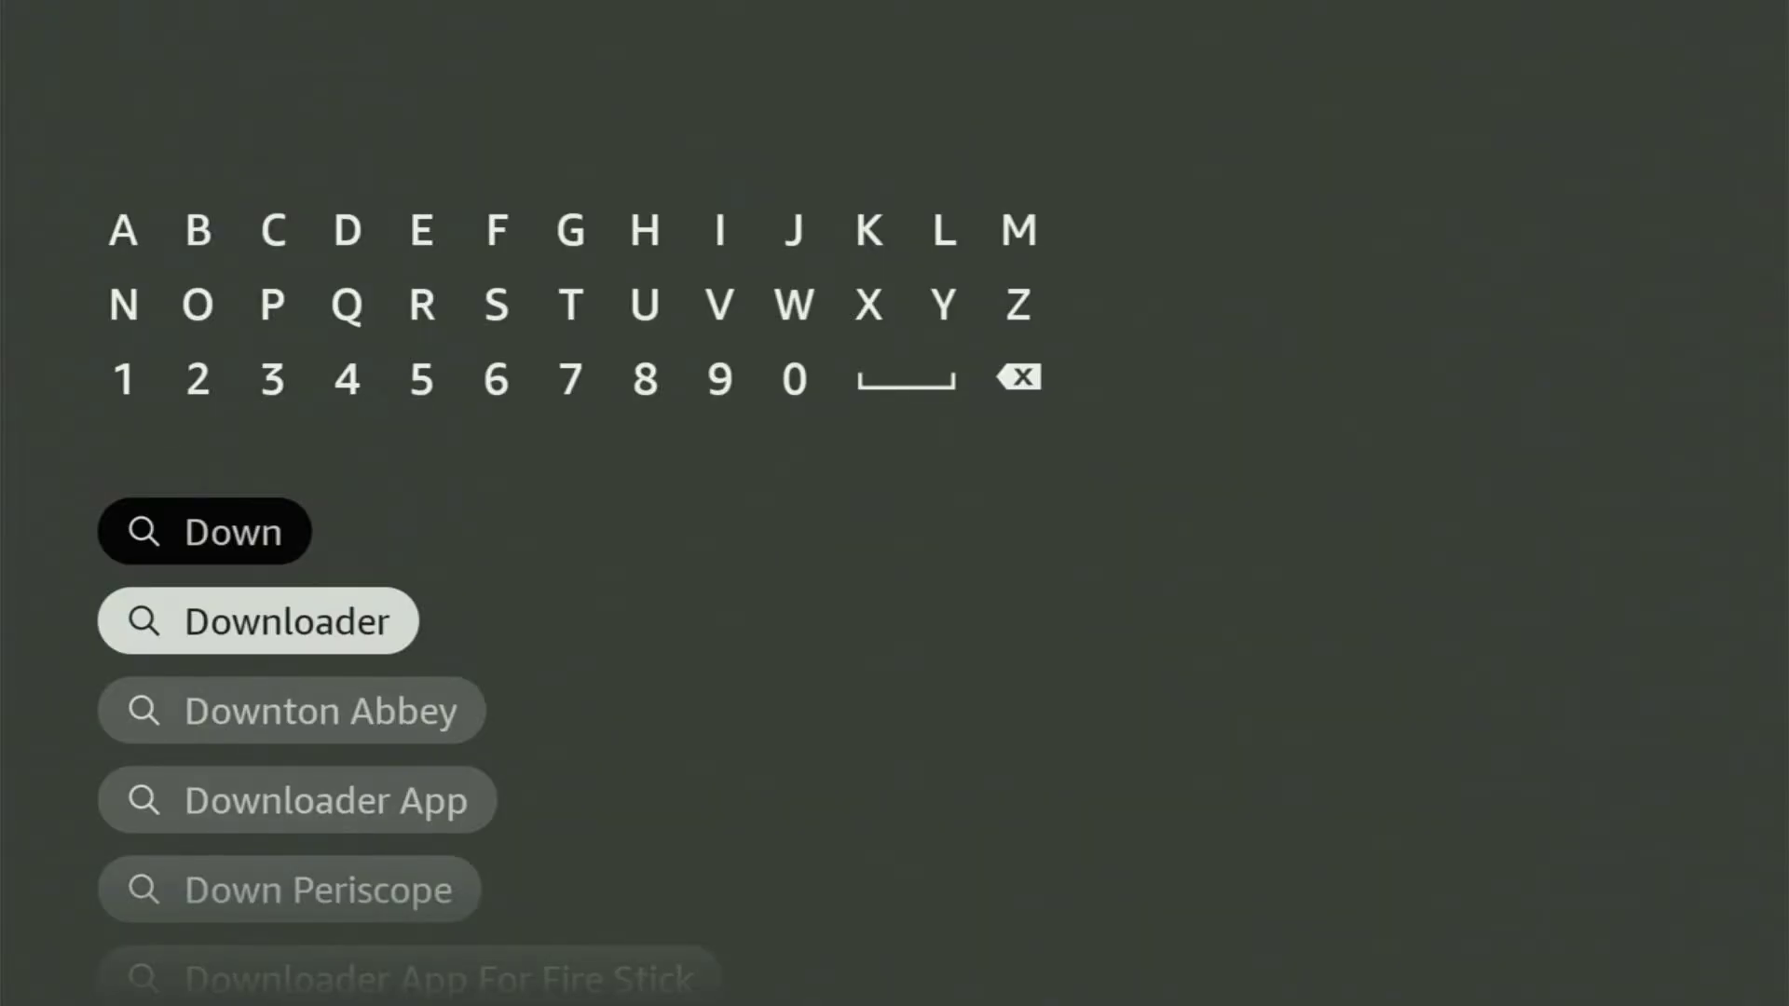
pyautogui.press('Return')
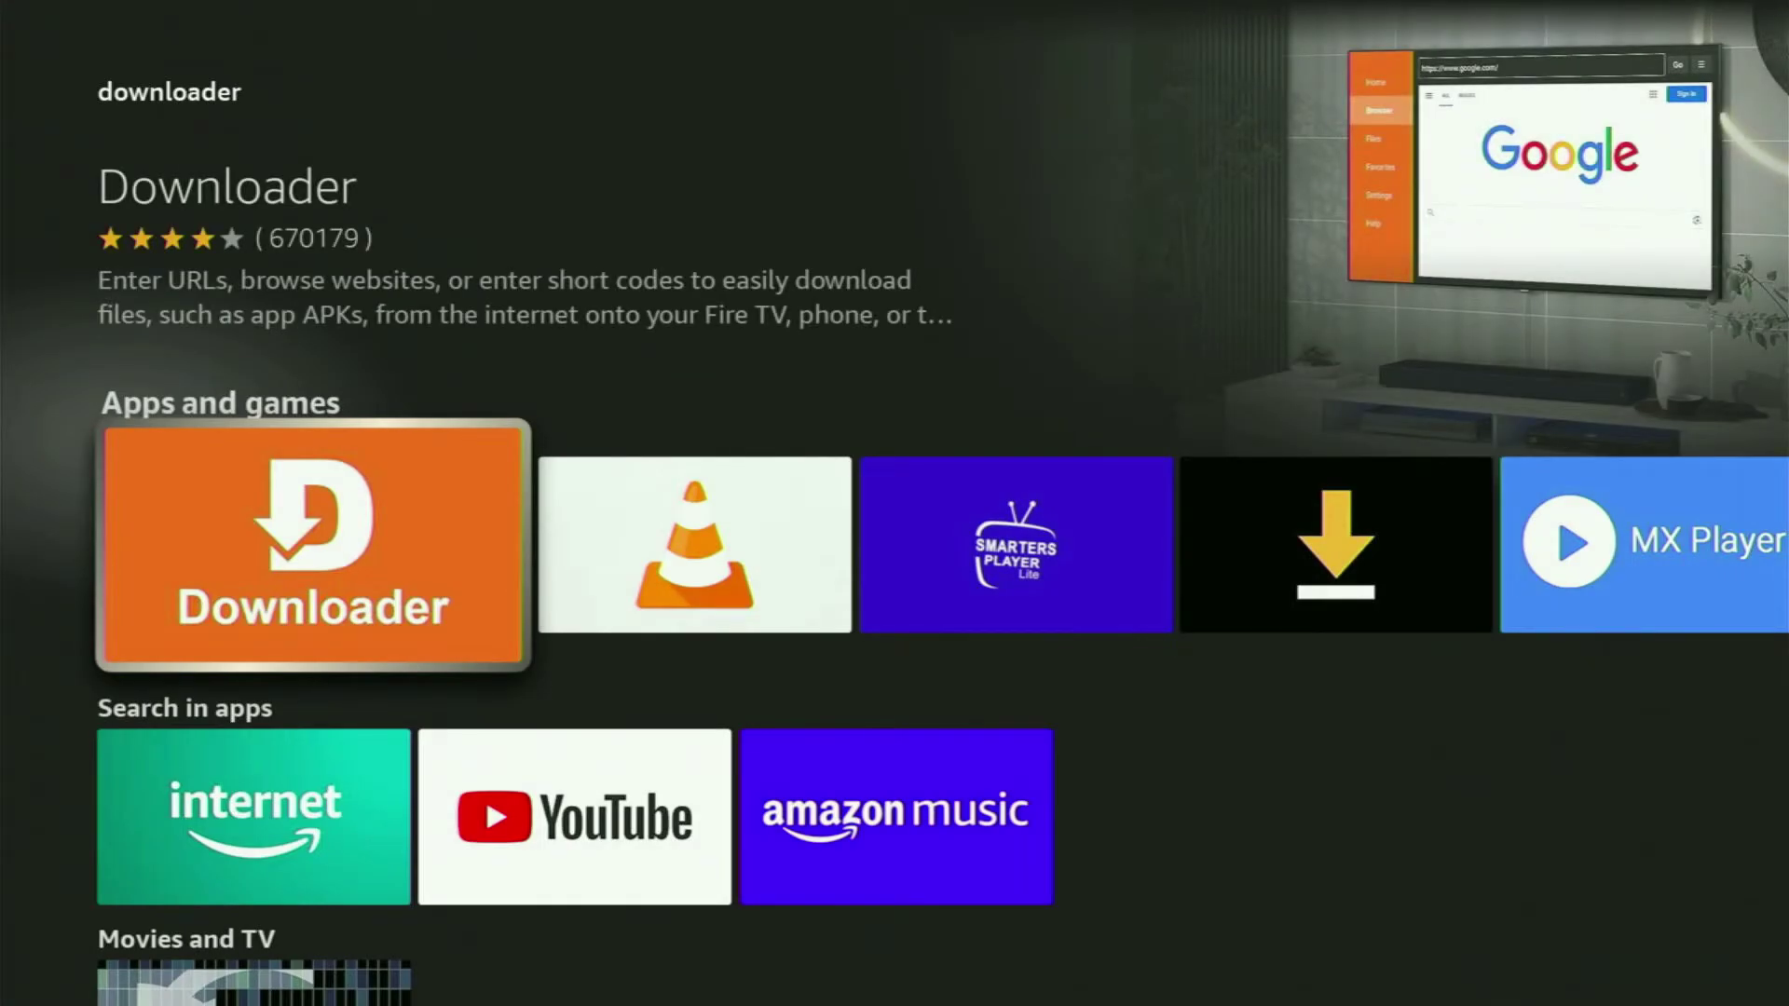
pyautogui.press('Right')
pyautogui.press('Right')
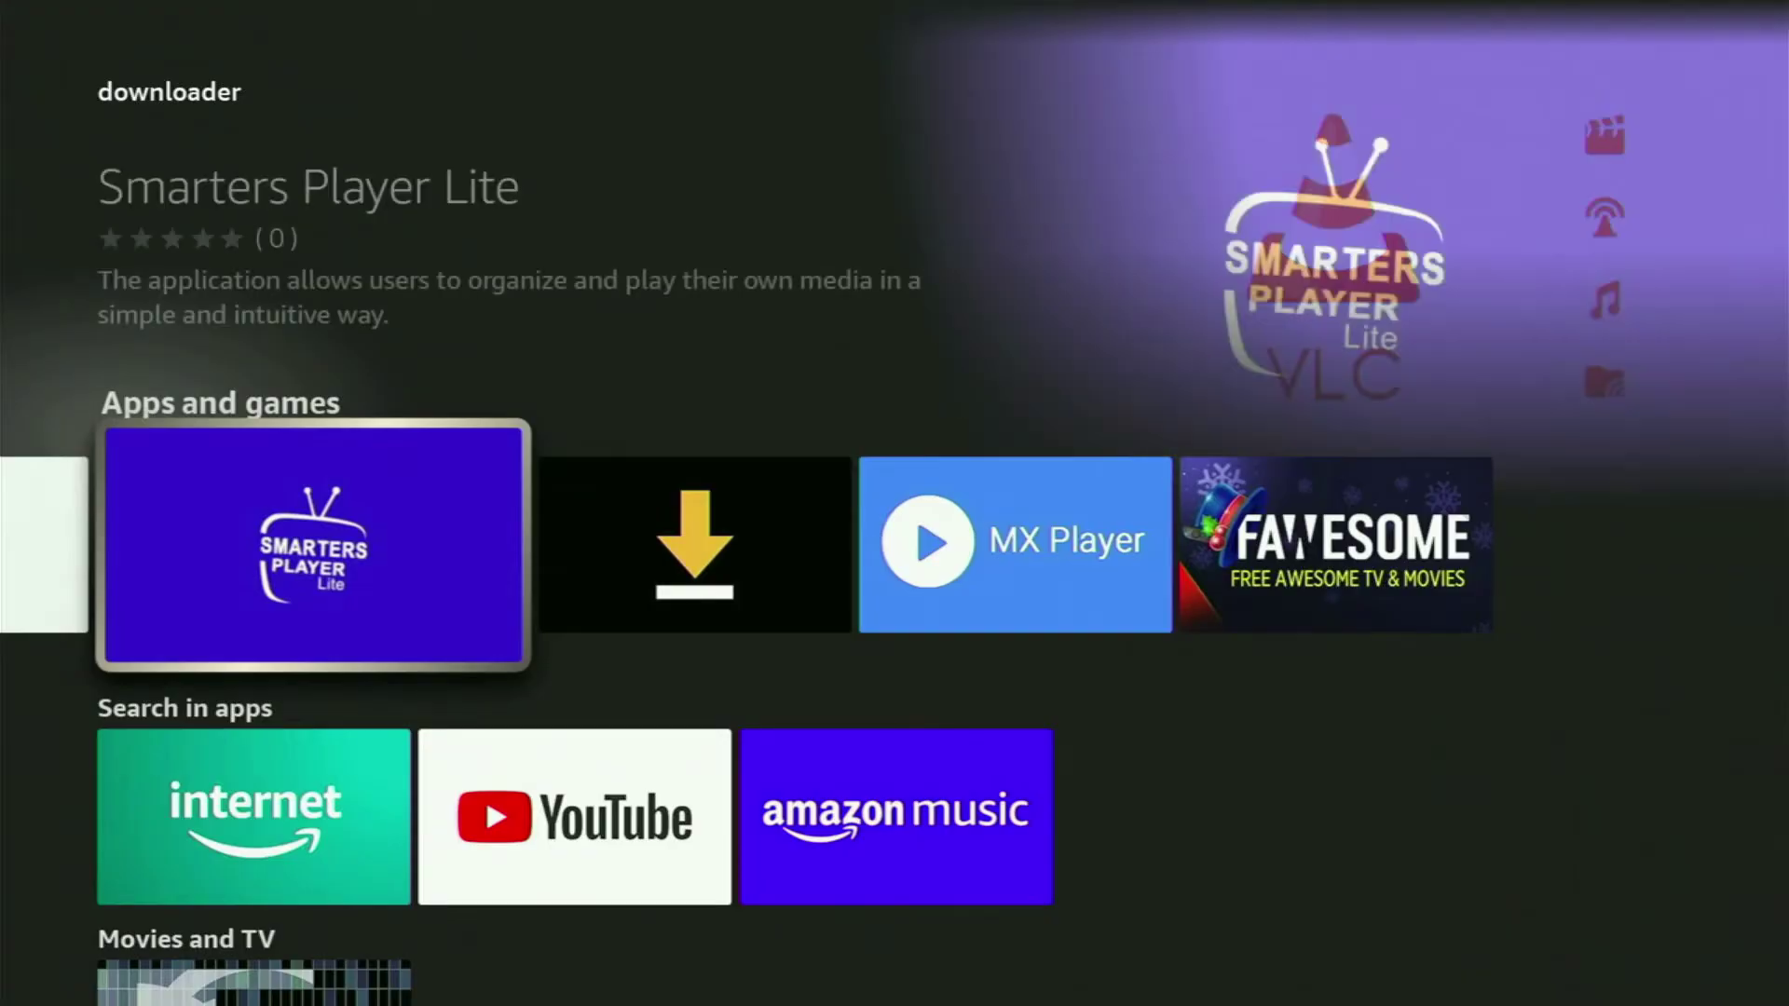
pyautogui.press('Right')
pyautogui.press('Right')
pyautogui.press('Right')
pyautogui.press('Down')
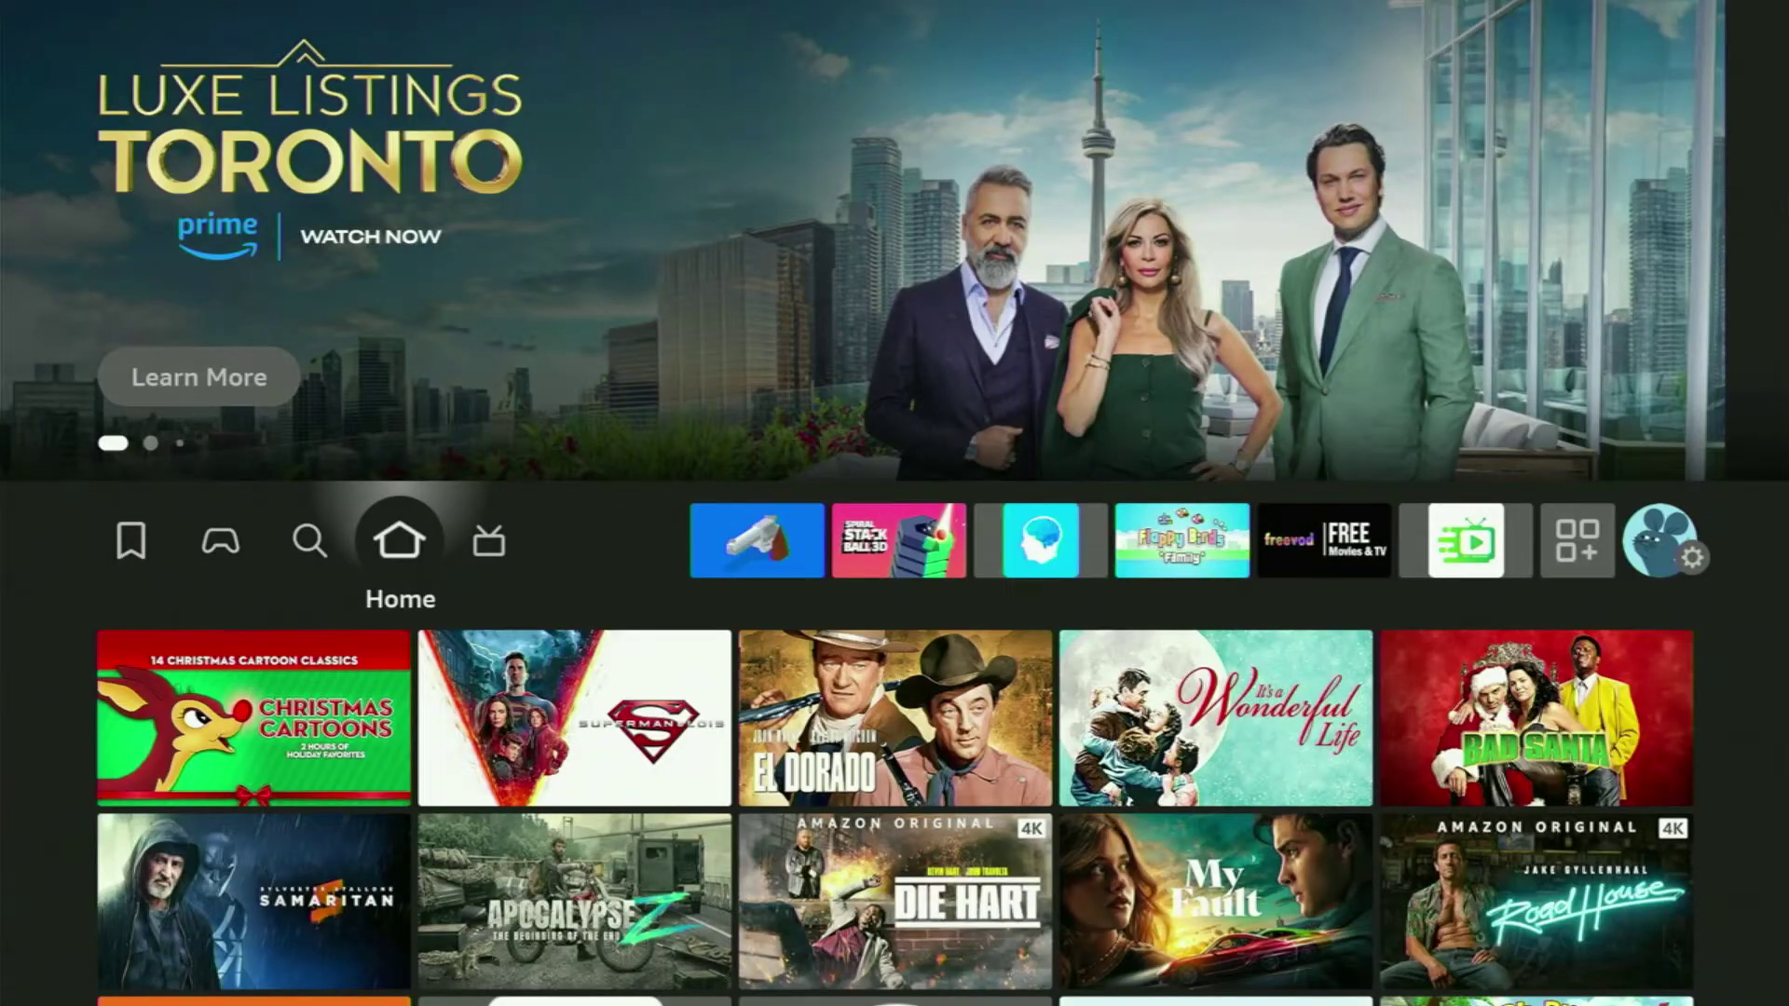
# - Go to Settings on the Home bar and open the My Fire TV tile
pyautogui.press('Right')
pyautogui.press('Right')
pyautogui.press('Right')
pyautogui.press('Right')
pyautogui.press('Right')
pyautogui.press('Right')
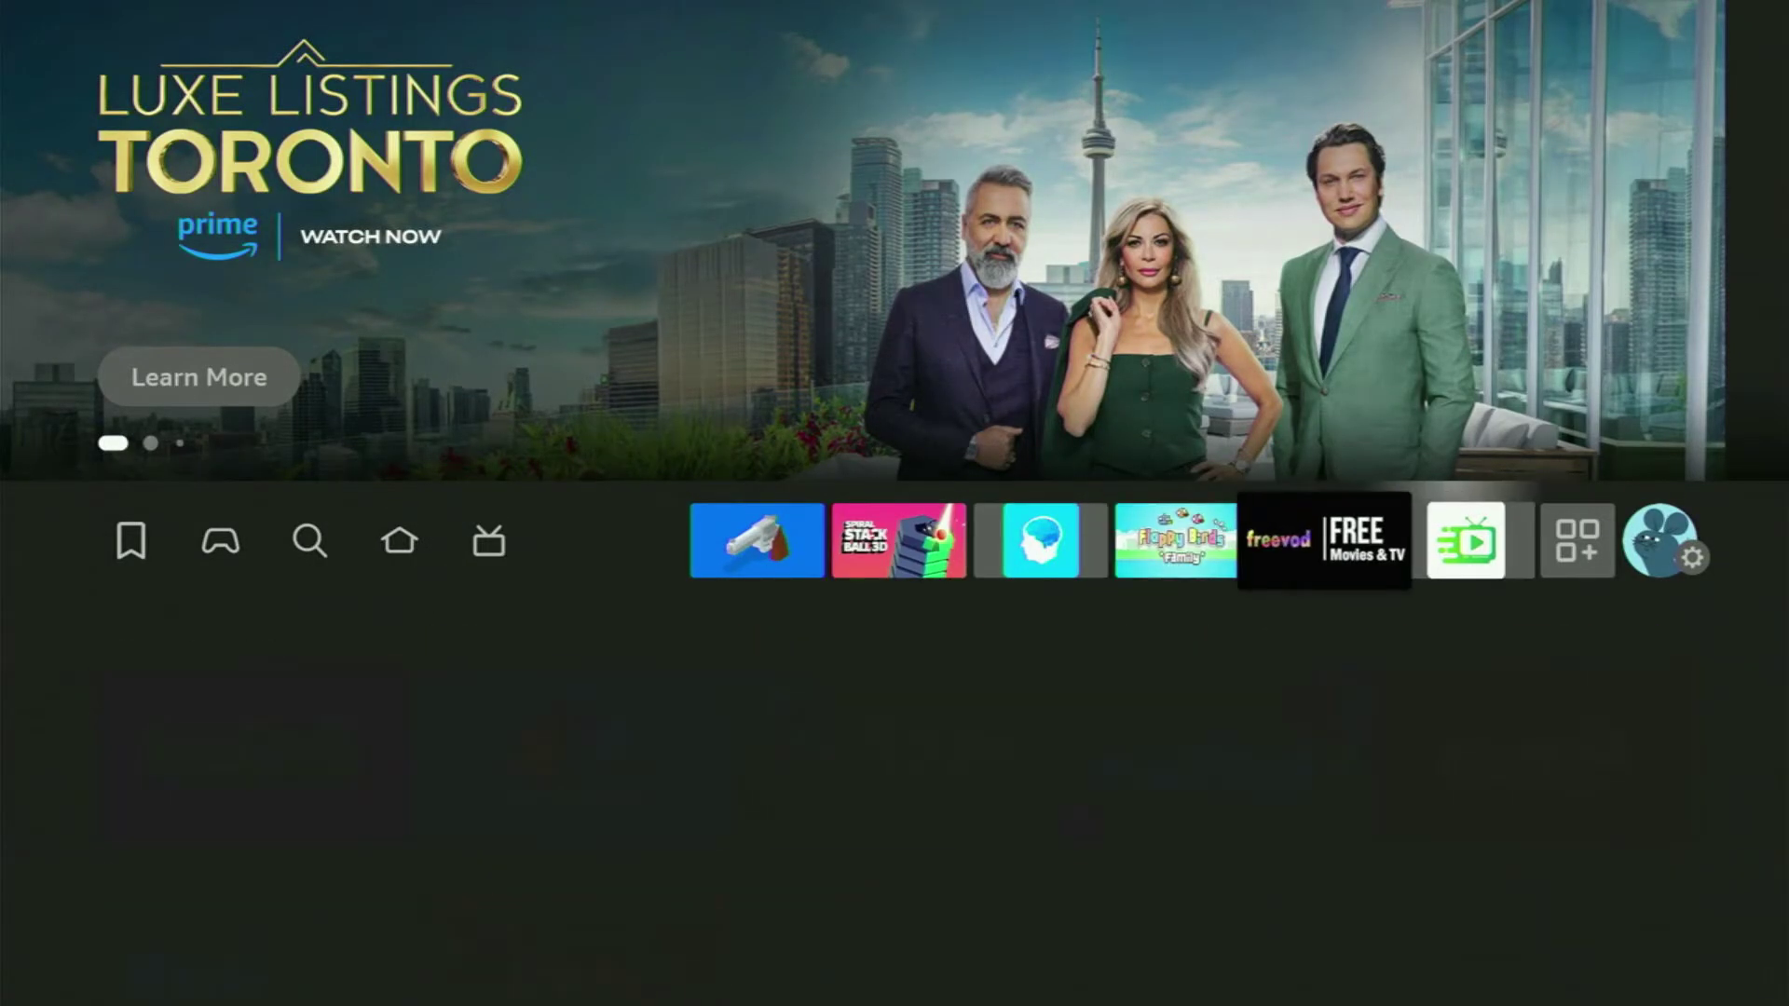
pyautogui.press('Right')
pyautogui.press('Right')
pyautogui.press('Right')
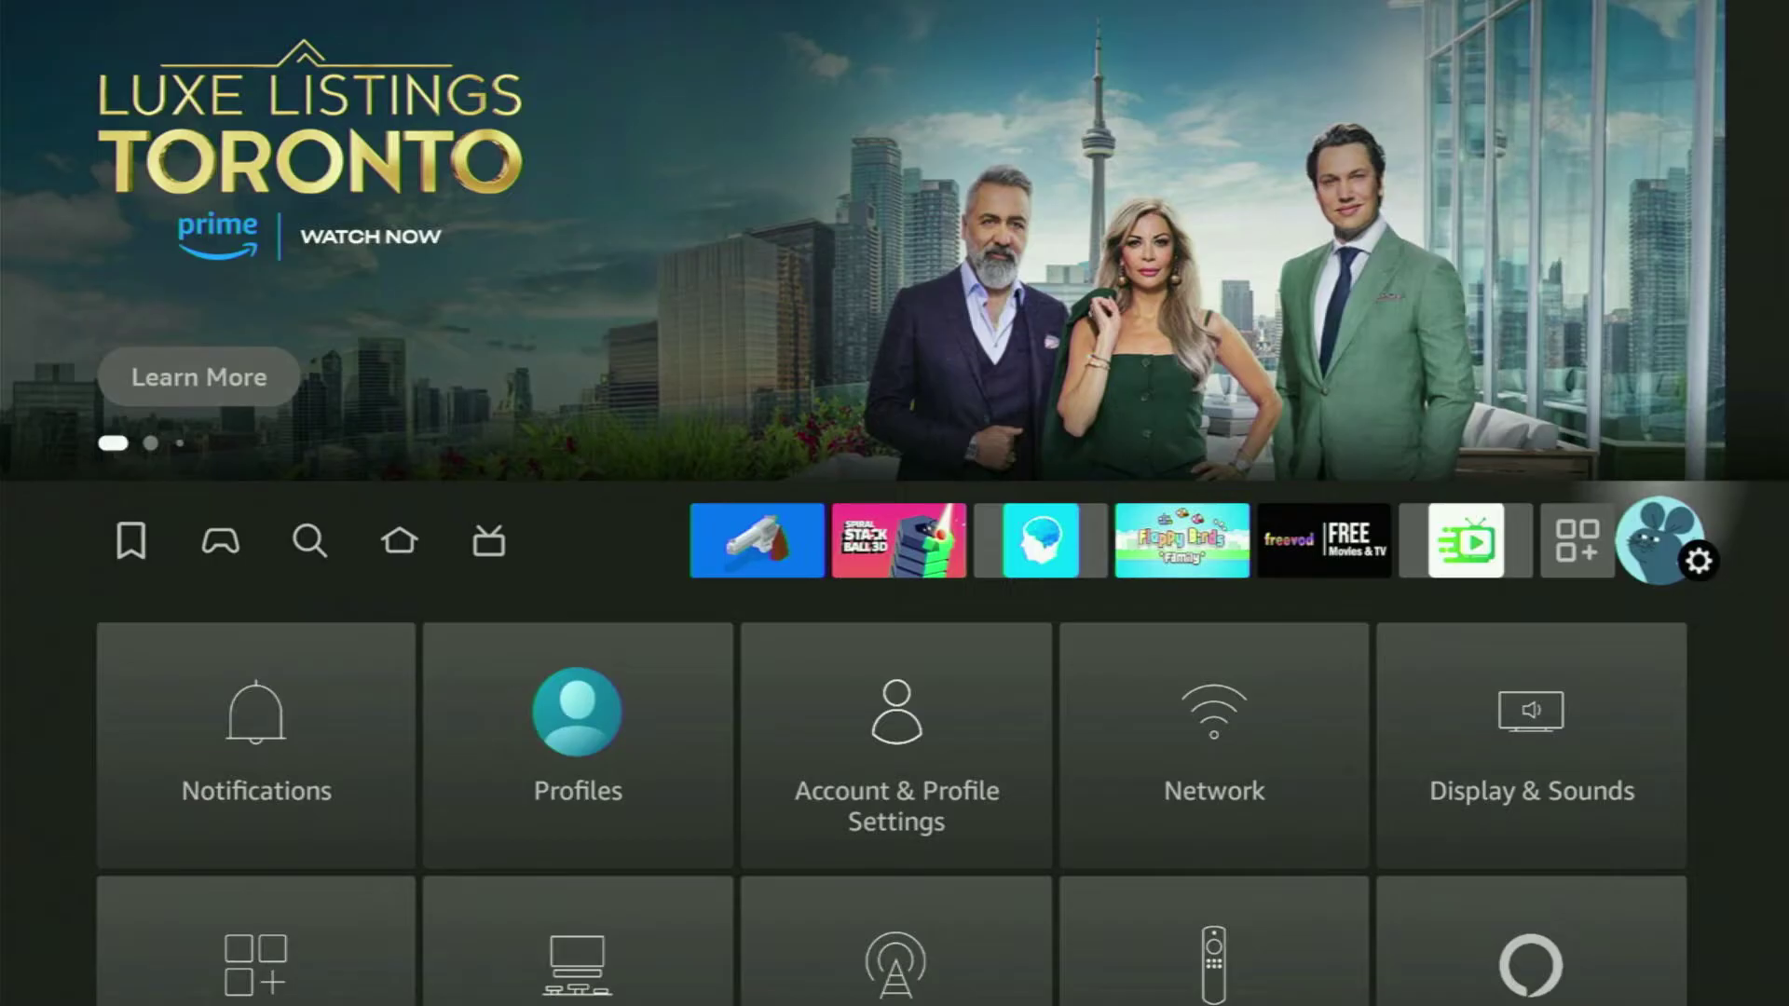
pyautogui.press('Down')
pyautogui.press('Down')
pyautogui.press('Down')
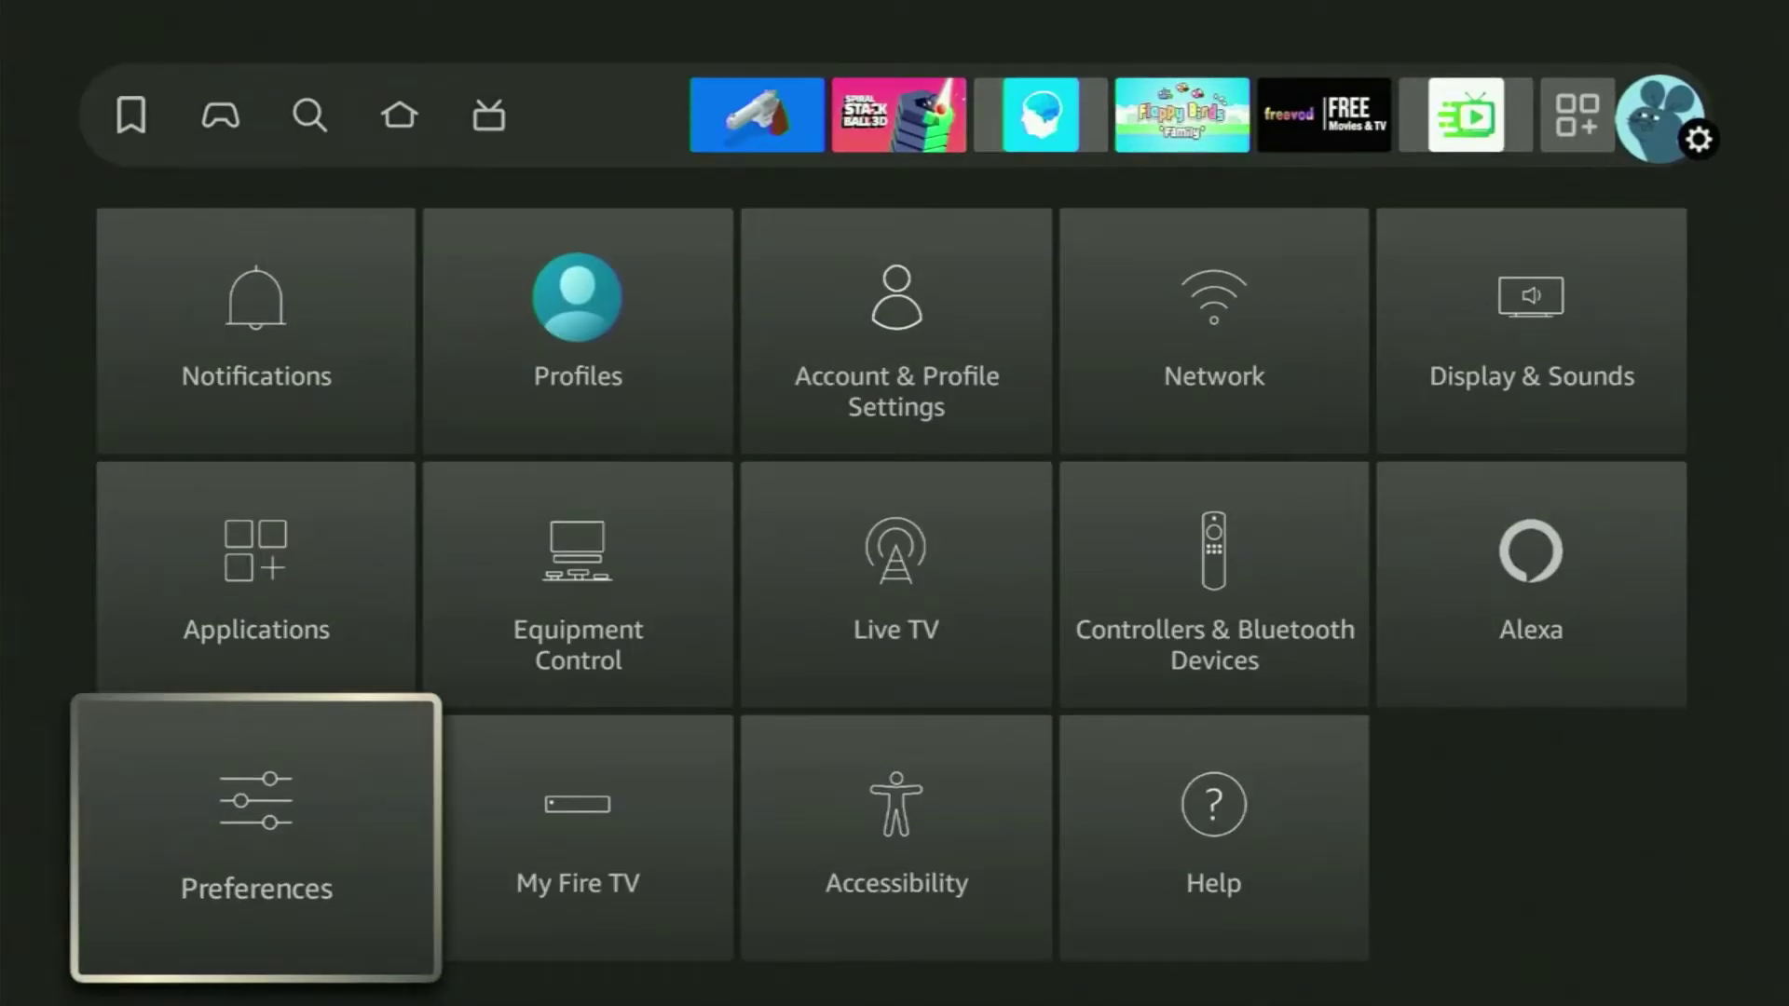
pyautogui.press('Right')
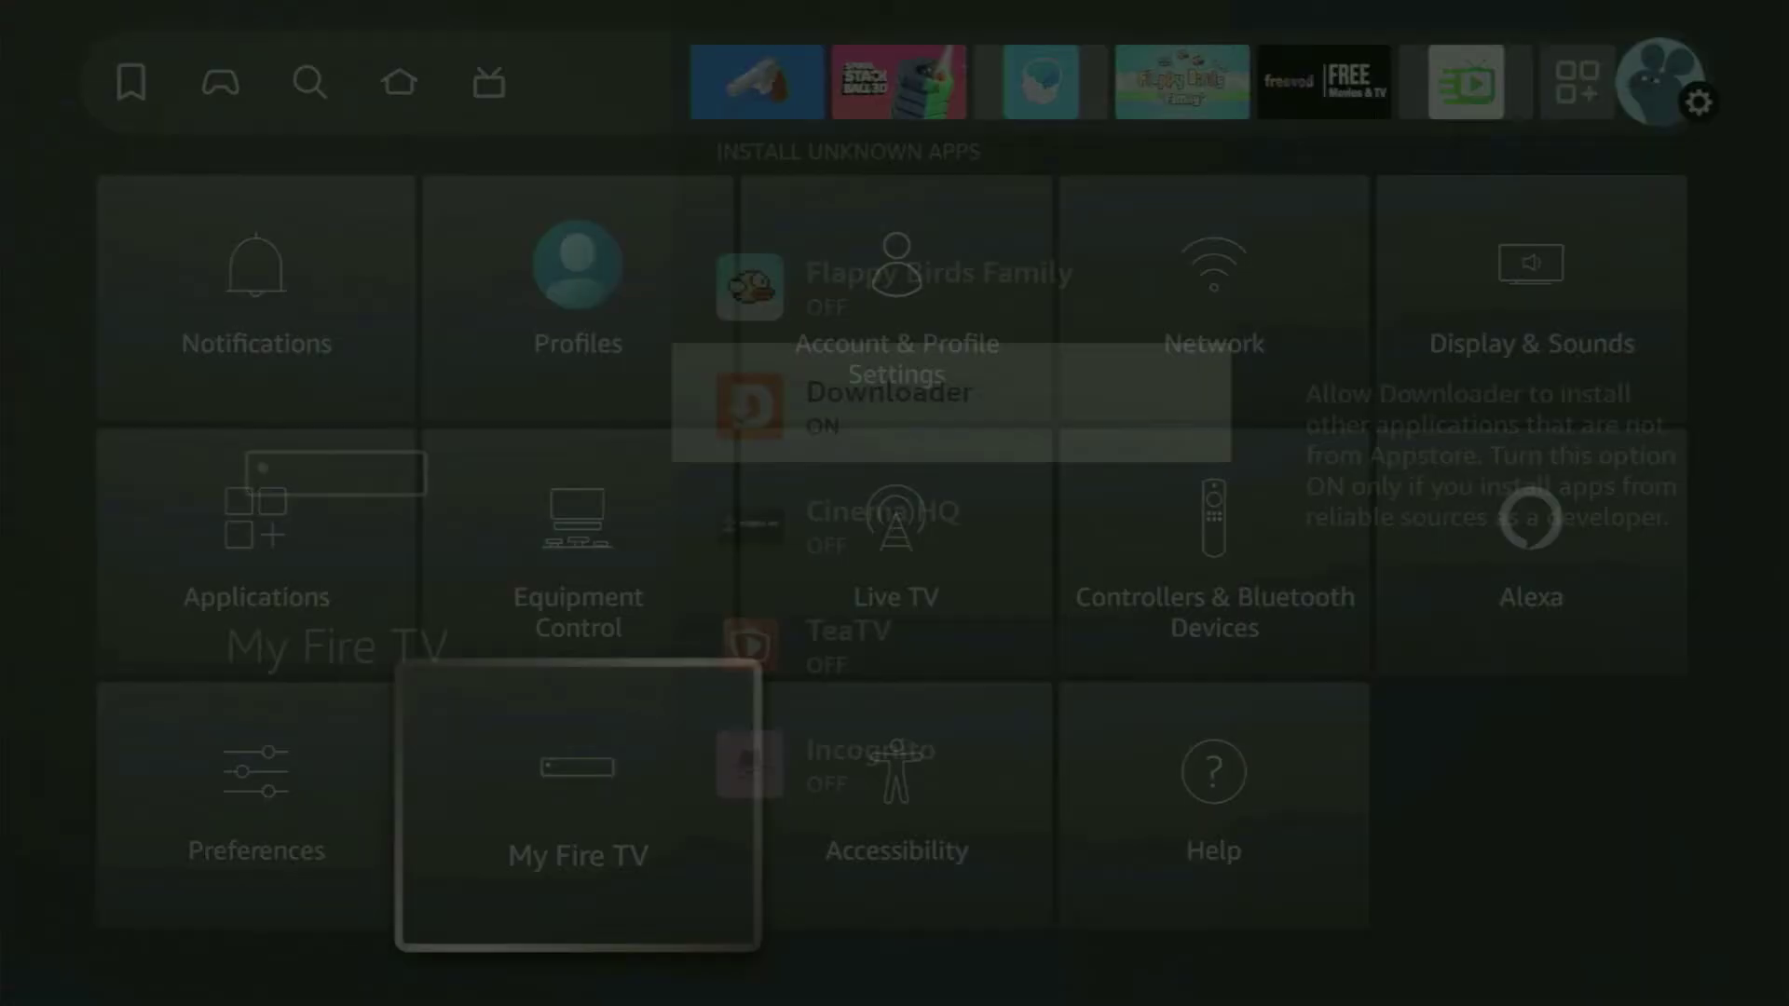
pyautogui.press('Escape')
pyautogui.press('Escape')
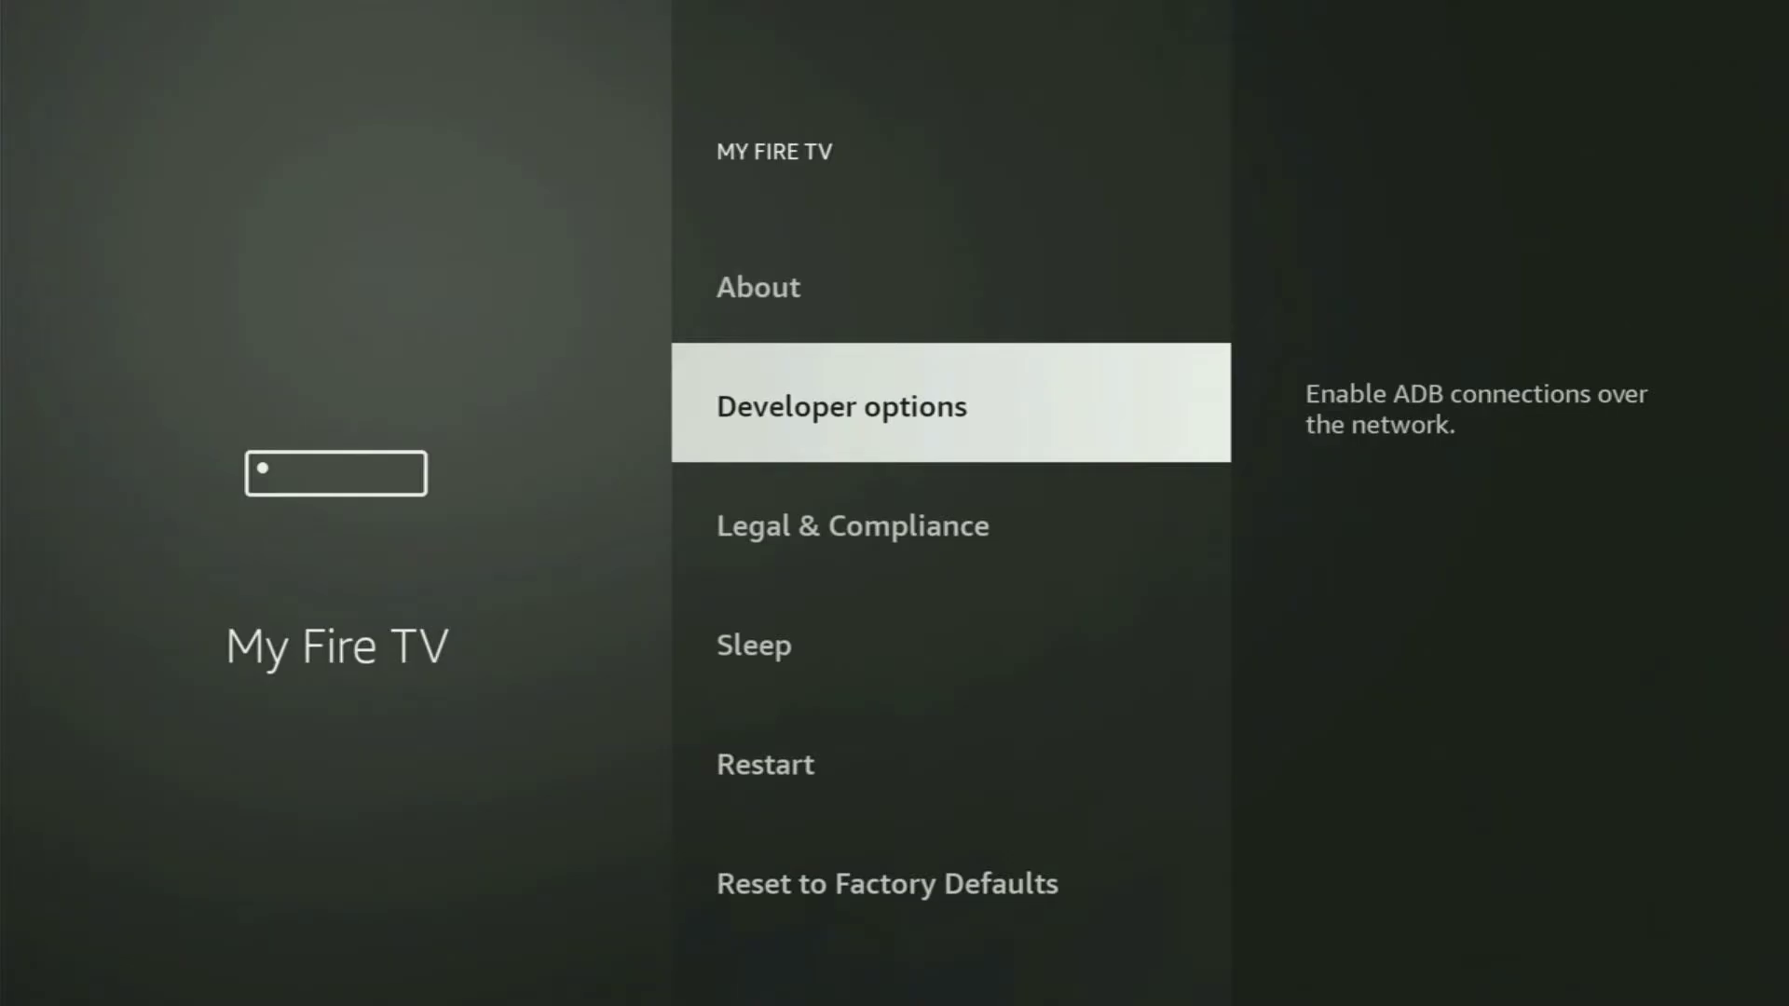
# - Look over the My Fire TV entries, from Developer options down to Restart and back to About
pyautogui.press('Down')
pyautogui.press('Up')
pyautogui.press('Up')
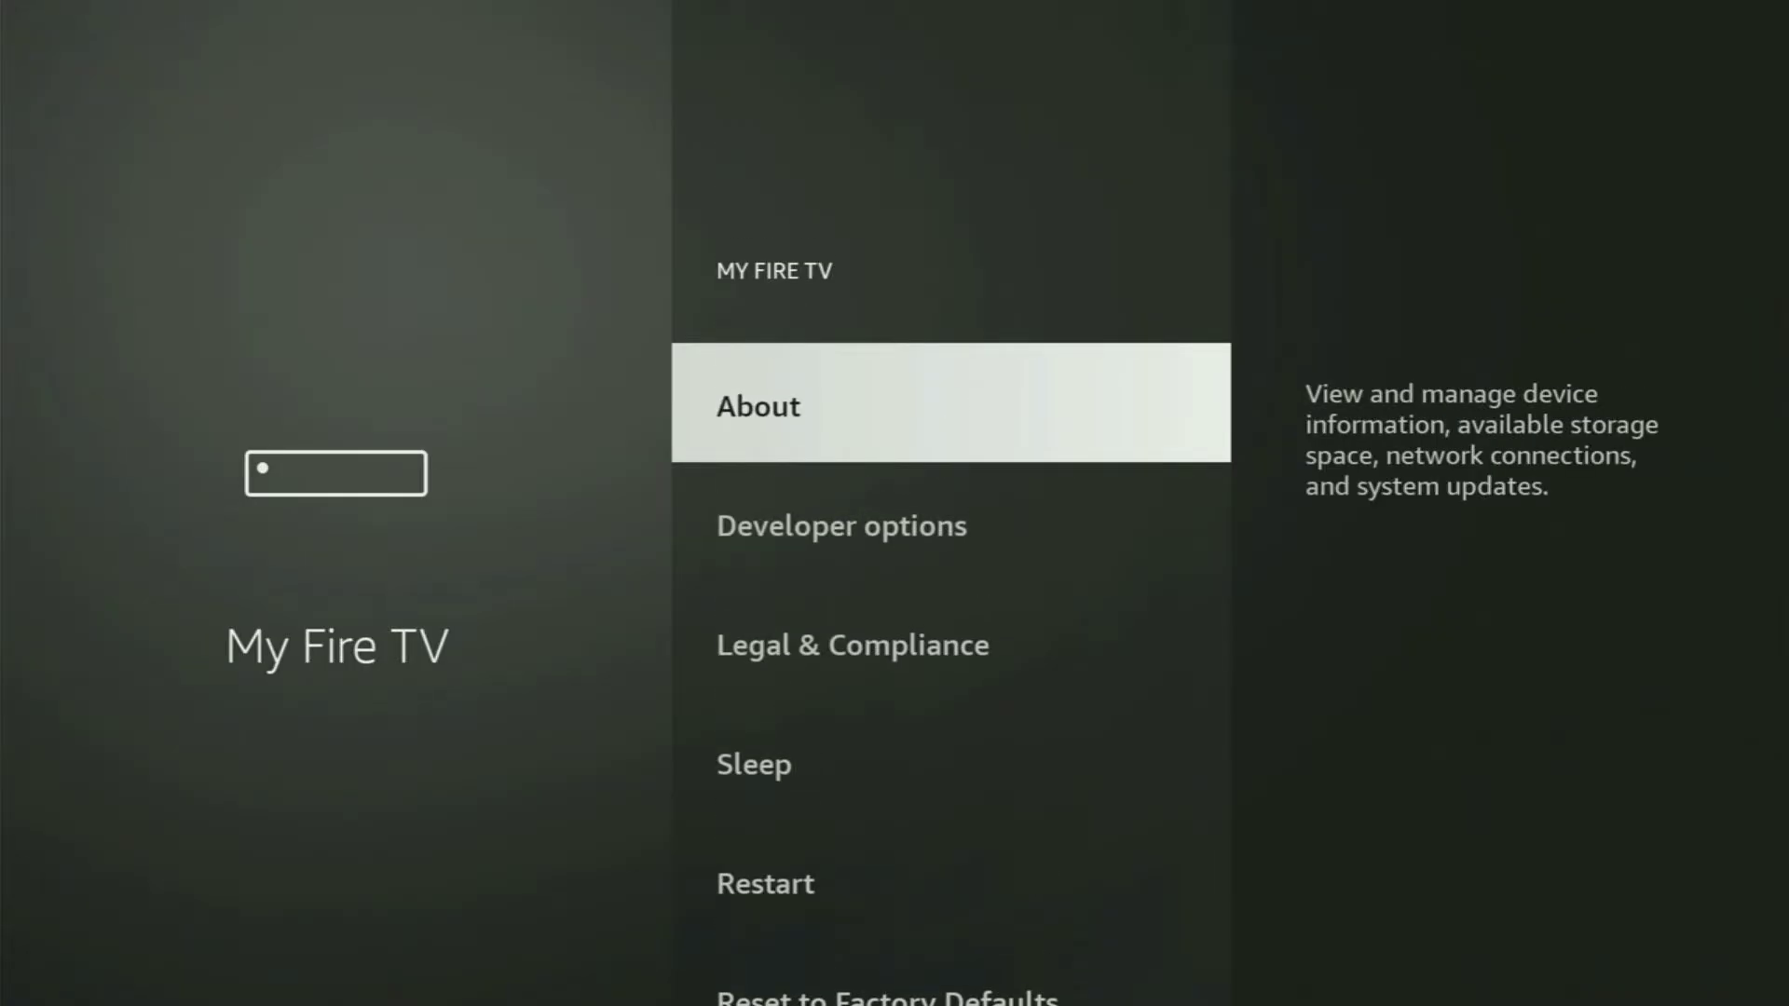
pyautogui.press('Down')
pyautogui.press('Down')
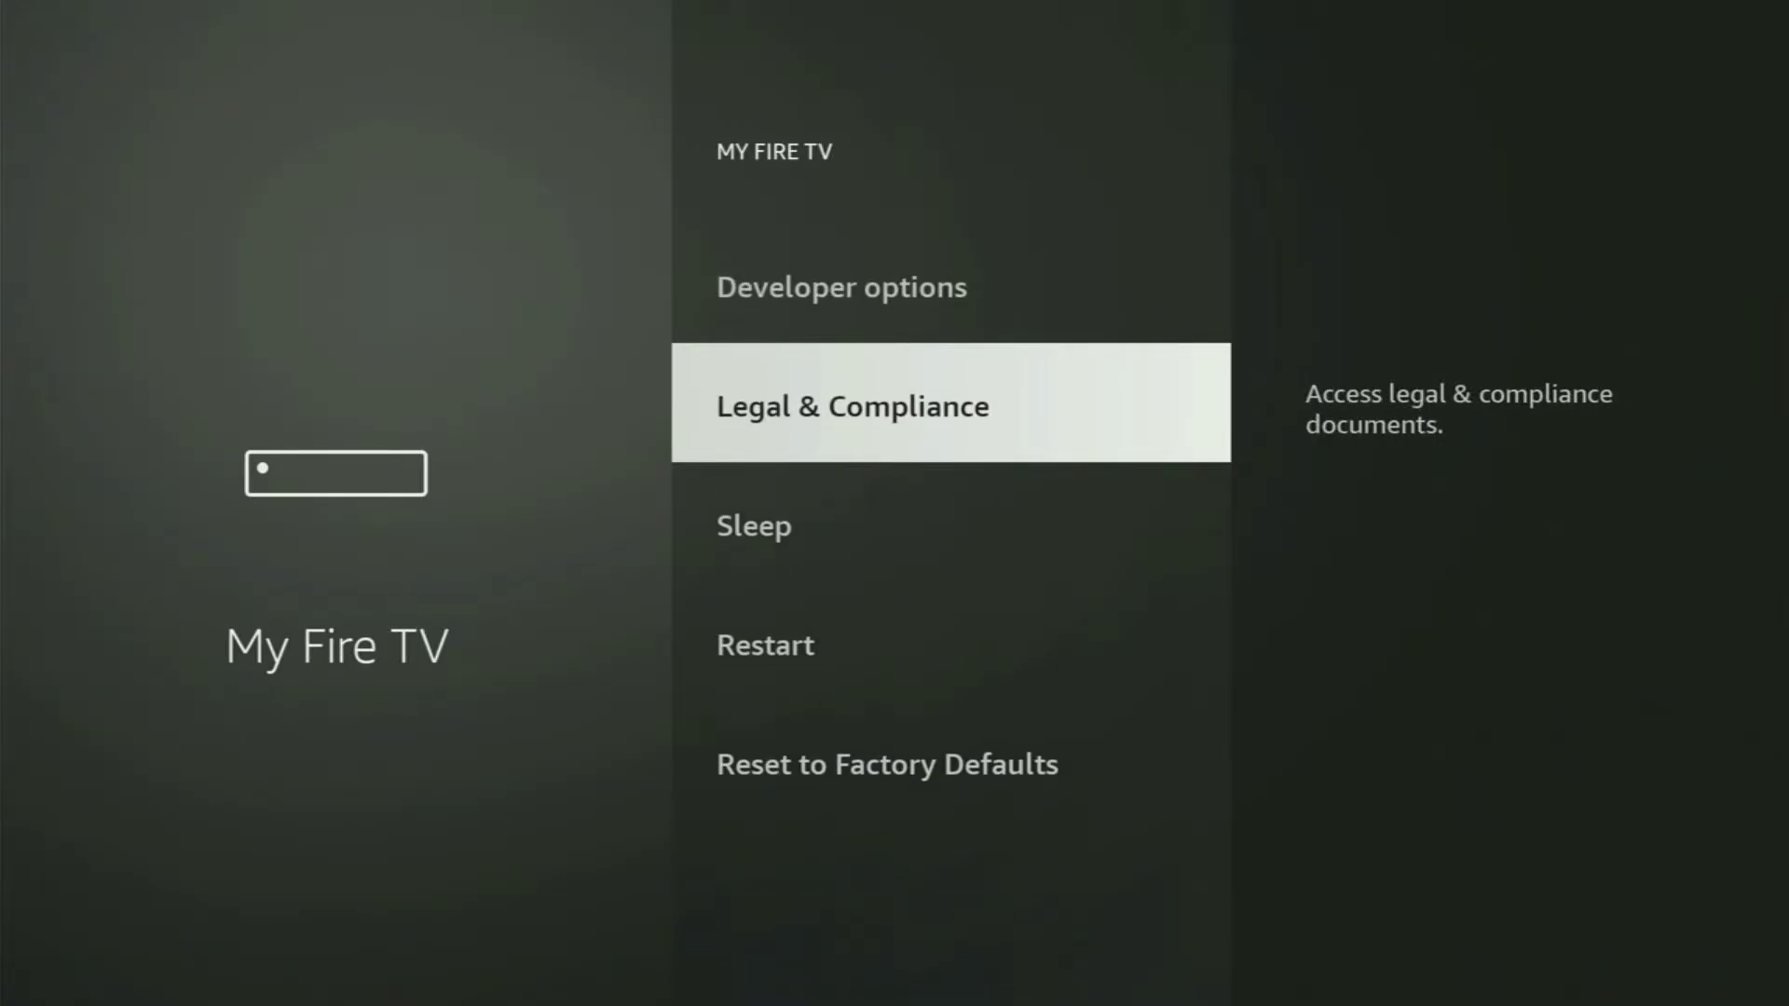
pyautogui.press('Down')
pyautogui.press('Up')
pyautogui.press('Up')
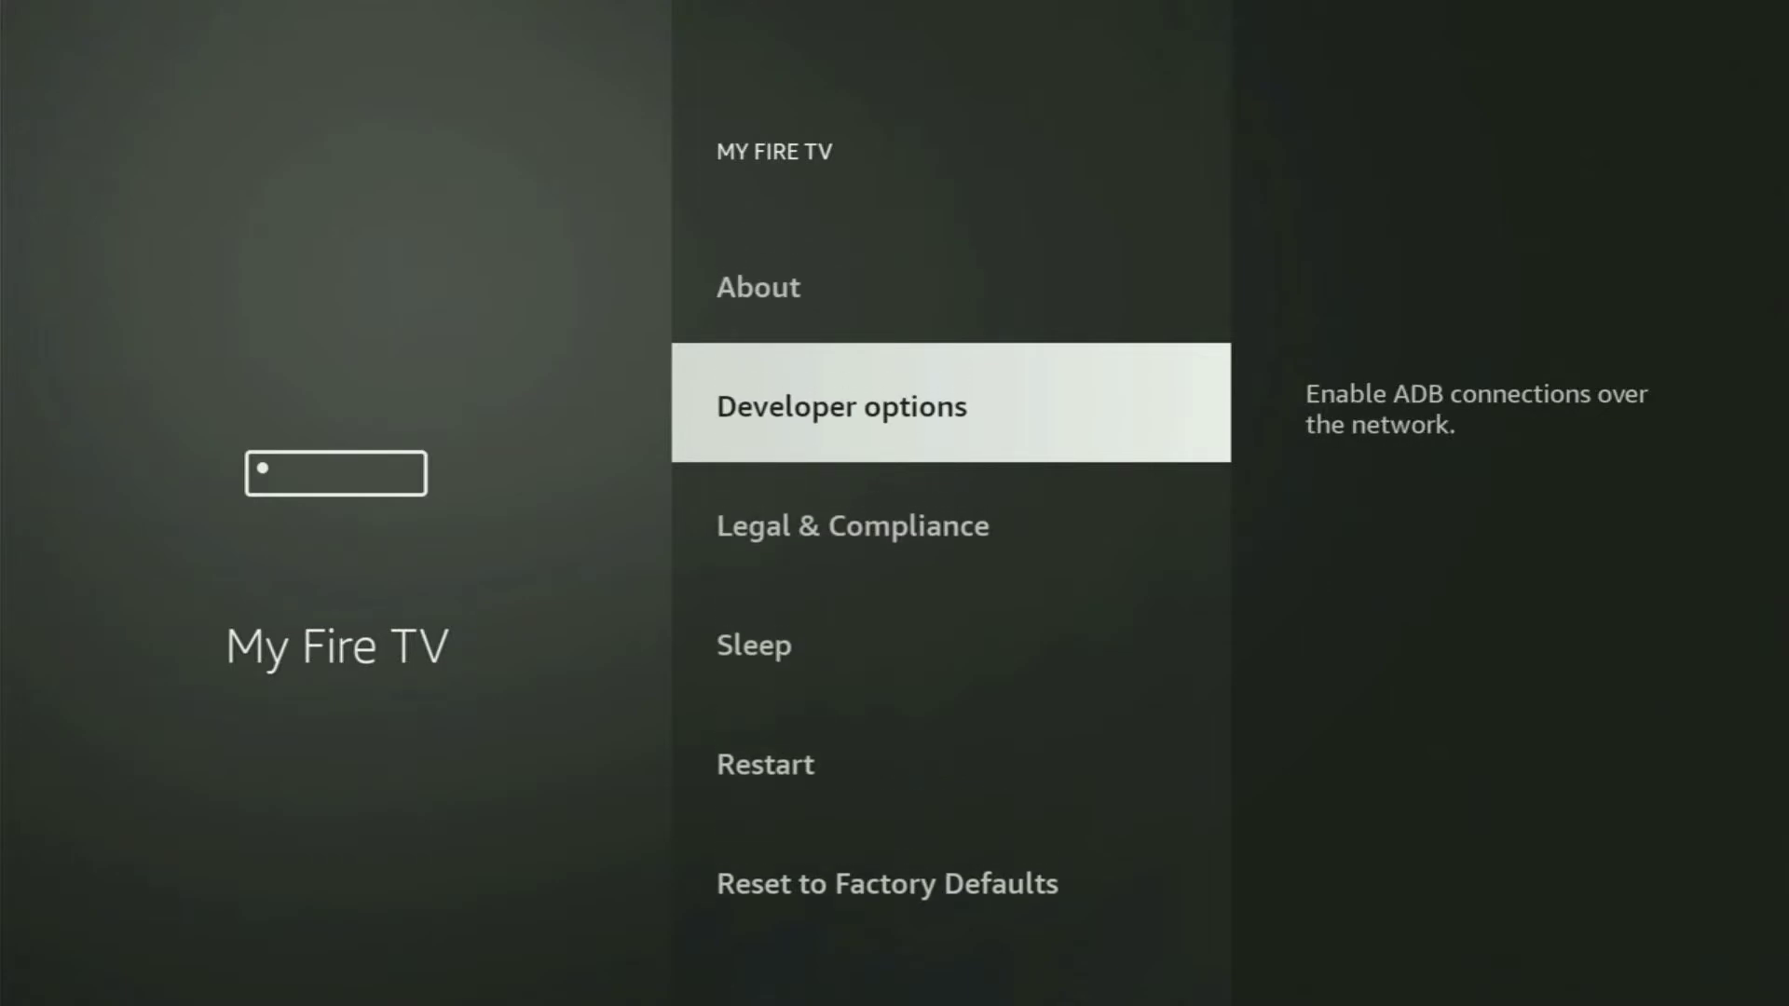
pyautogui.press('Up')
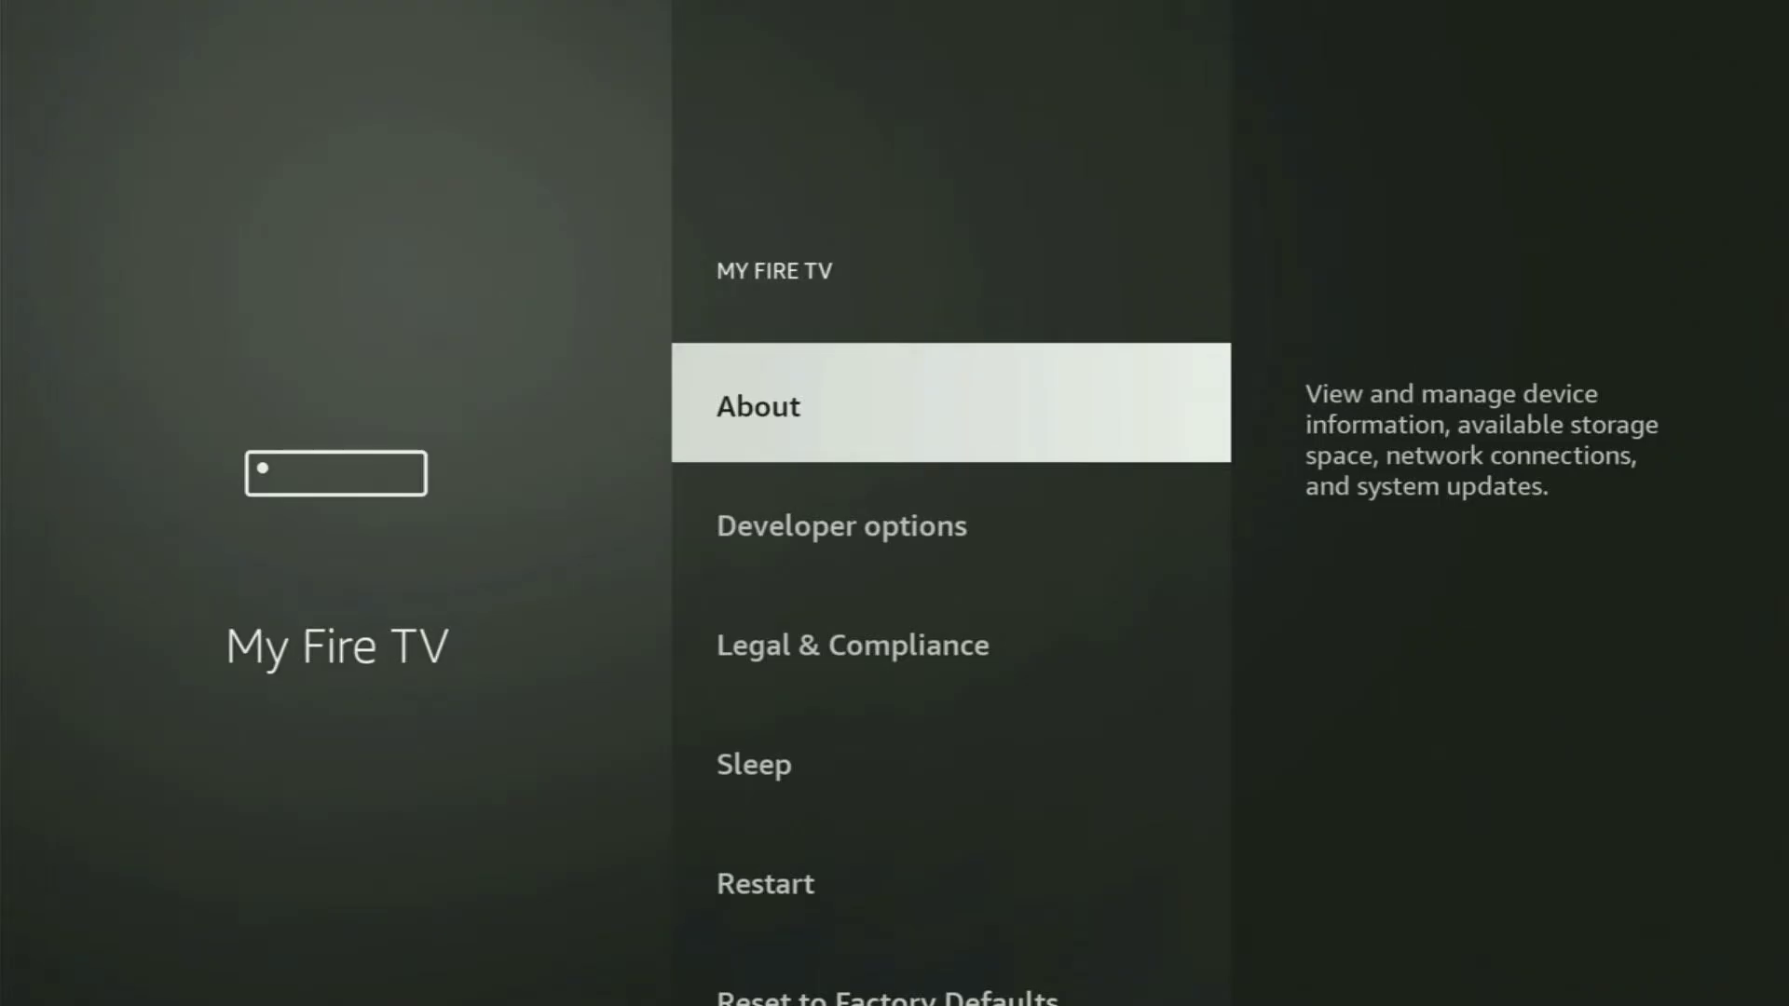
pyautogui.press('Down')
pyautogui.press('Down')
pyautogui.press('Down')
pyautogui.press('Down')
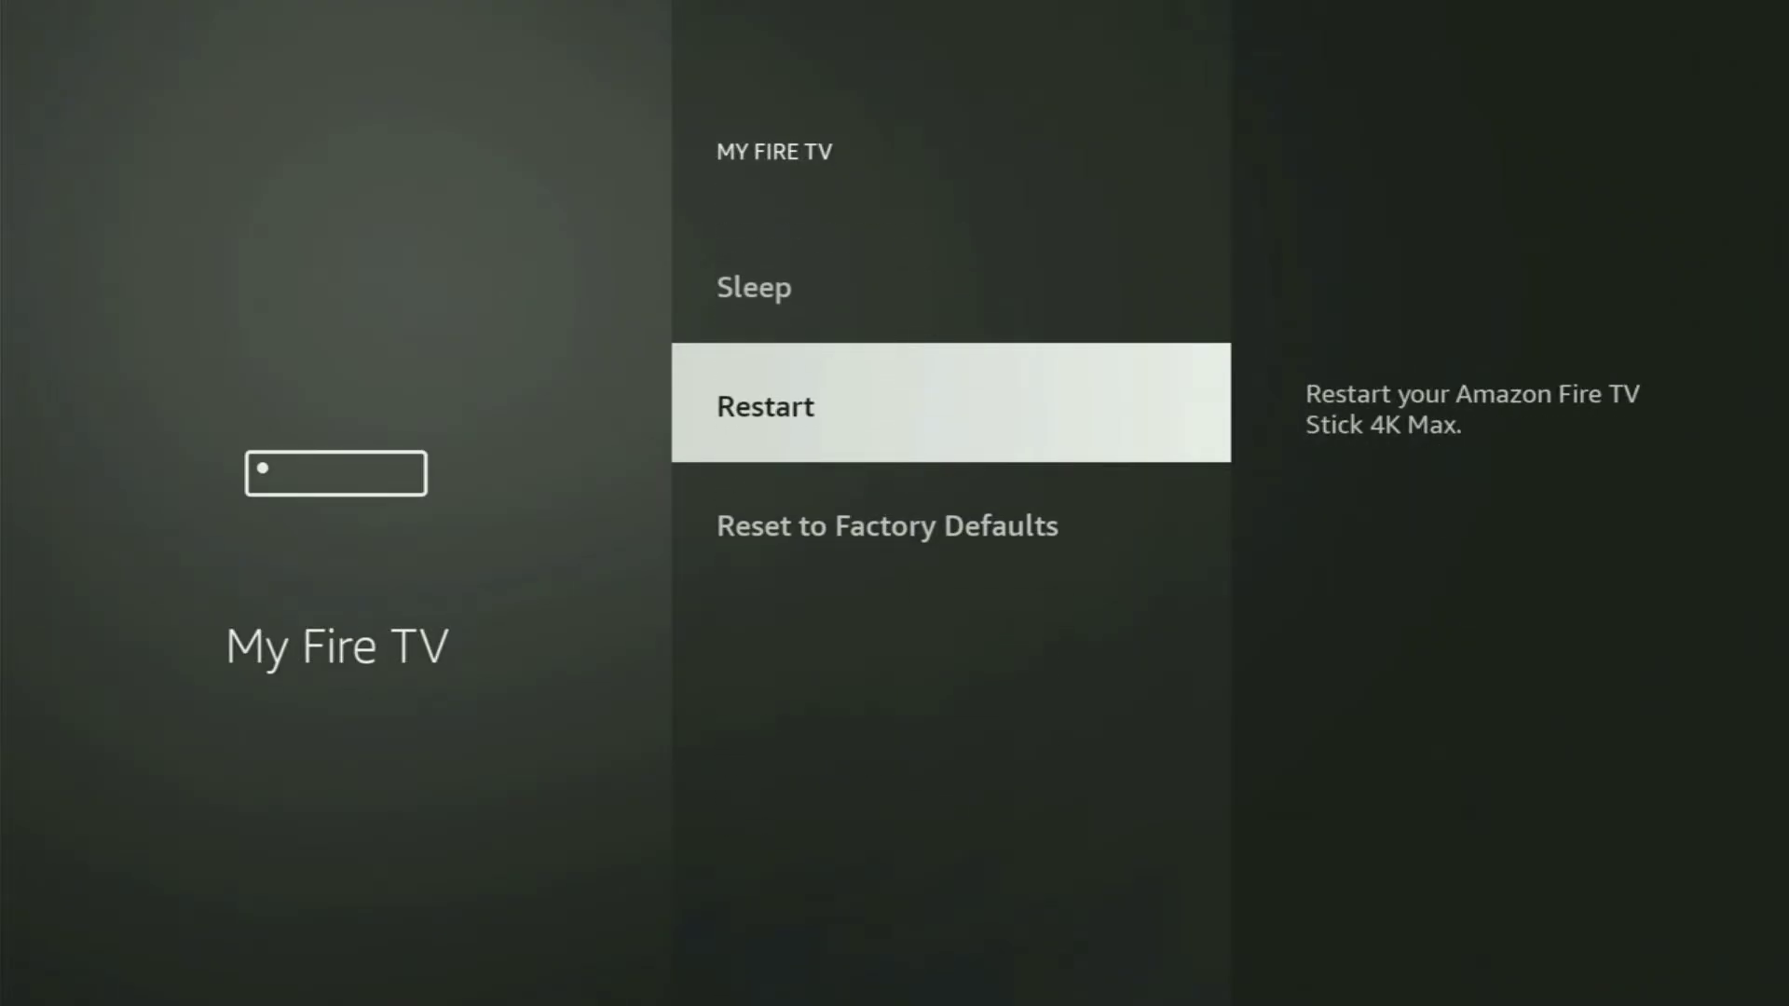
pyautogui.press('Up')
pyautogui.press('Up')
pyautogui.press('Up')
pyautogui.press('Up')
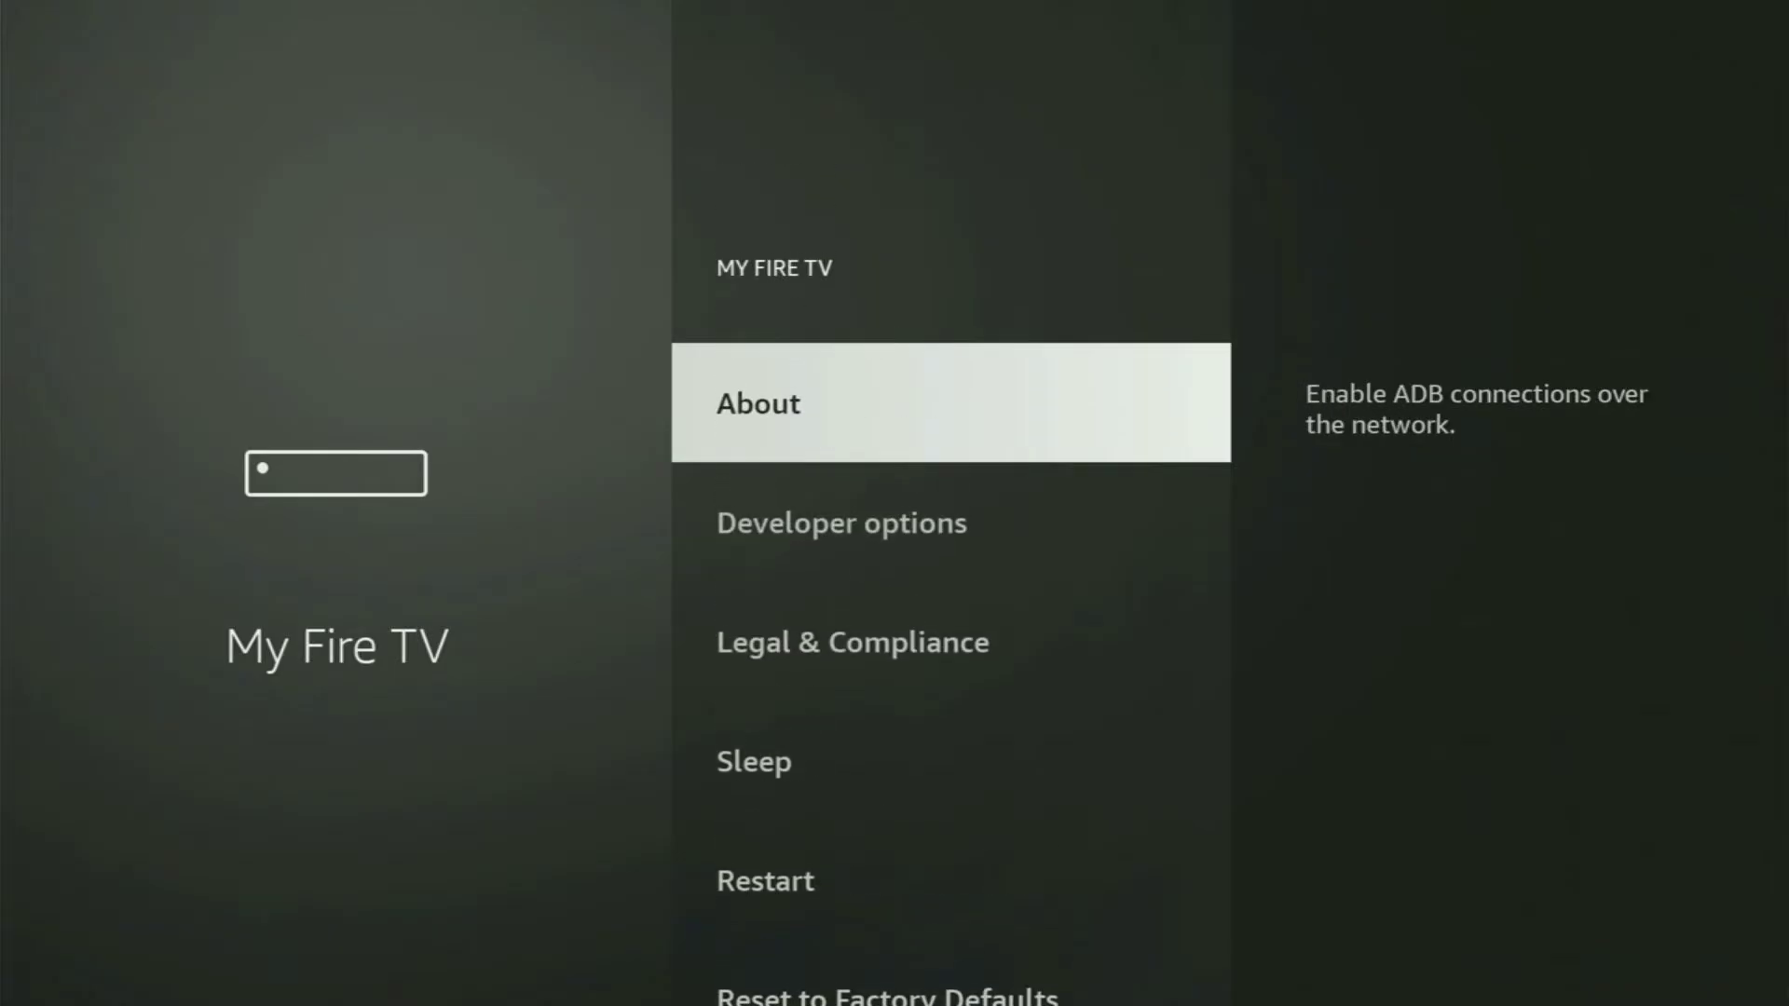
pyautogui.press('Return')
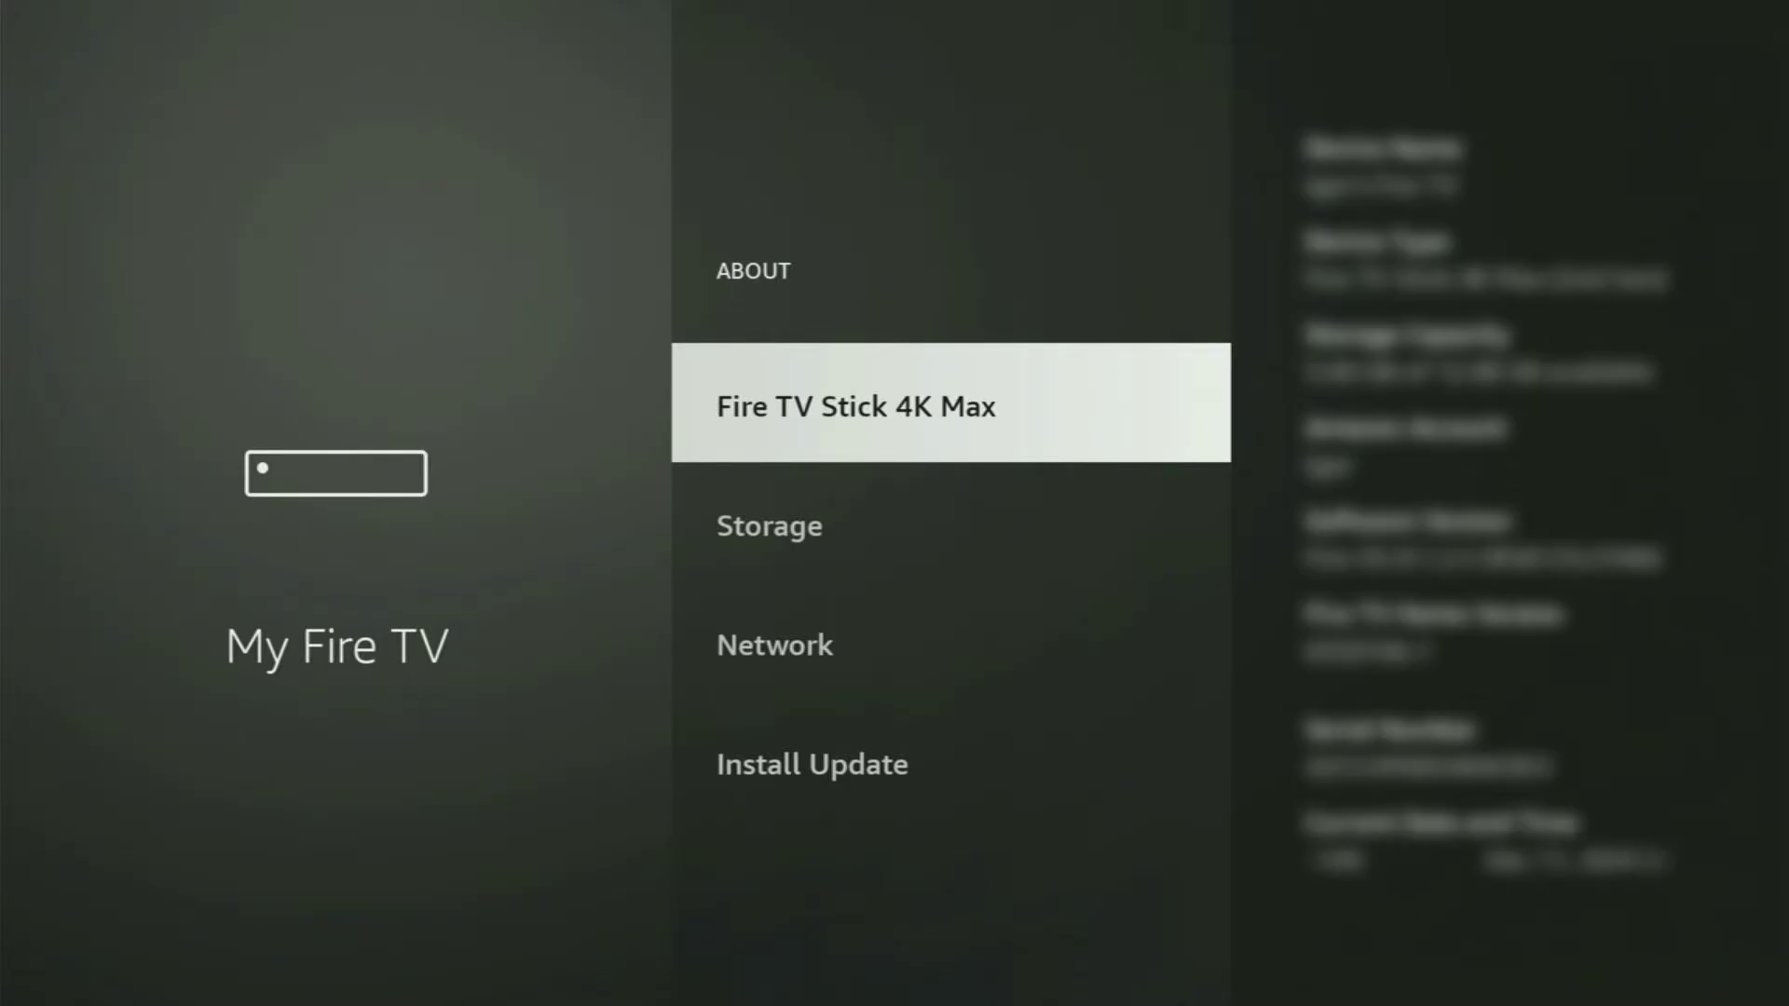
pyautogui.press('Return')
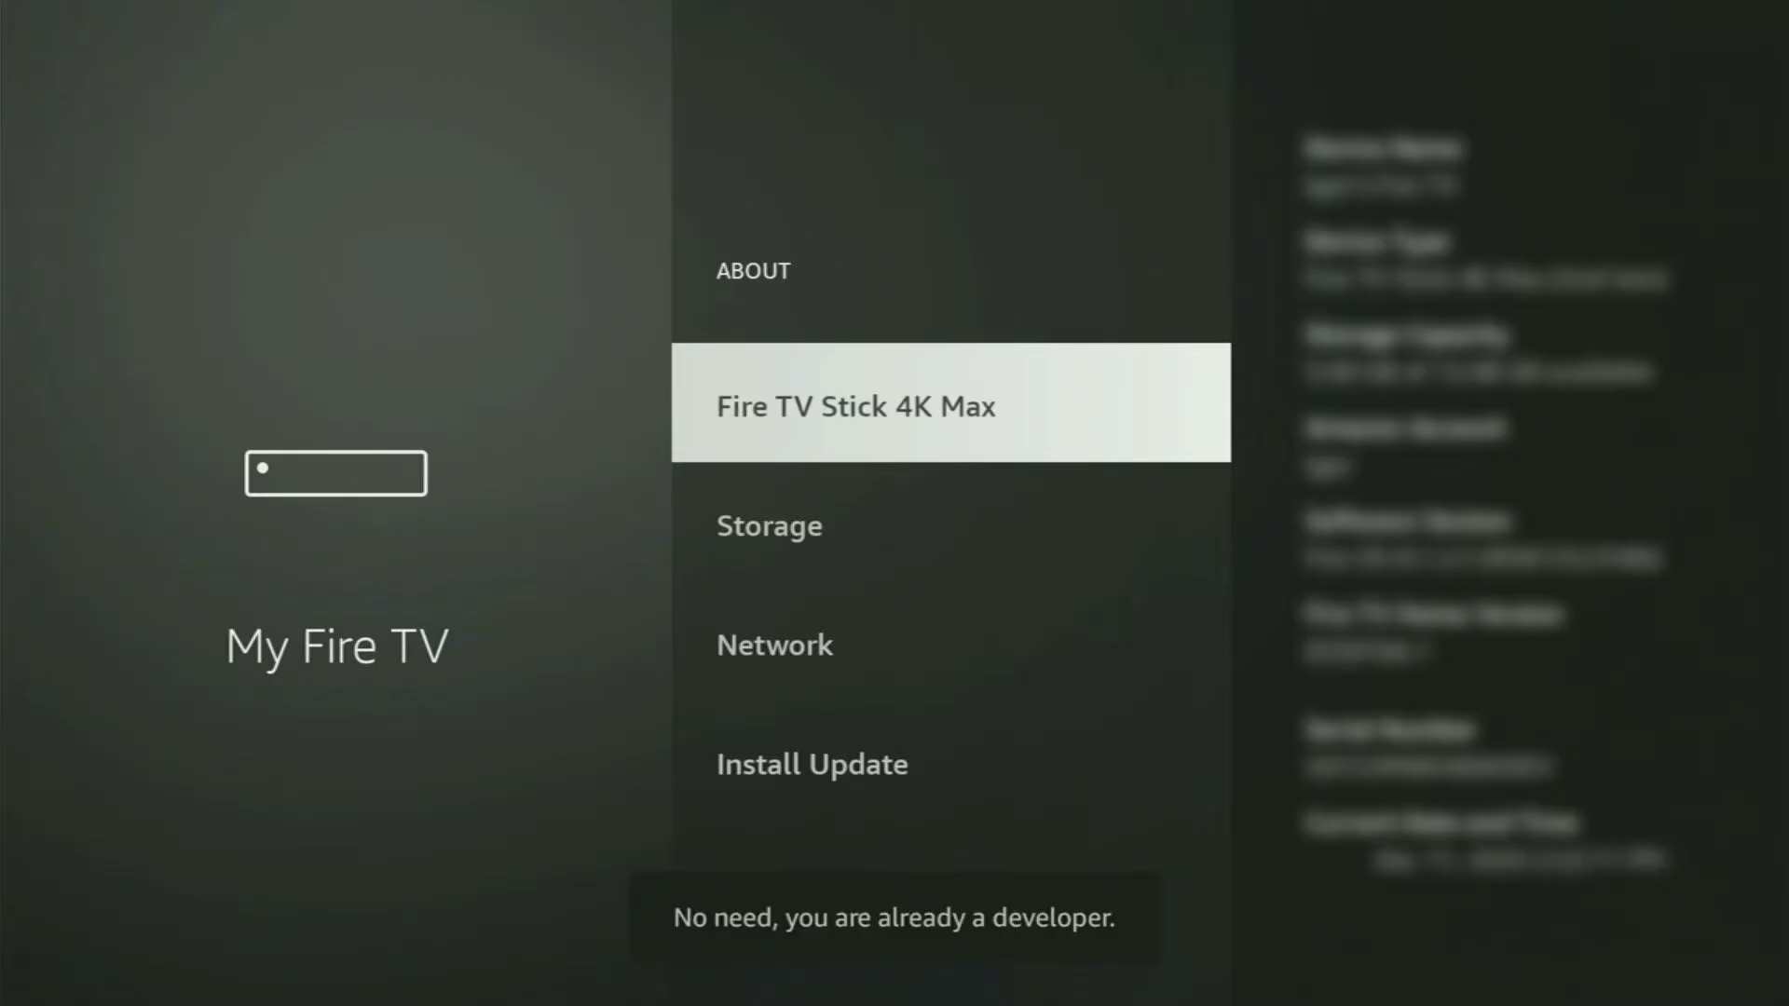
pyautogui.press('Return')
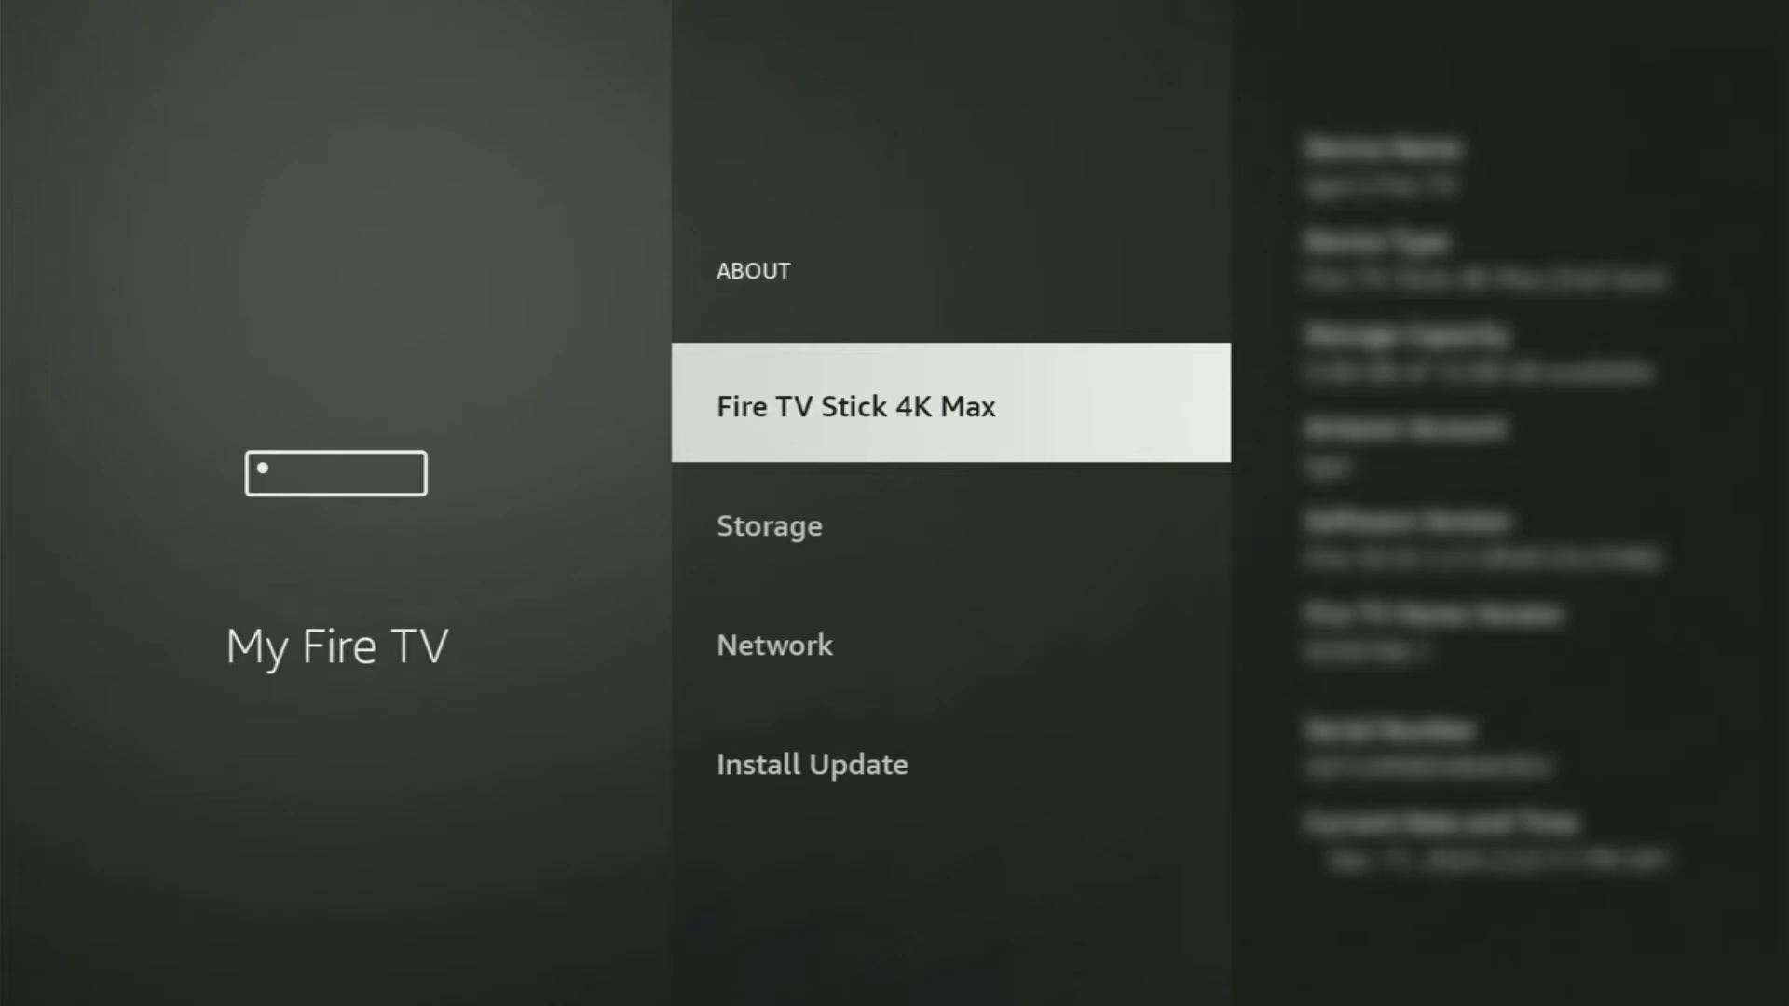
pyautogui.press('Escape')
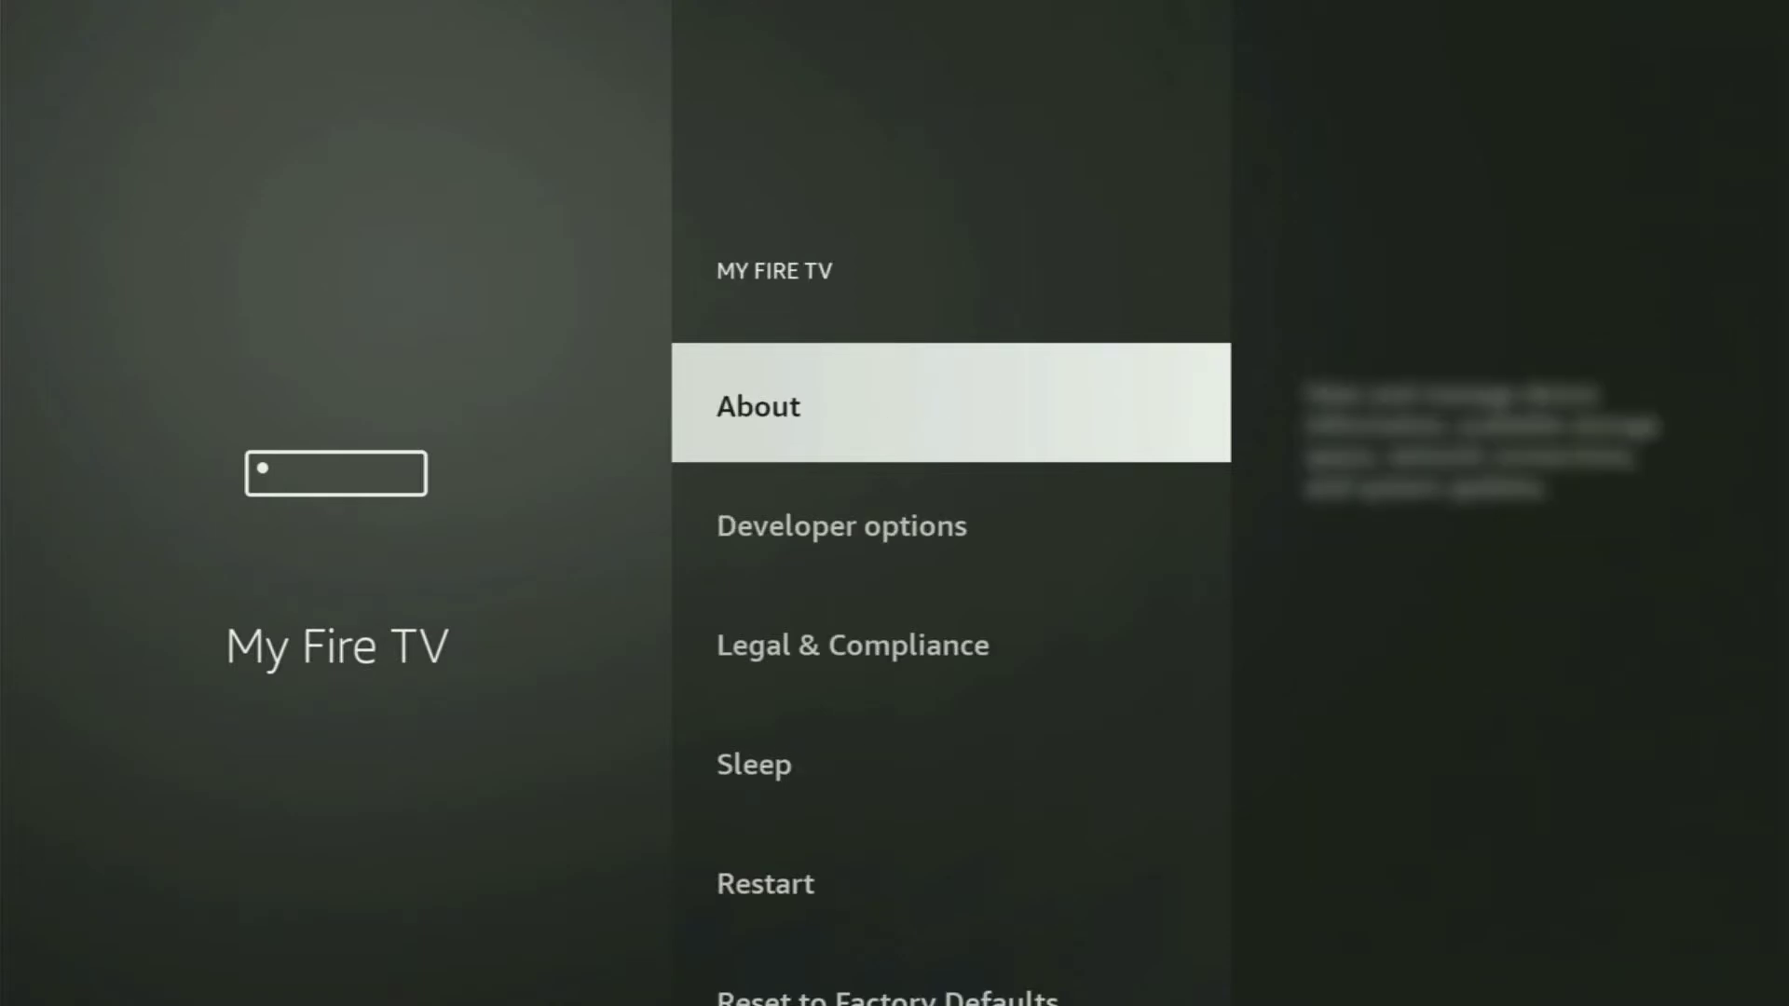
pyautogui.press('Down')
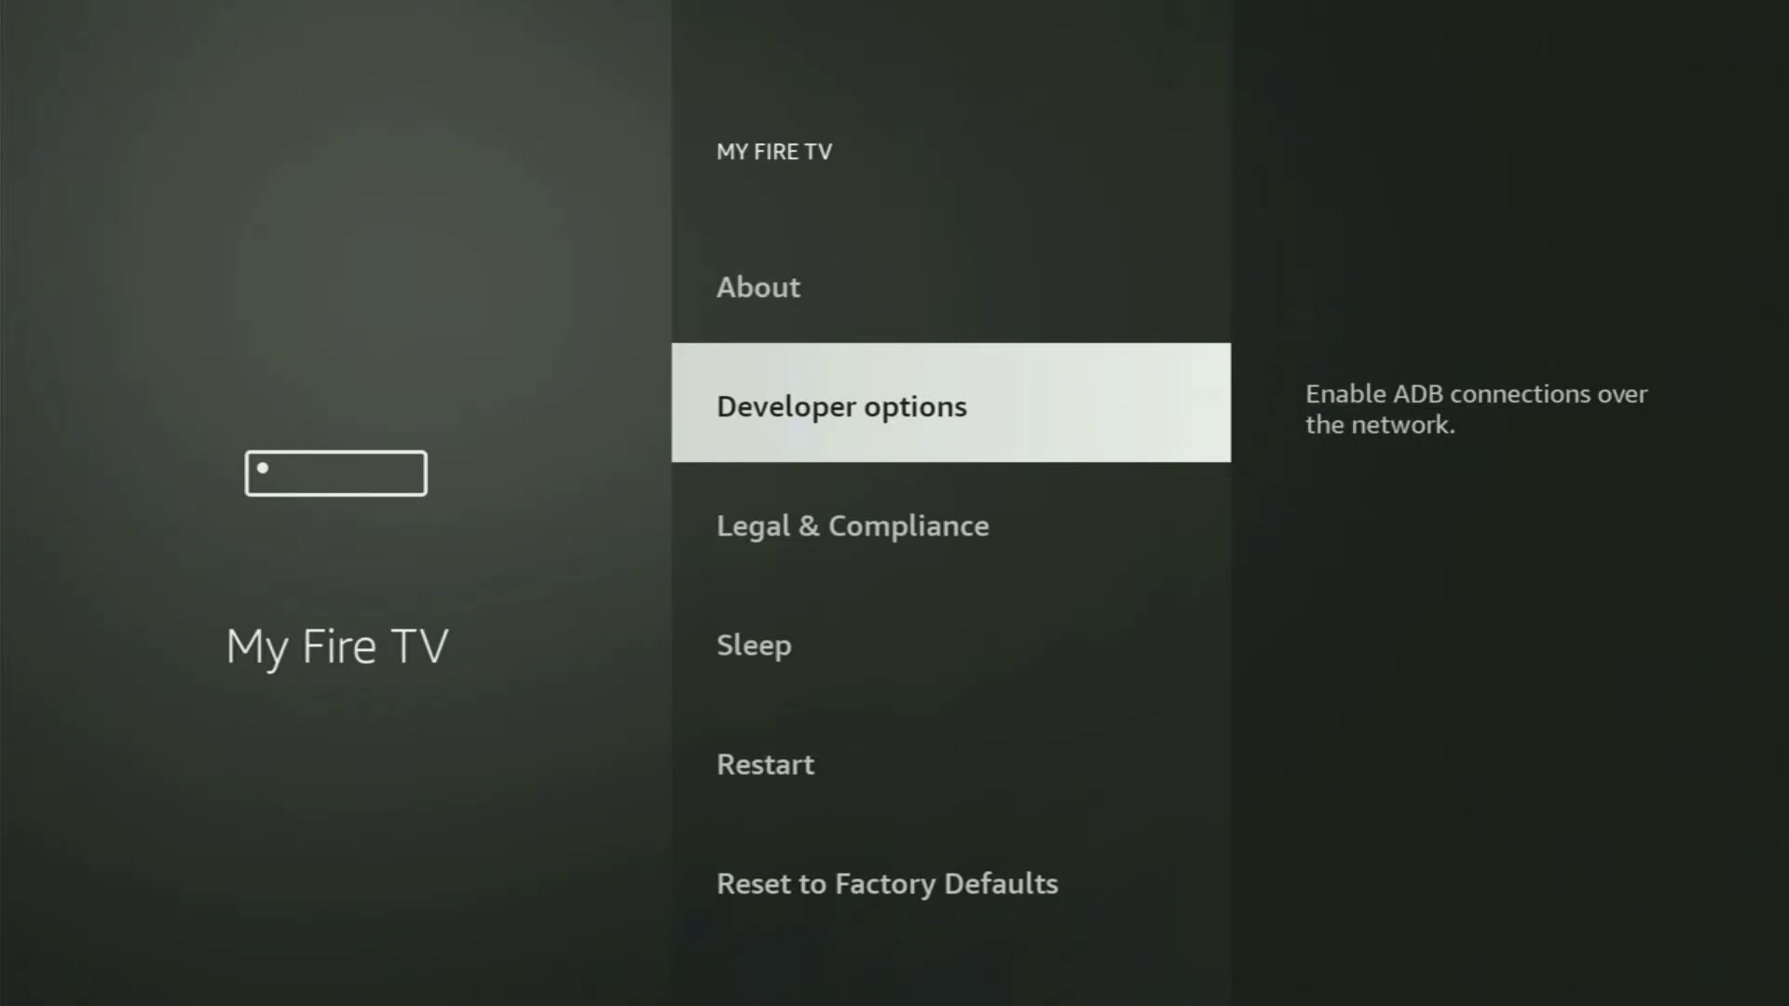
# - In Developer options, switch ADB debugging on
pyautogui.press('Return')
pyautogui.press('Return')
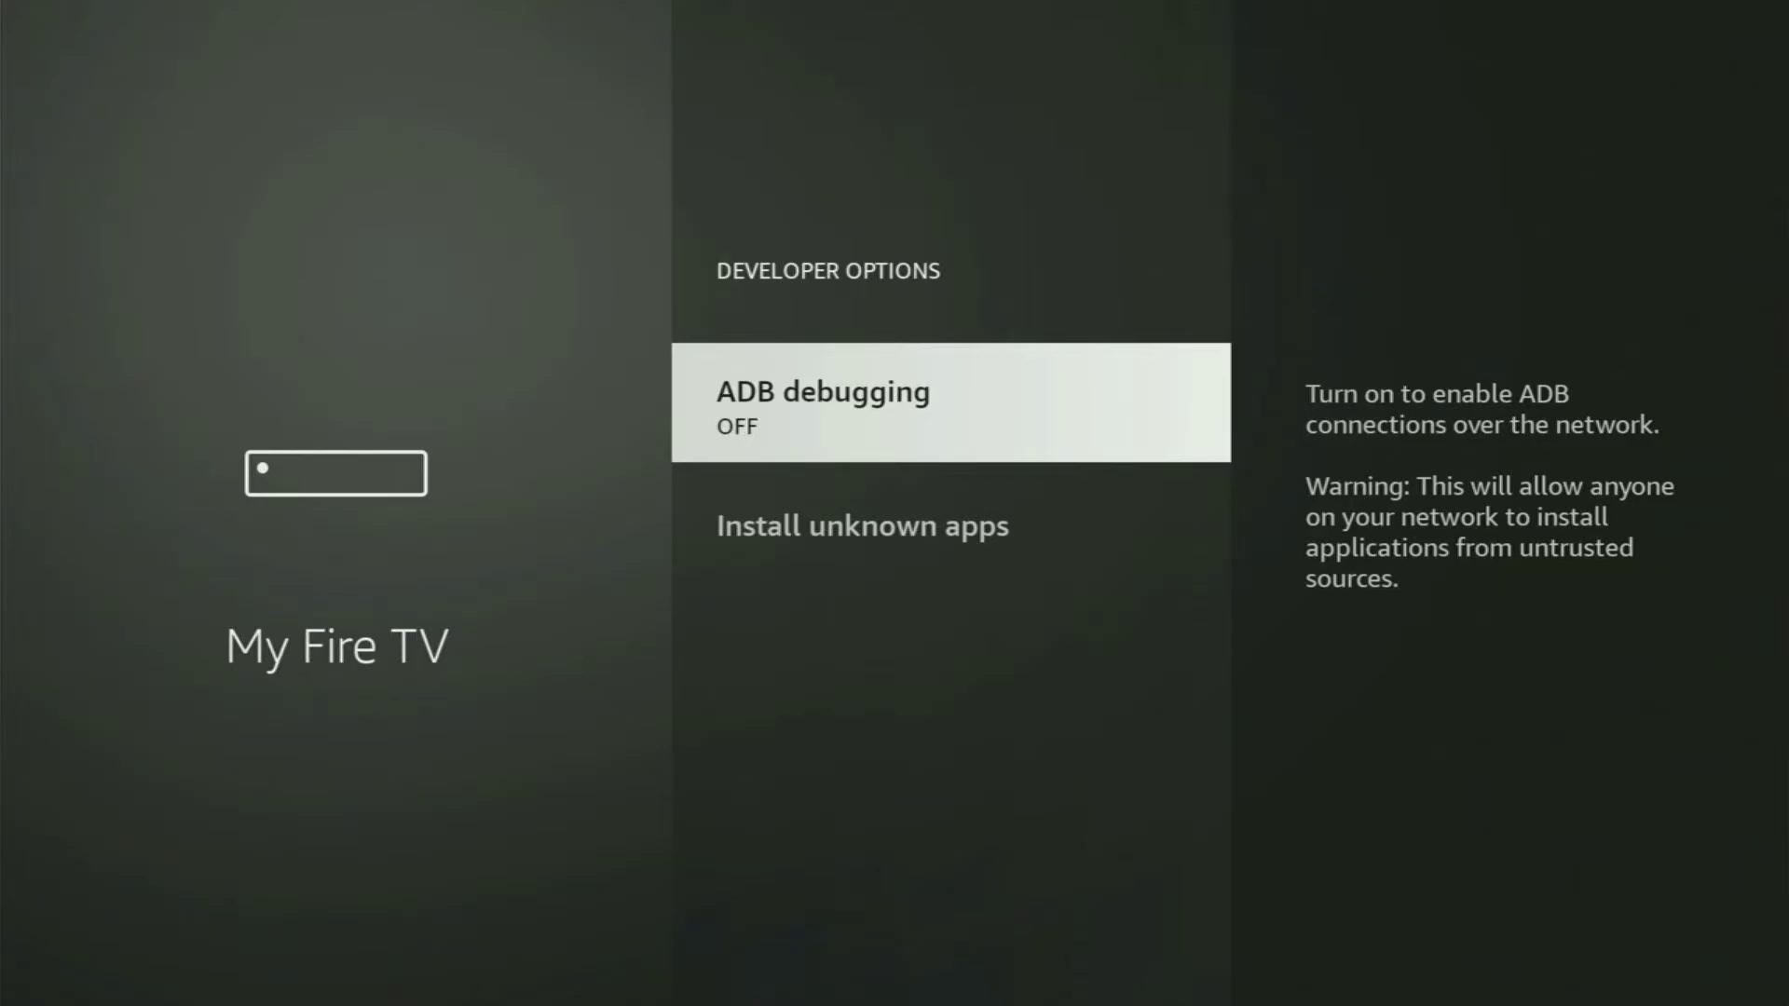
pyautogui.press('Return')
pyautogui.press('Down')
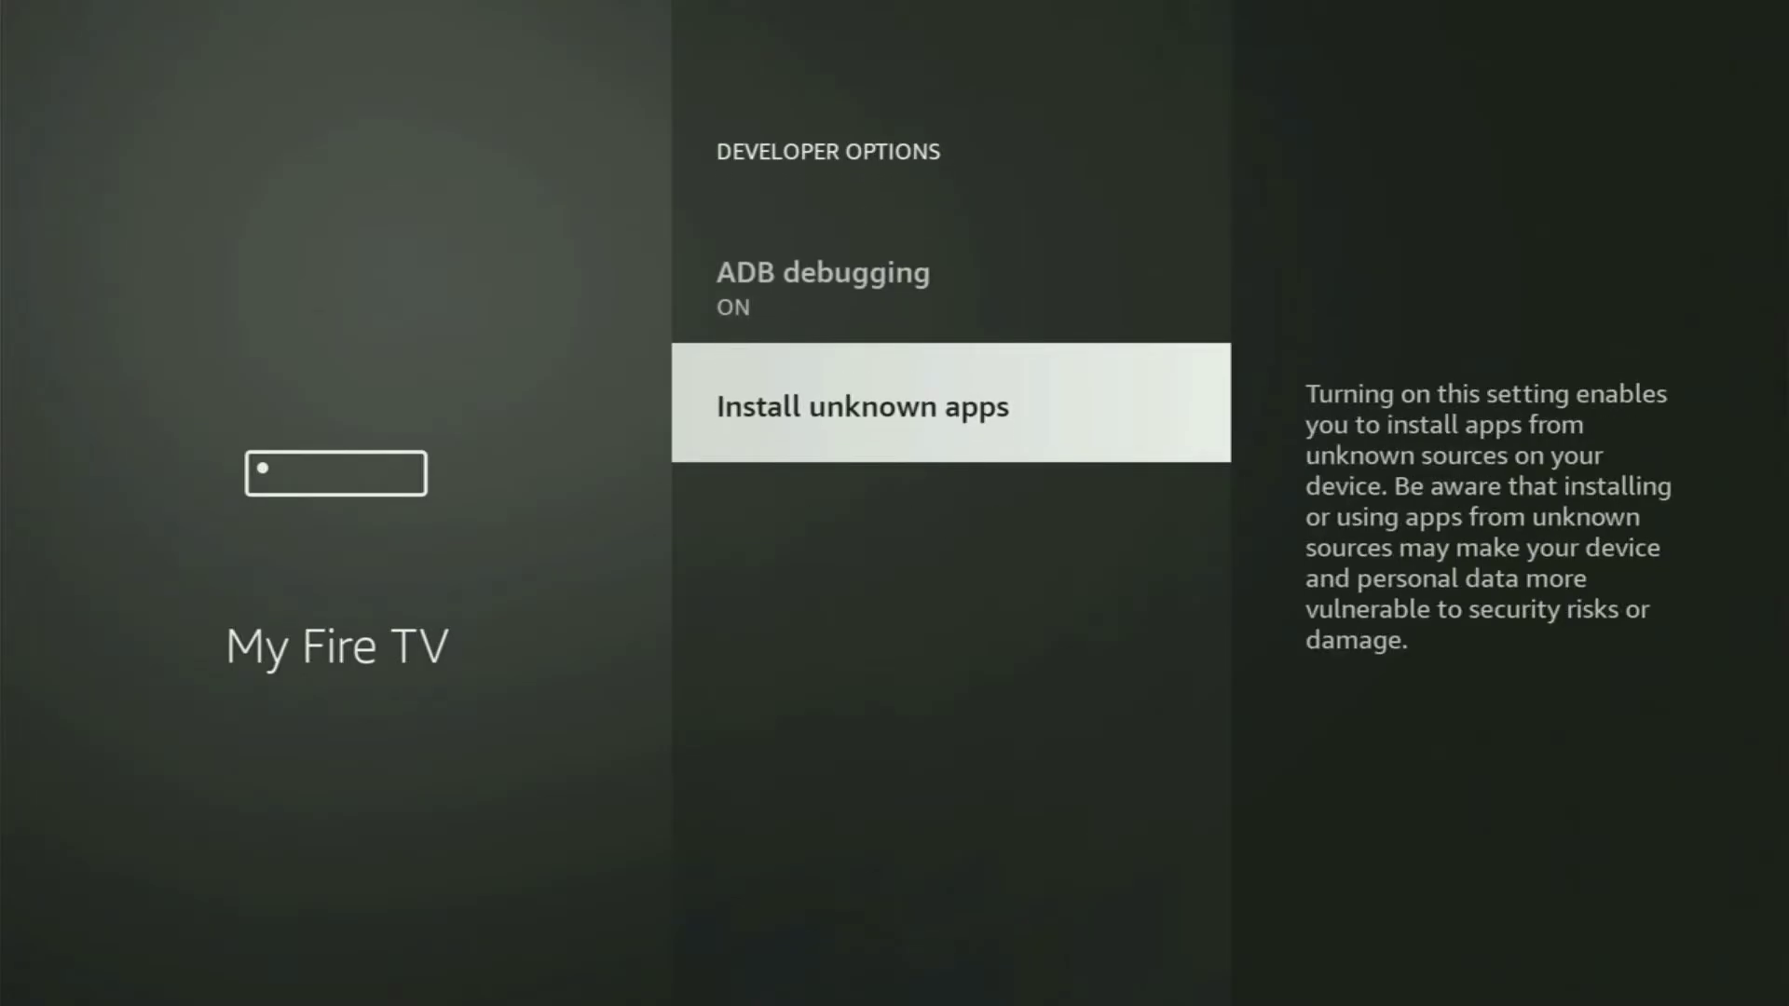
pyautogui.press('Return')
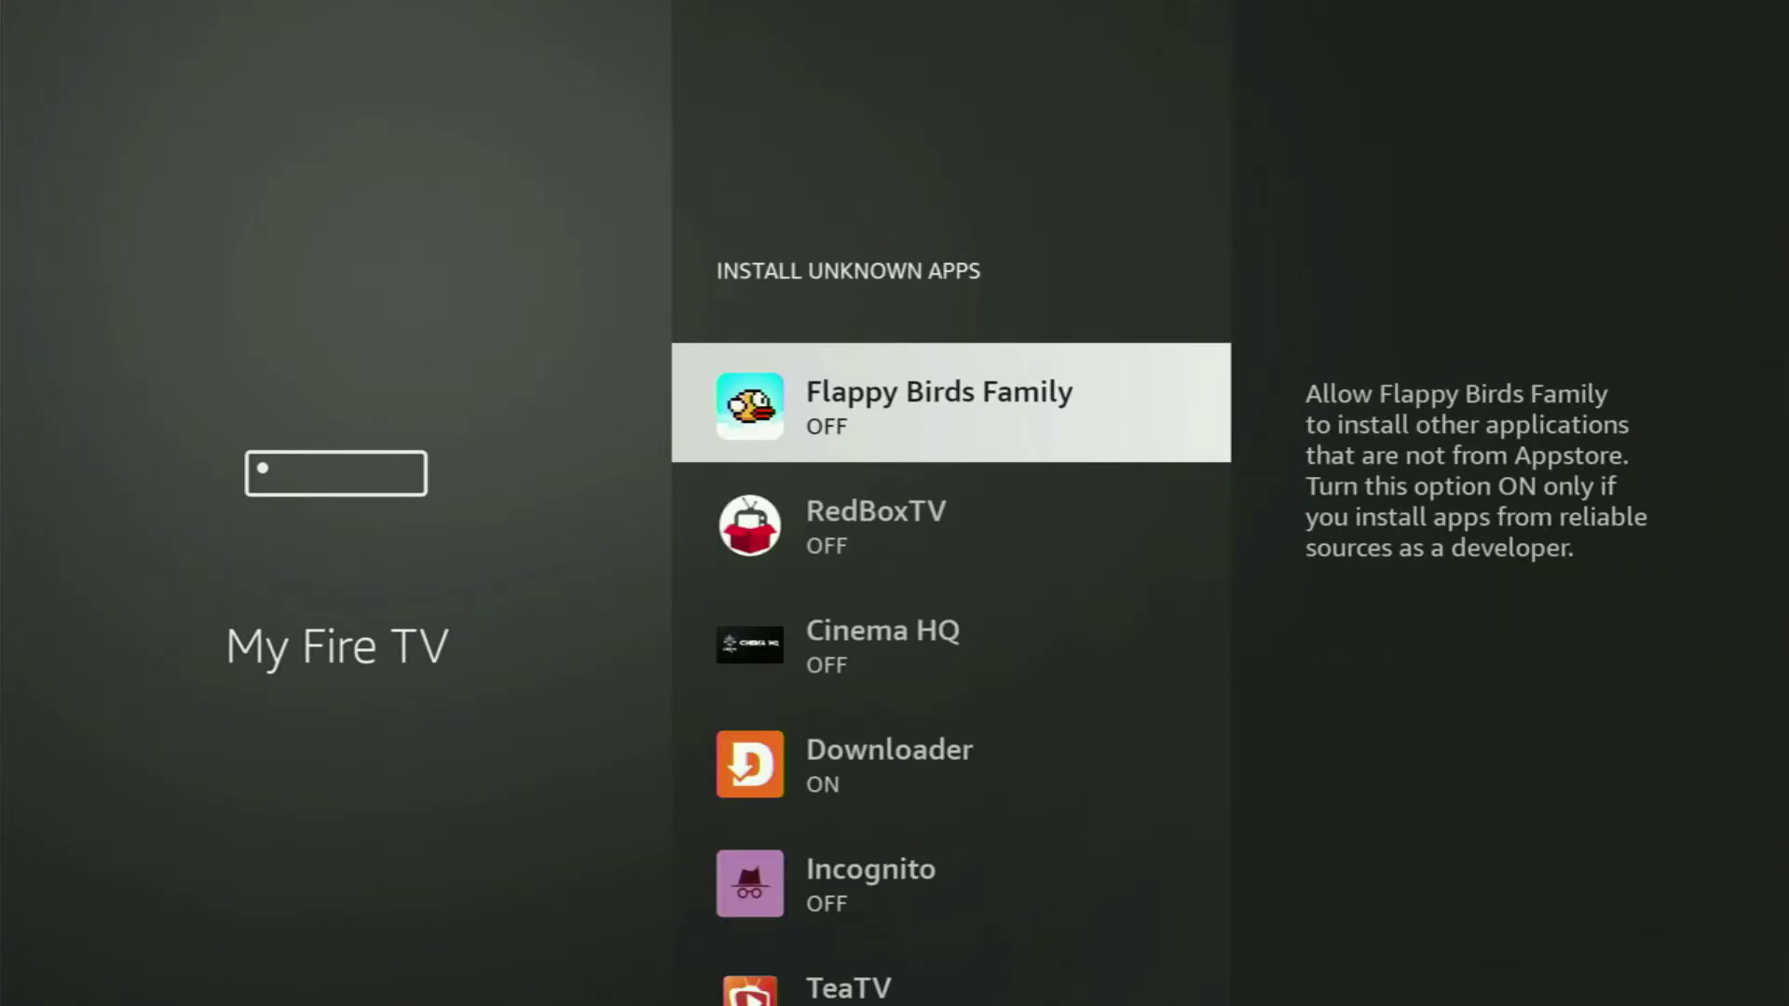
# - Confirm Downloader is allowed to install unknown apps, reviewing RedBoxTV, Cinema HQ and Flappy Birds Family
pyautogui.press('Down')
pyautogui.press('Down')
pyautogui.press('Down')
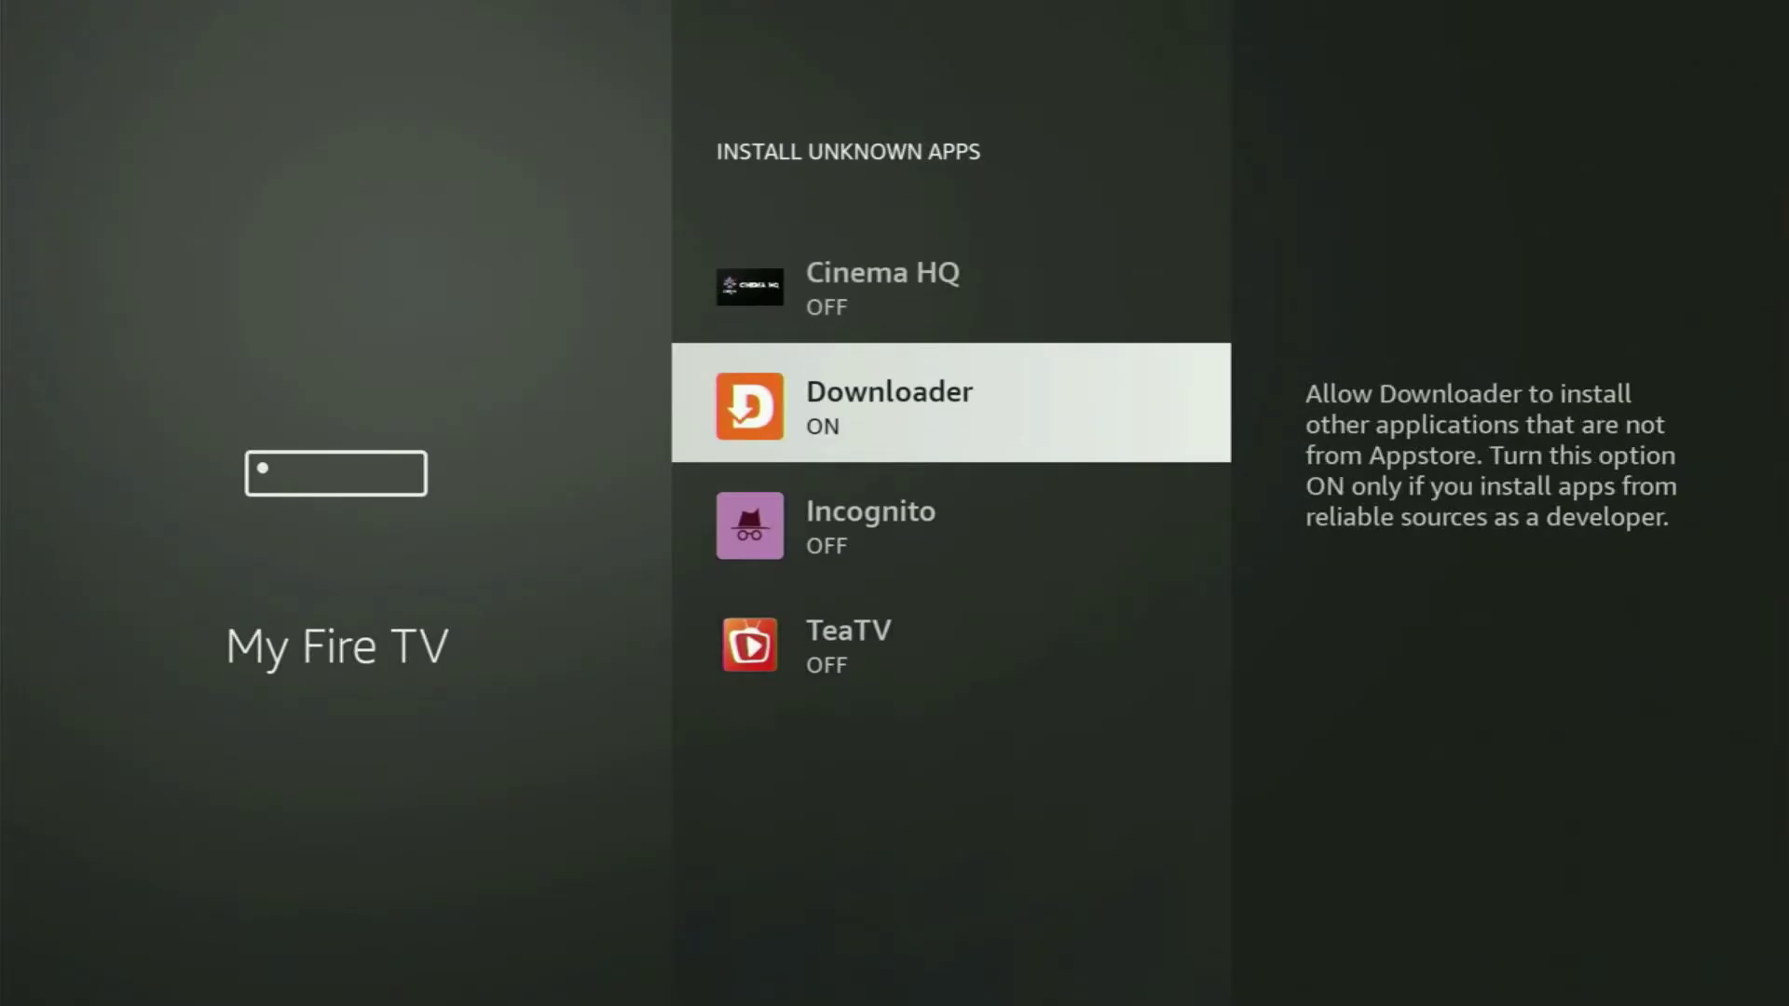
pyautogui.press('Return')
pyautogui.press('Return')
pyautogui.press('Up')
pyautogui.press('Up')
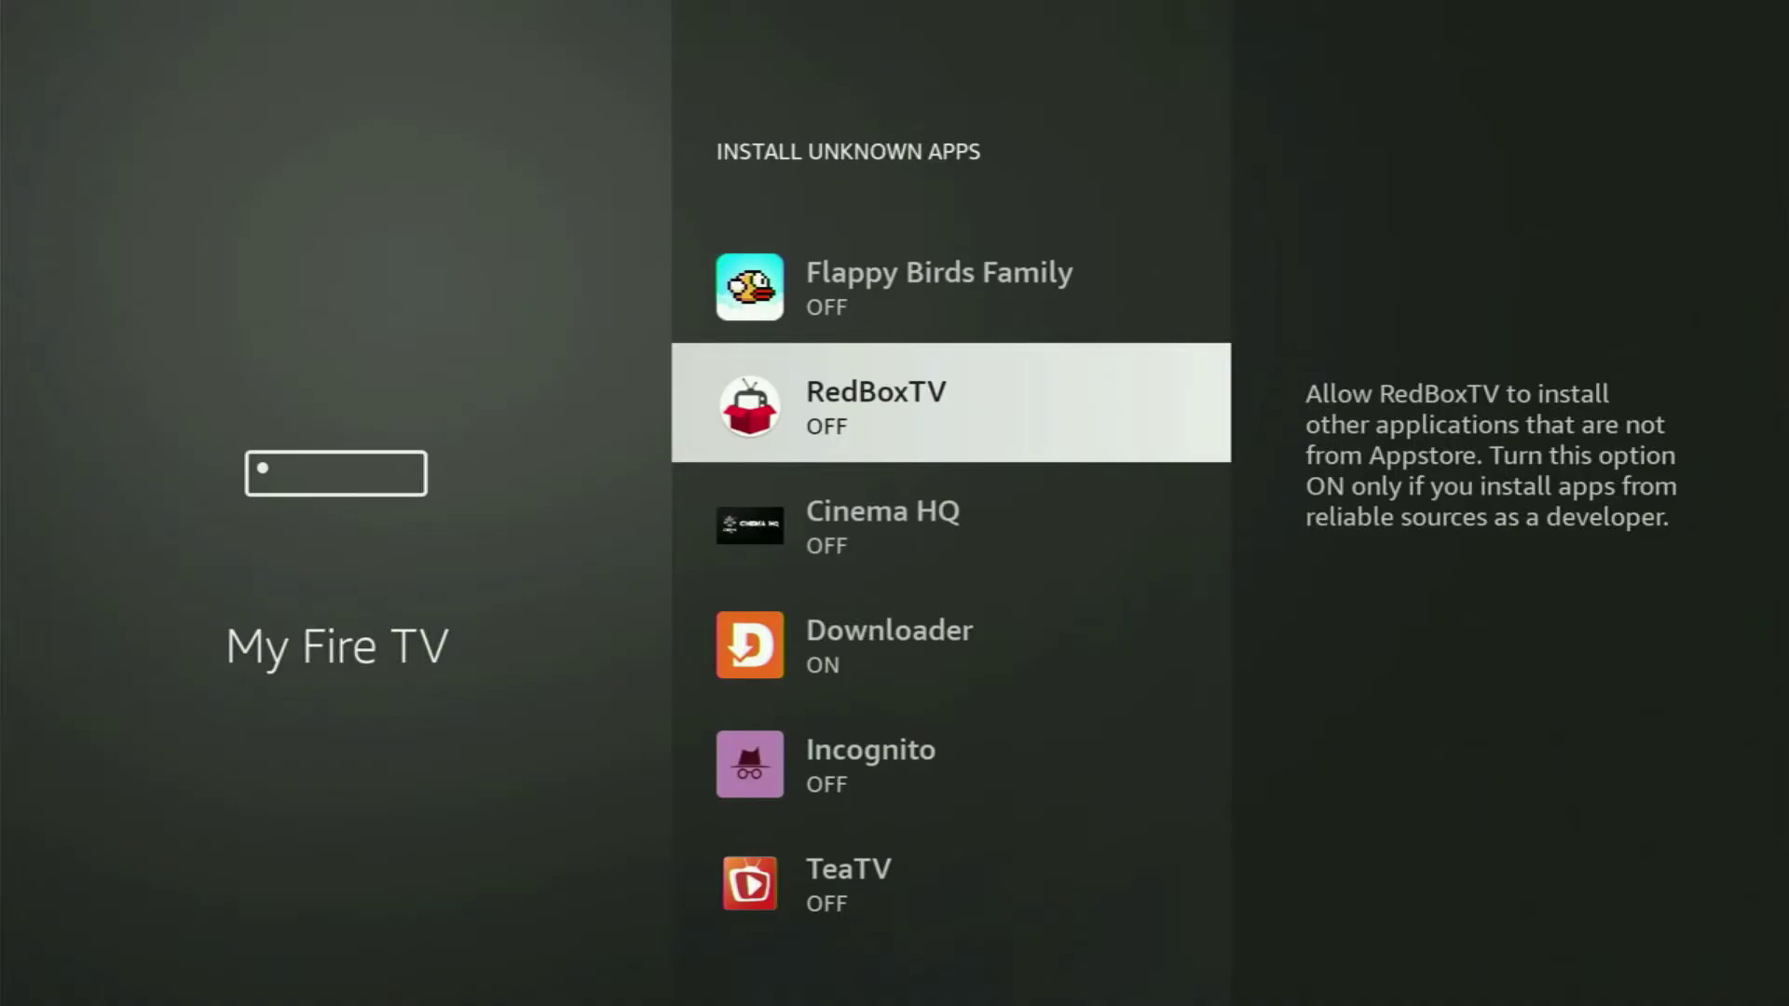
pyautogui.press('Down')
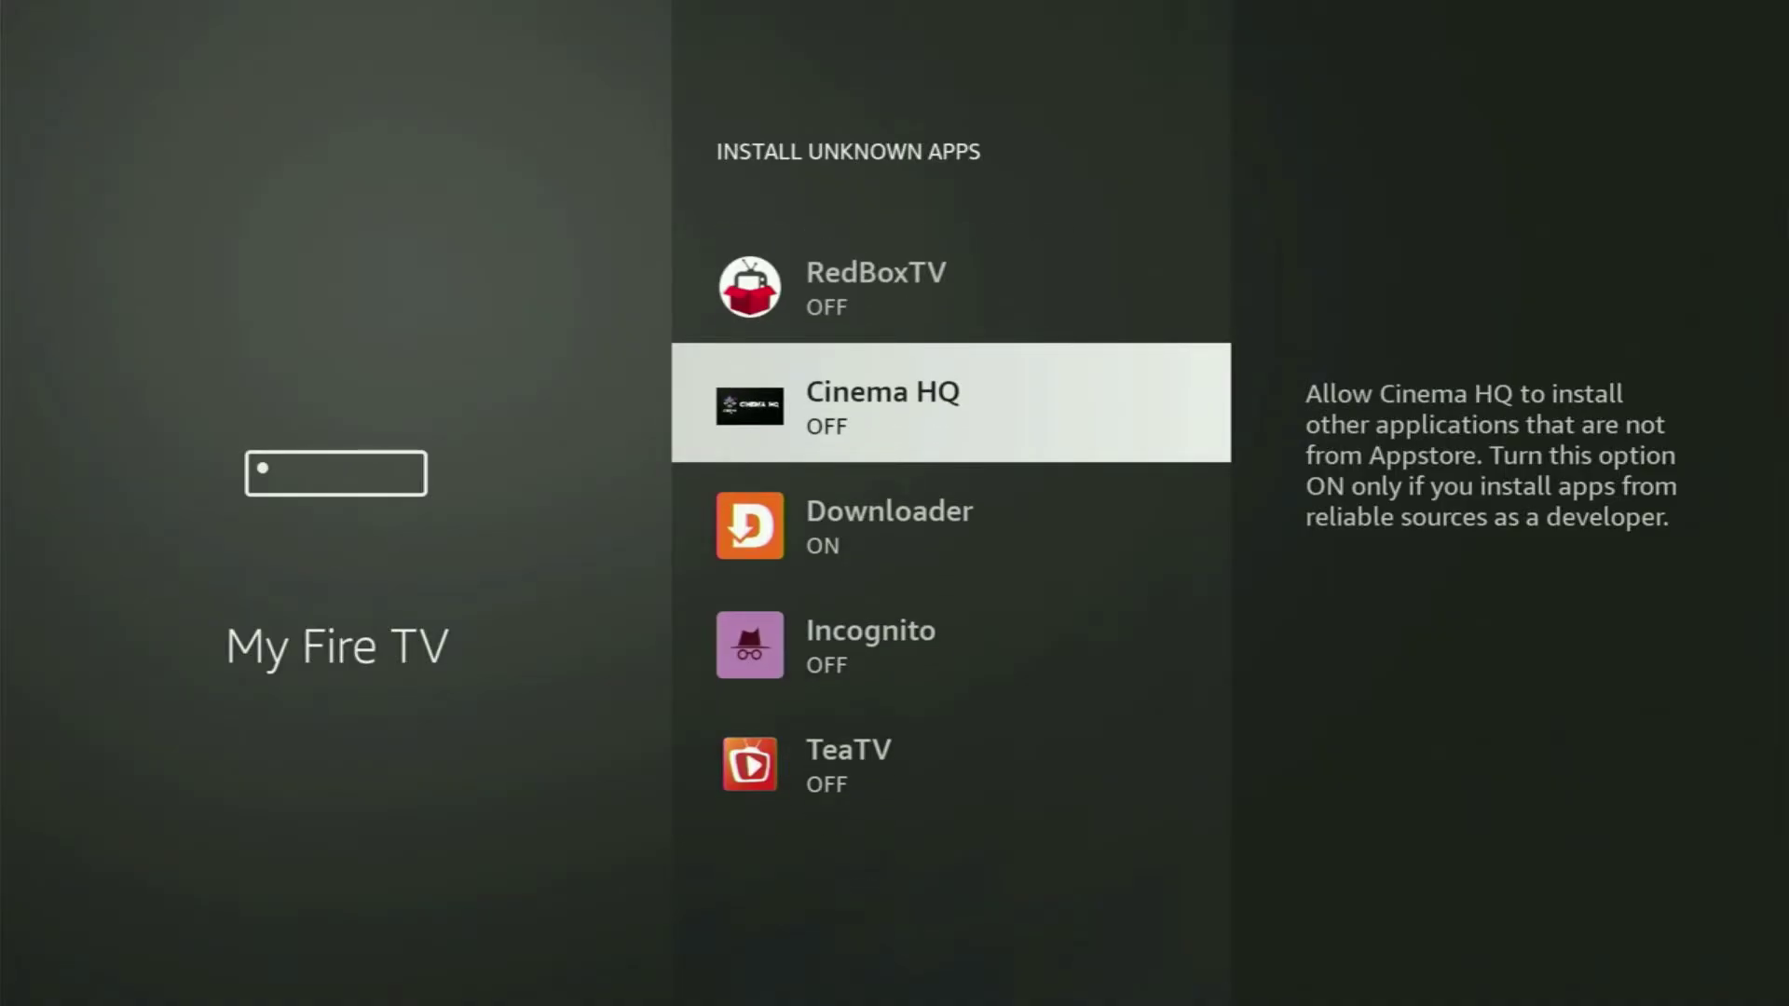
pyautogui.press('Down')
pyautogui.press('Down')
pyautogui.press('Up')
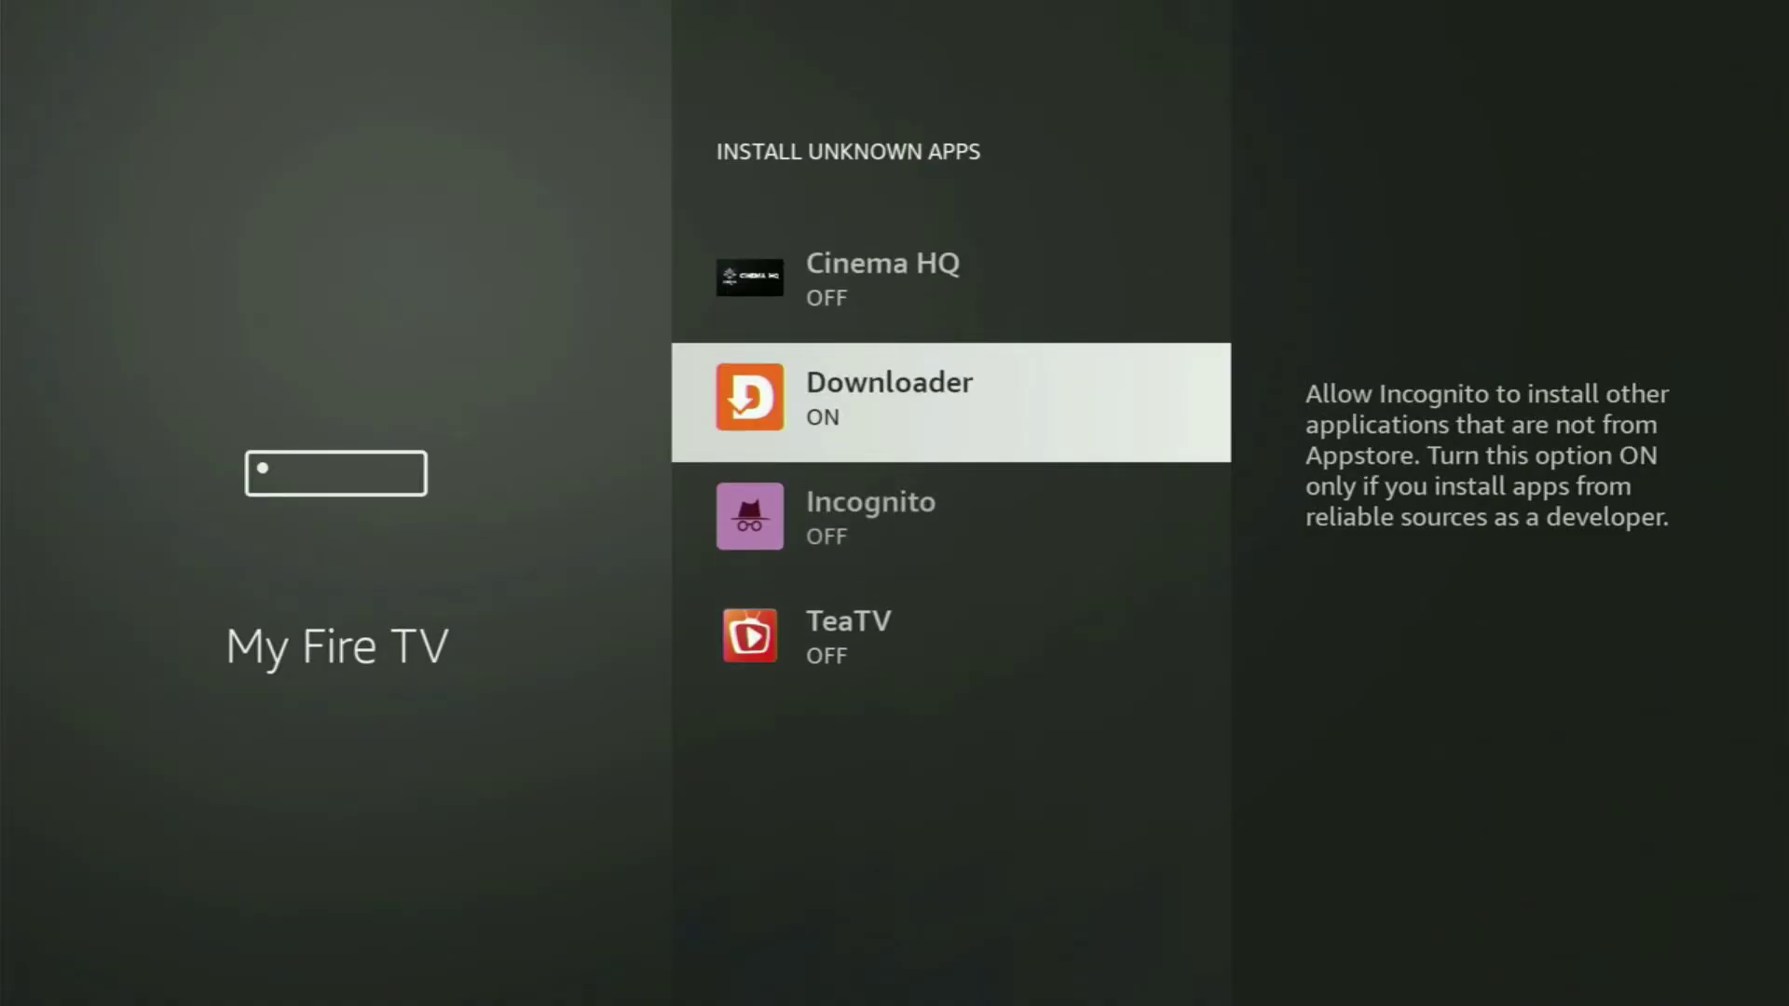
pyautogui.press('Up')
pyautogui.press('Up')
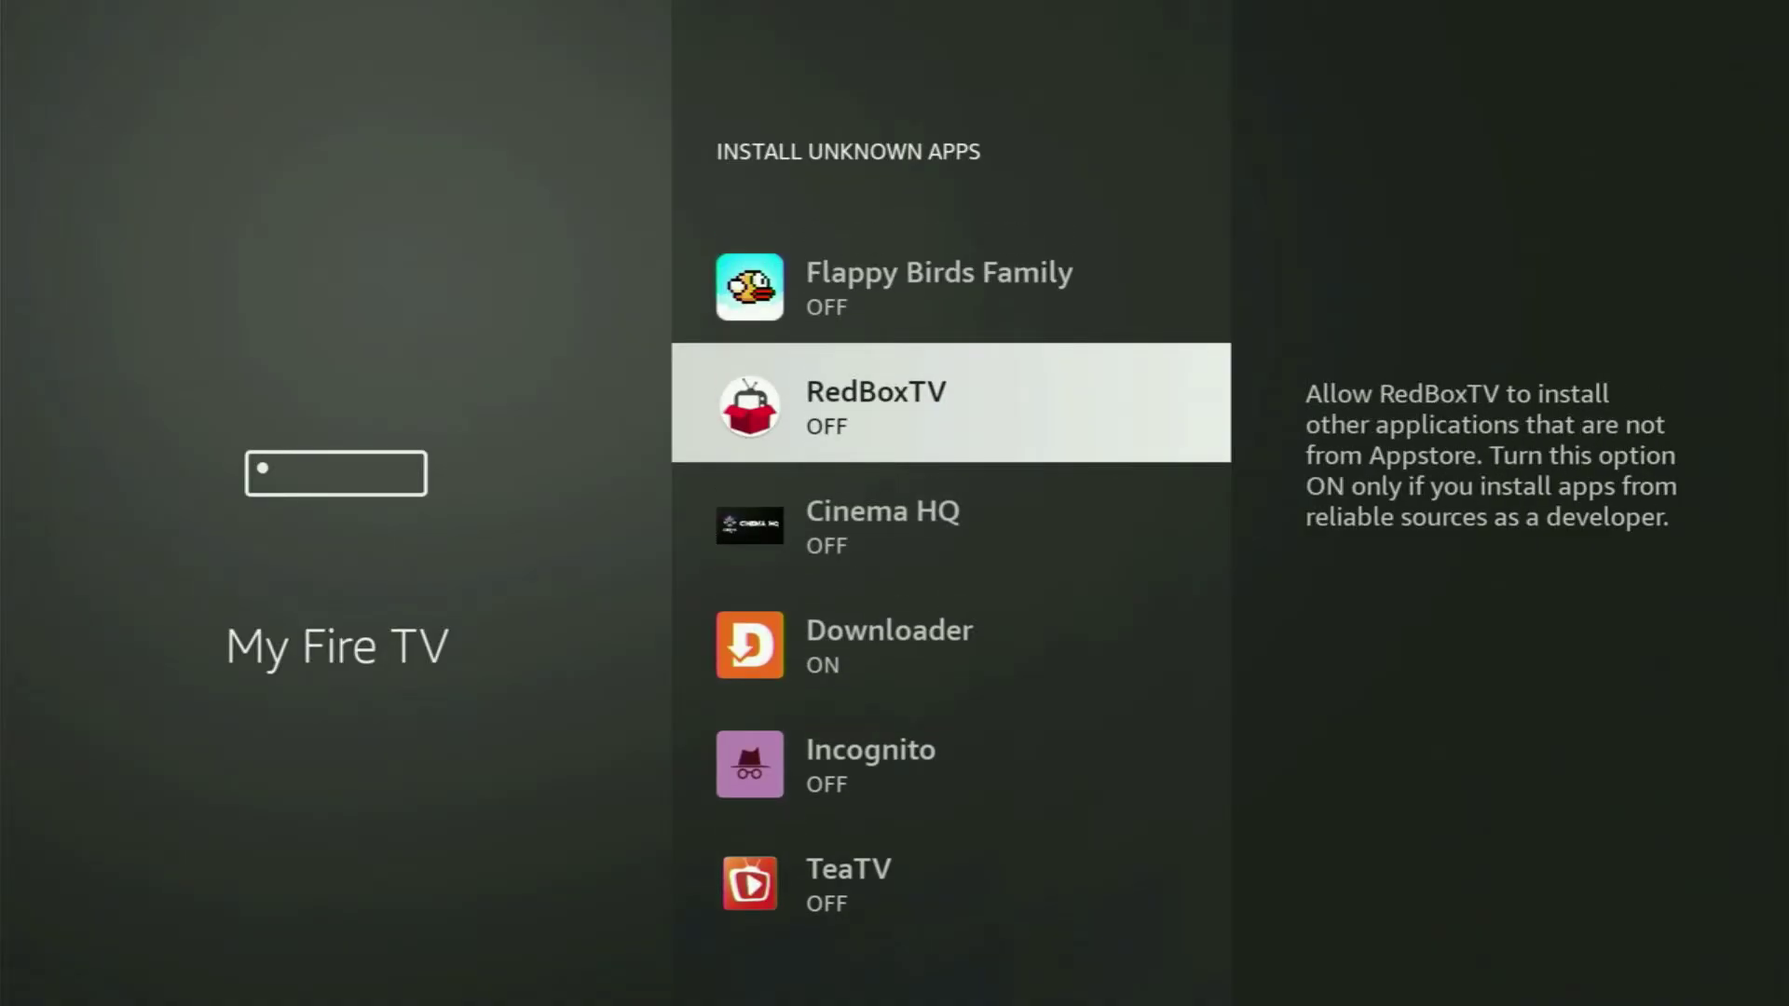
pyautogui.press('Up')
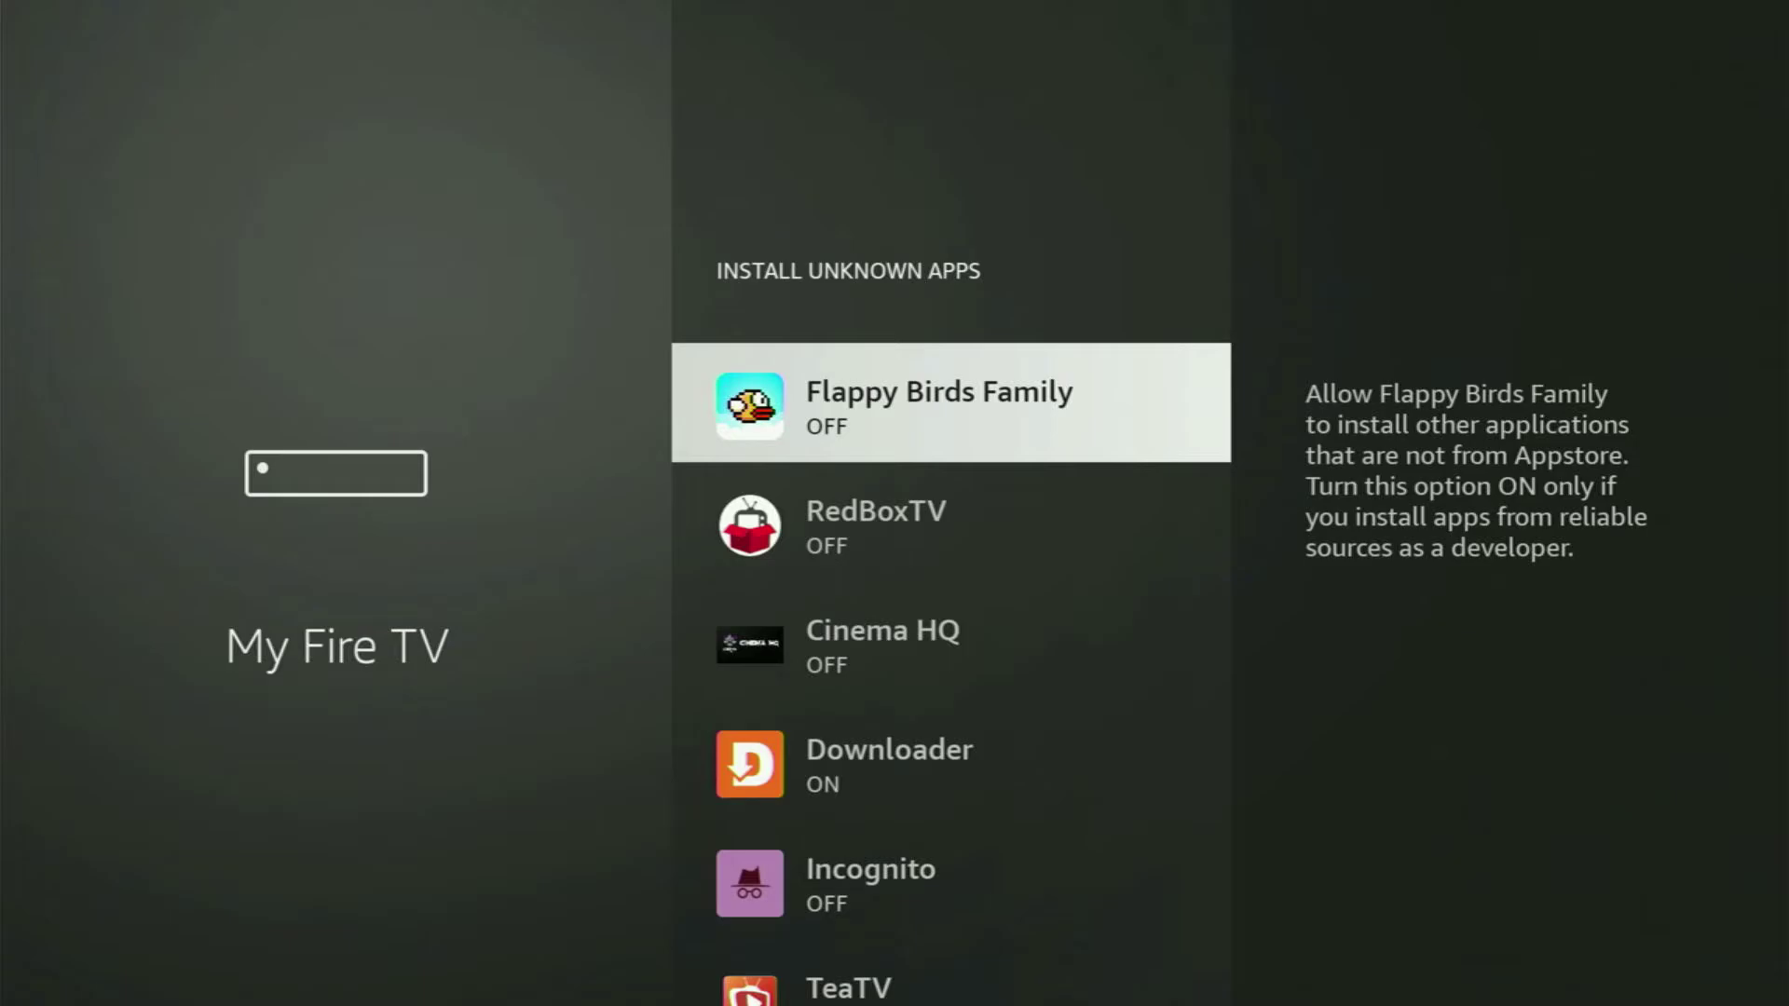
pyautogui.press('Down')
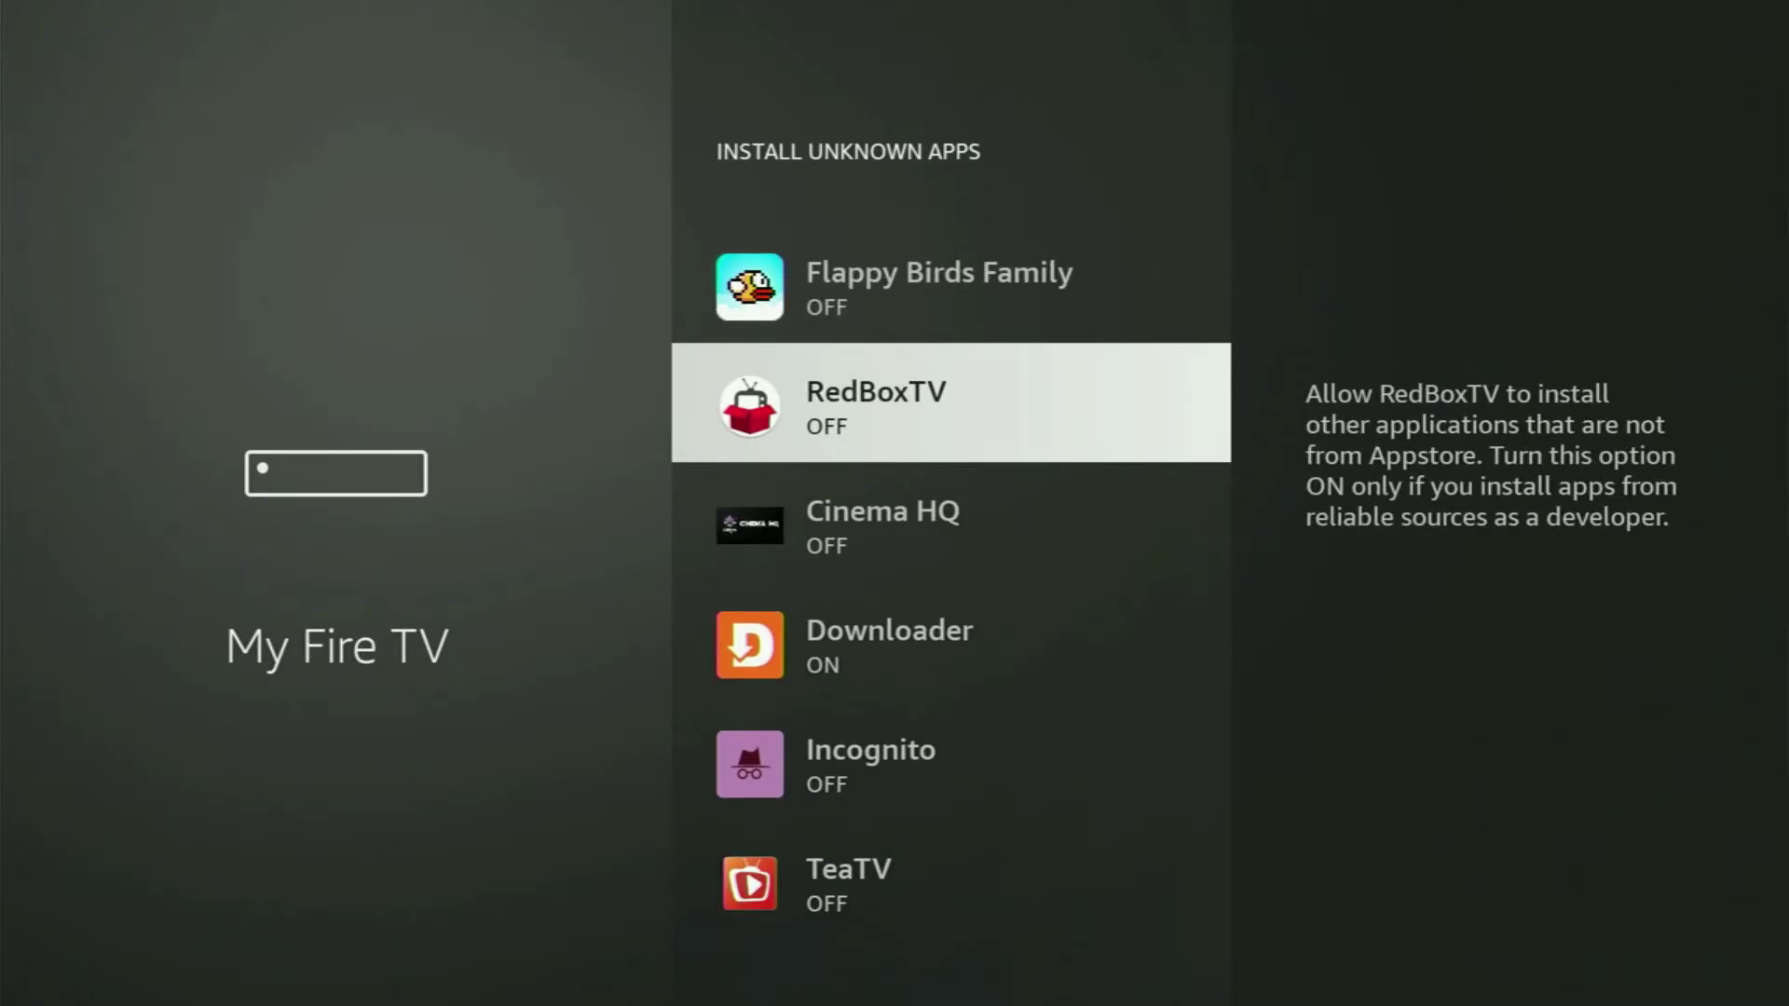
pyautogui.press('Down')
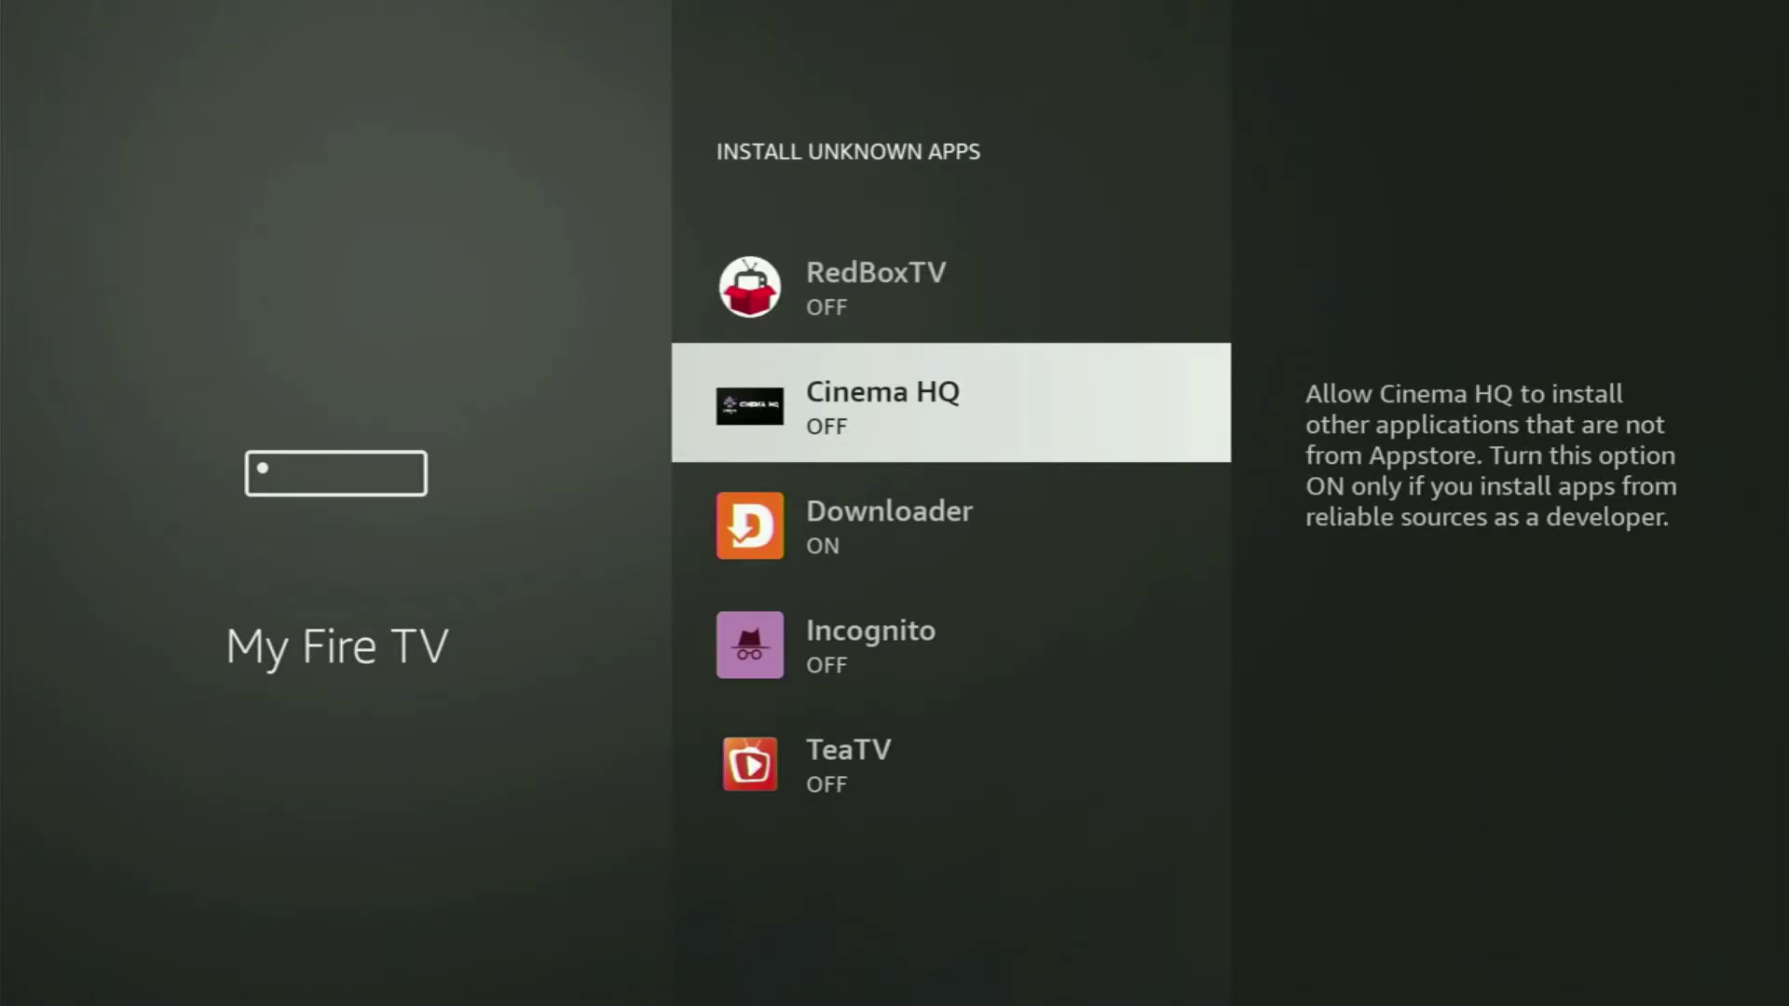
# - Leave Developer options for the Fire TV Home screen and move toward the apps
pyautogui.press('Escape')
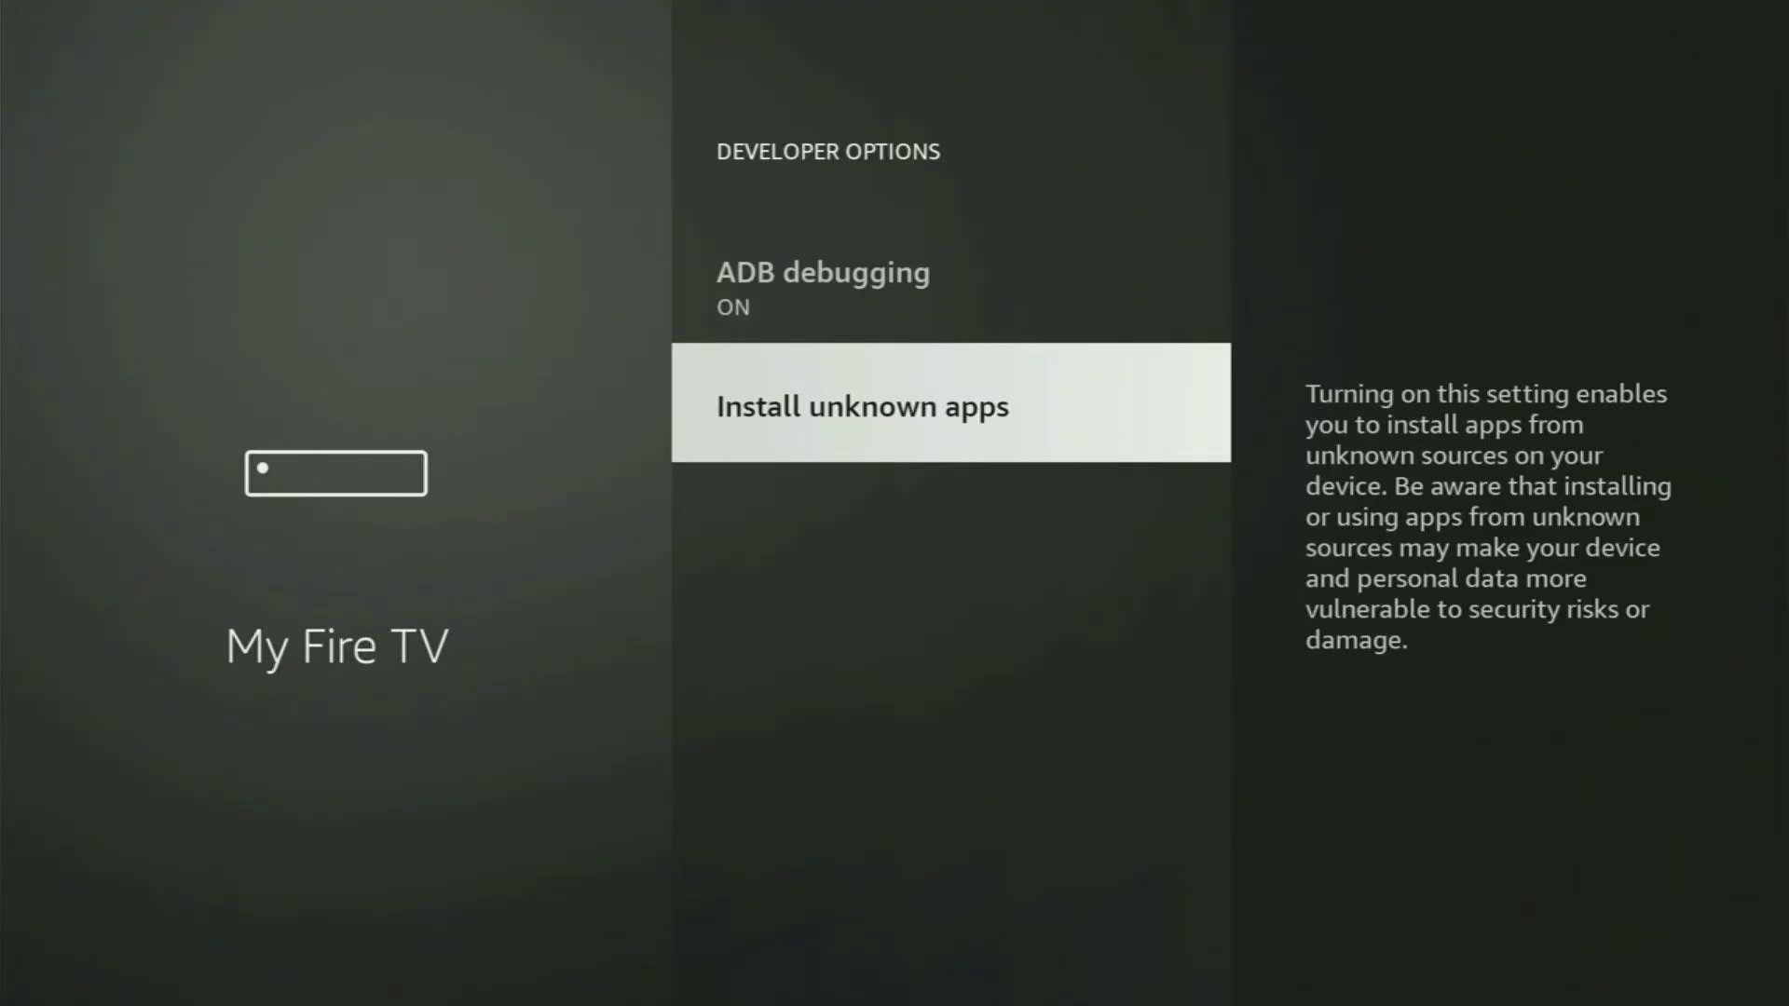
pyautogui.press('Home')
pyautogui.press('Right')
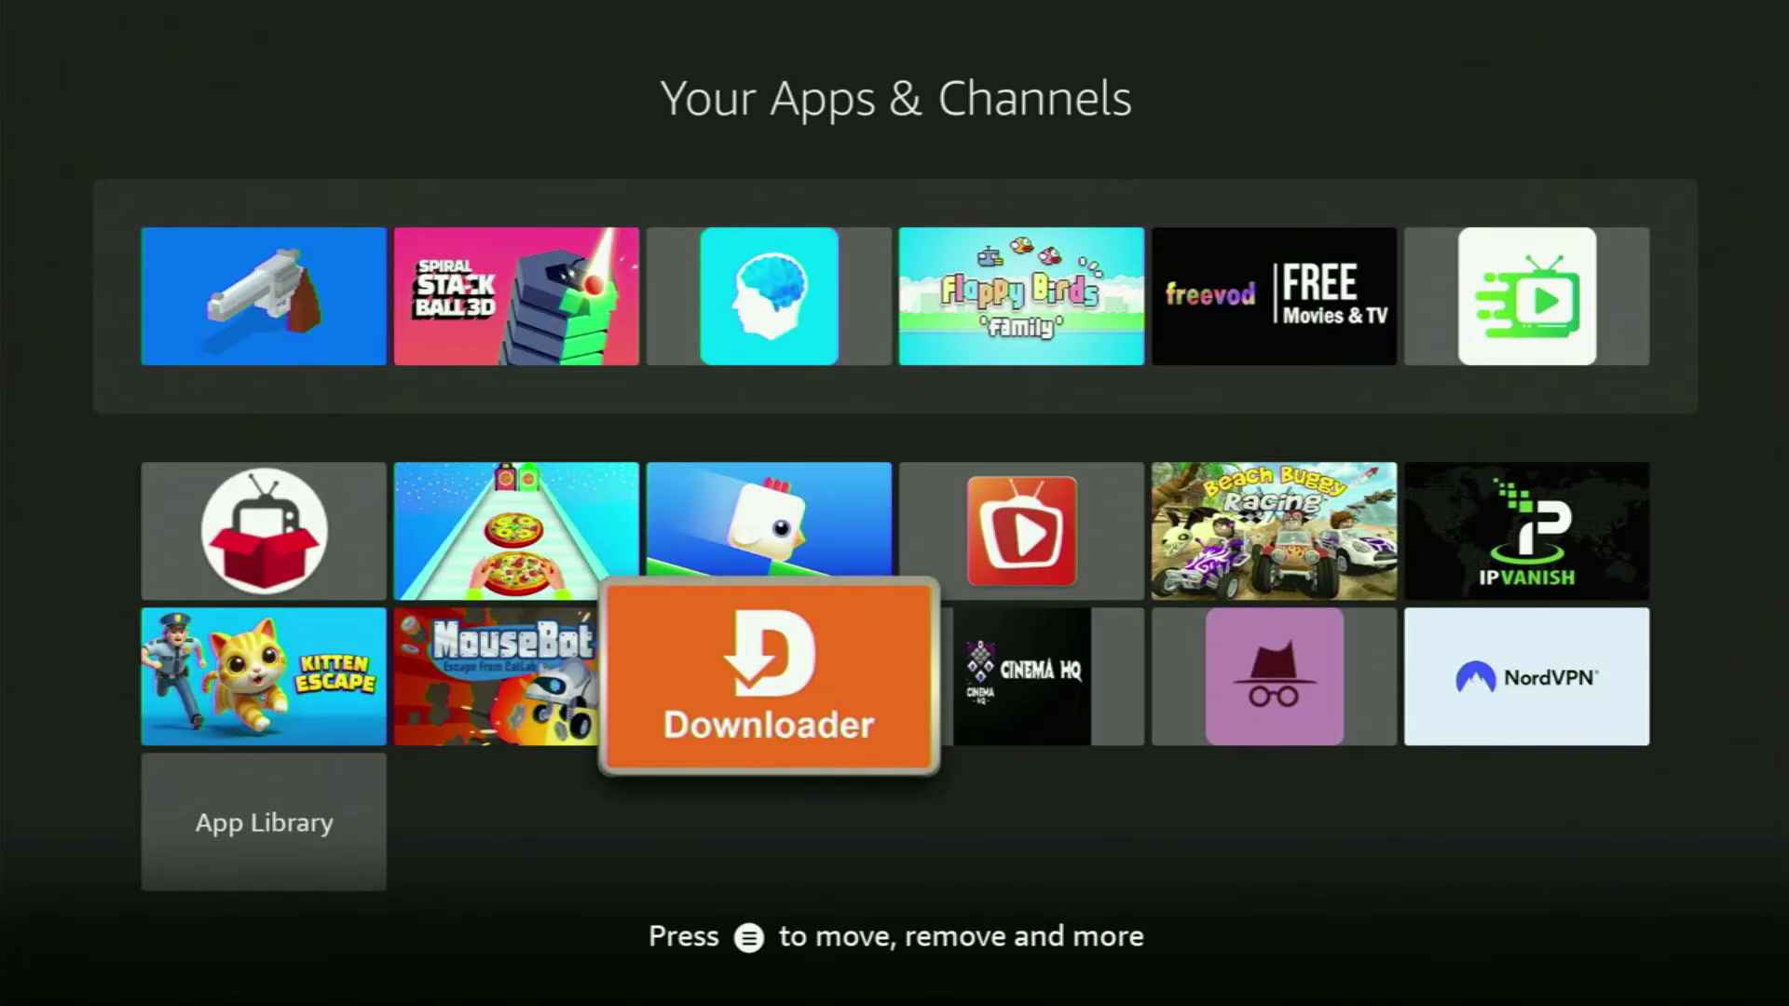
# - Move past Cinema HQ and IPVanish in the apps grid and launch NordVPN
pyautogui.press('Right')
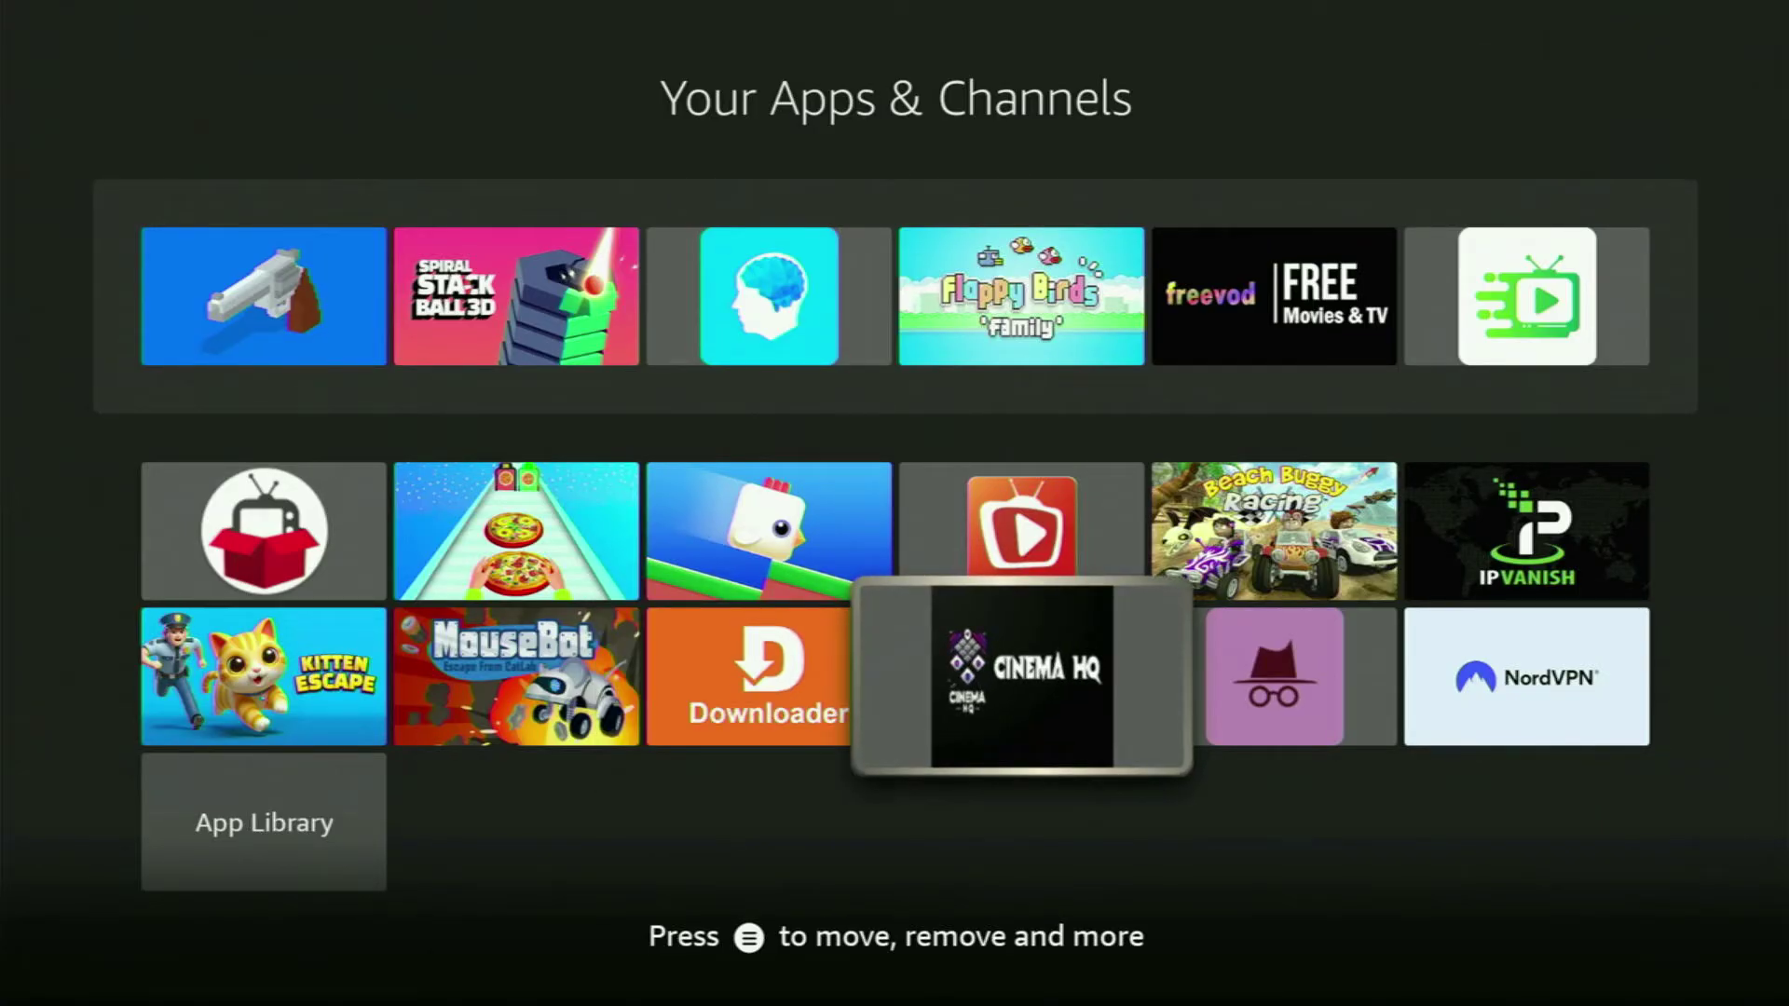
pyautogui.press('Up')
pyautogui.press('Right')
pyautogui.press('Right')
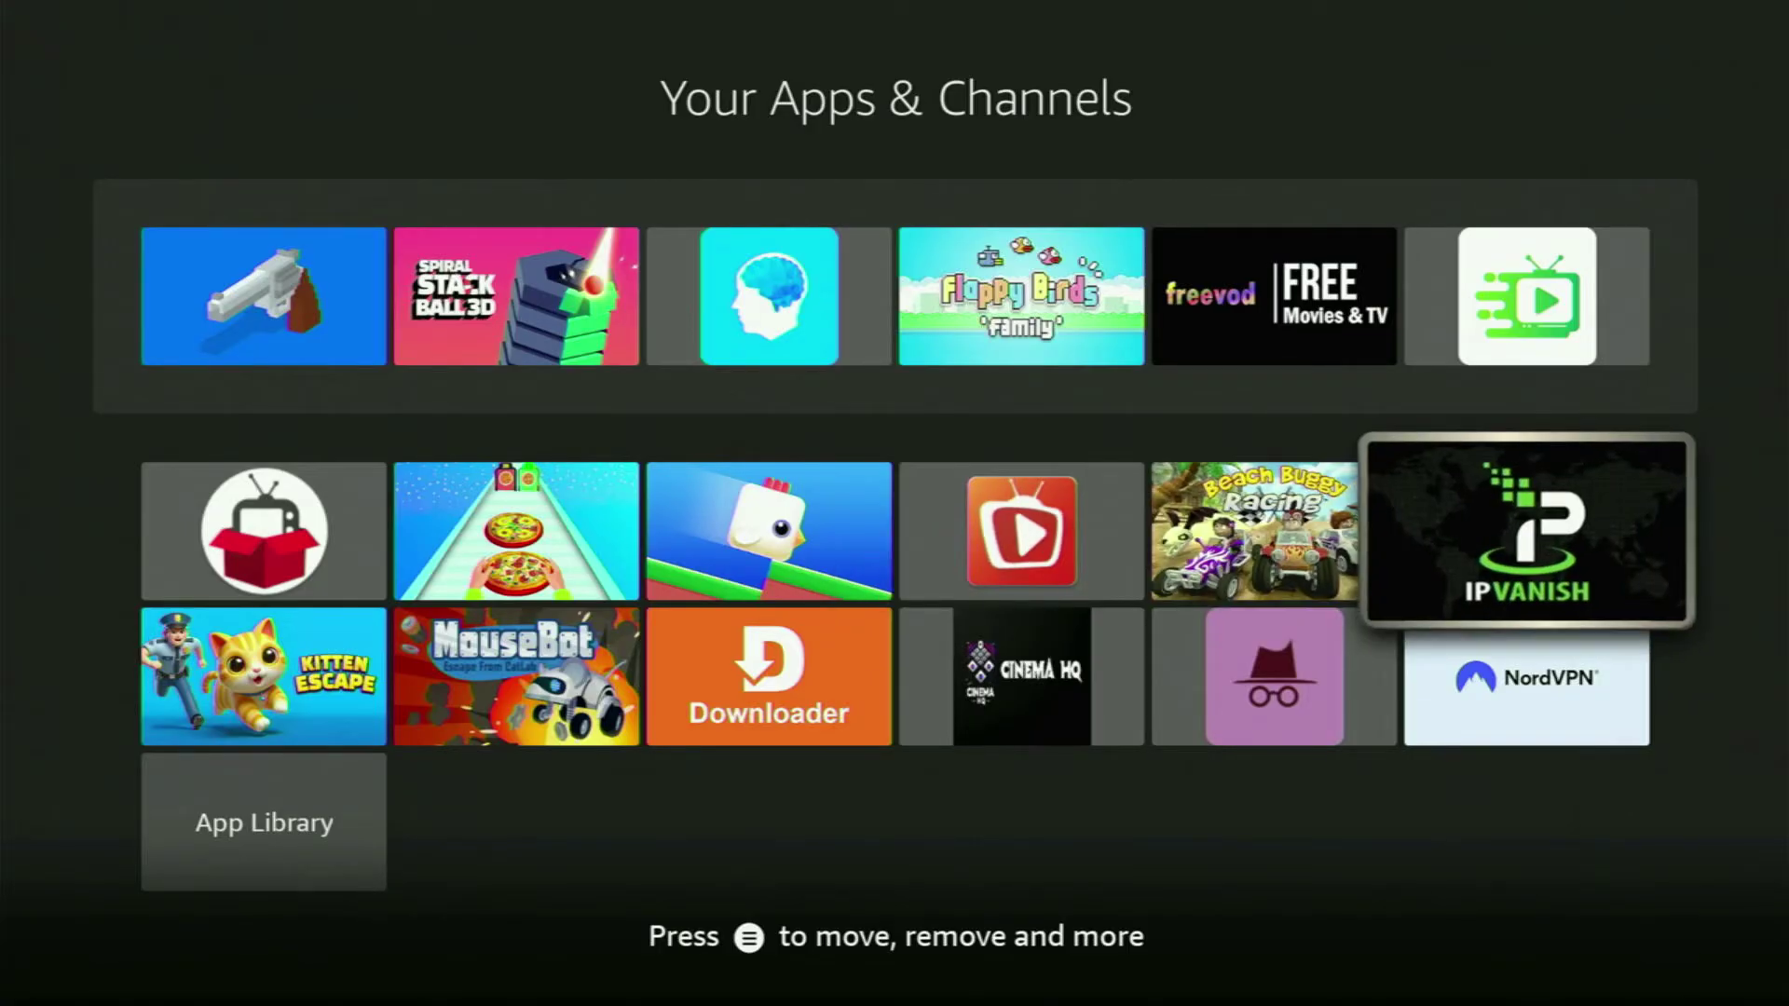
pyautogui.press('Down')
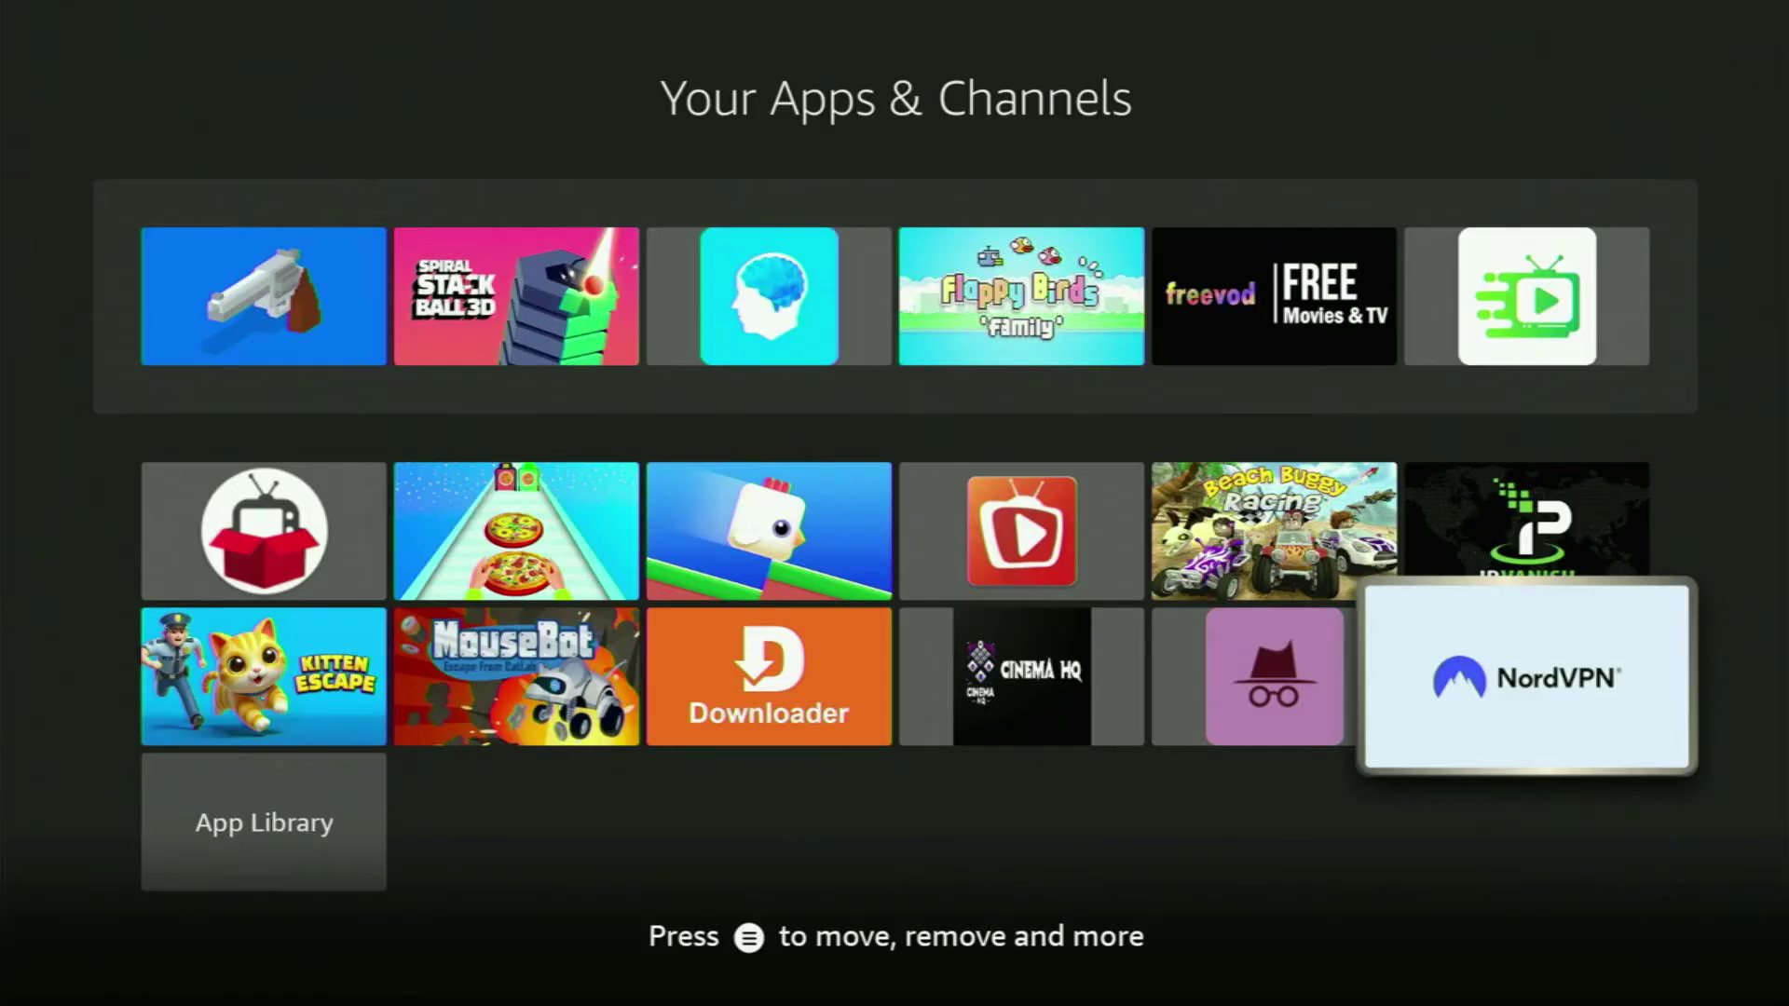
pyautogui.press('Return')
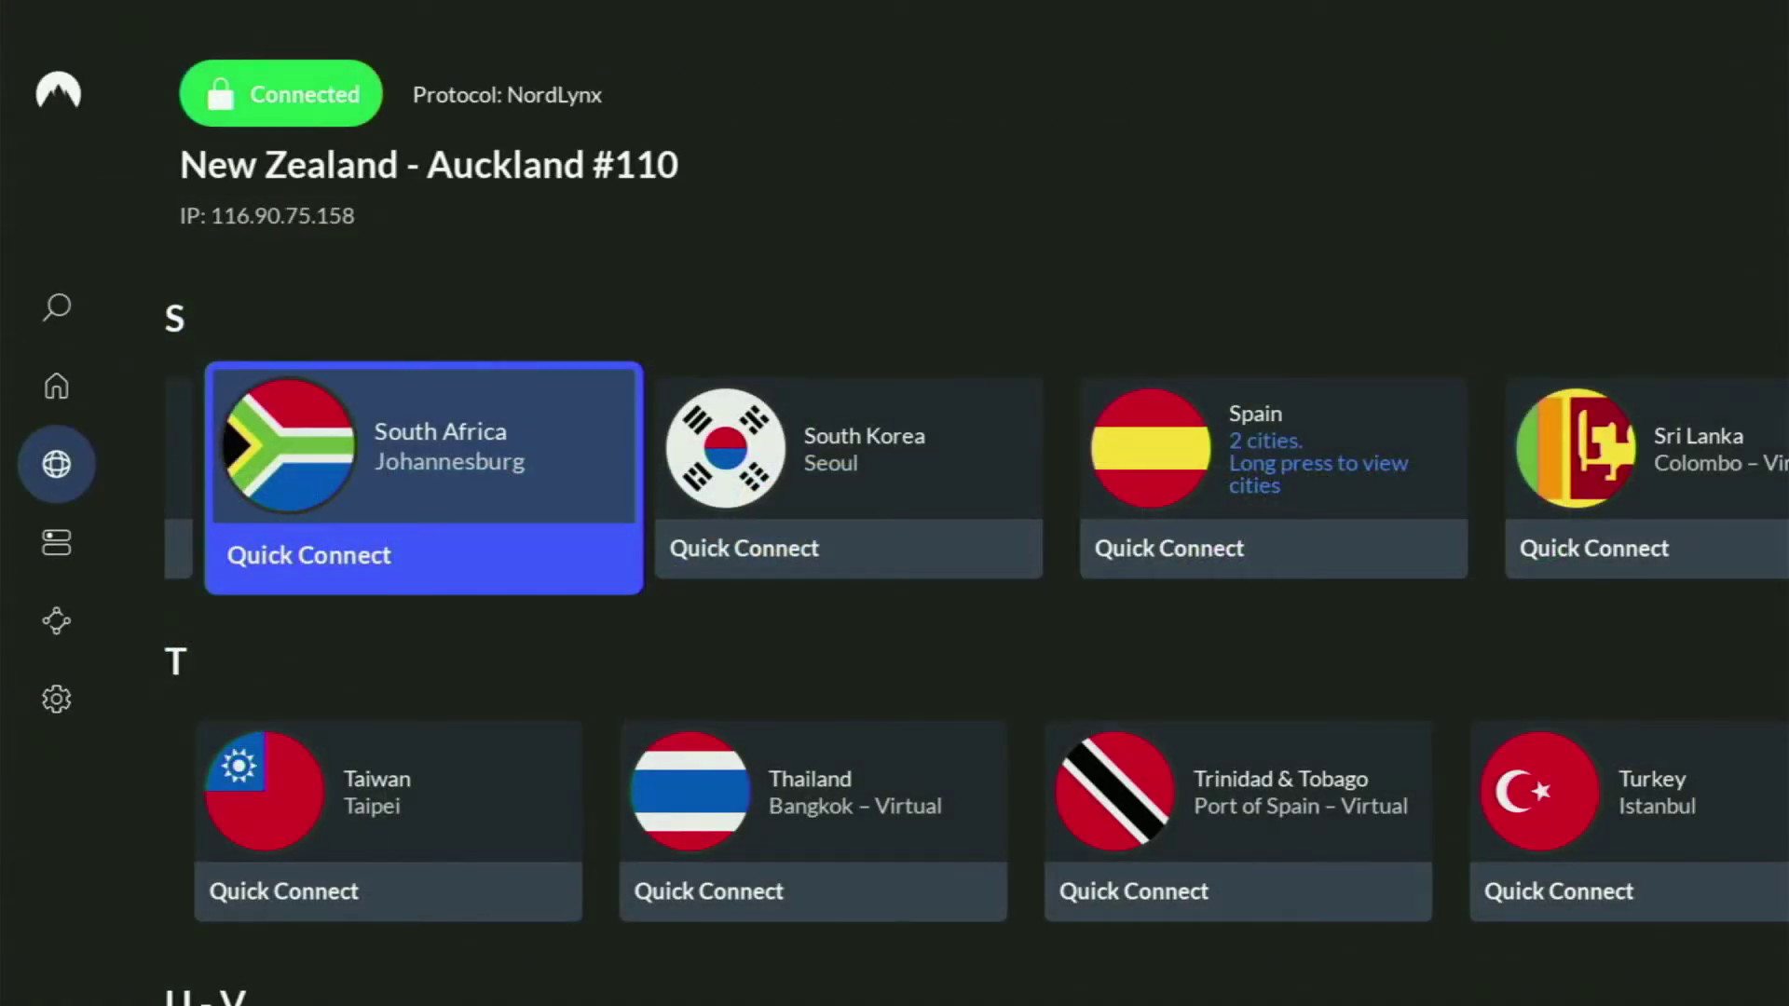
pyautogui.press('Down')
pyautogui.press('Down')
pyautogui.press('Right')
pyautogui.press('Right')
pyautogui.press('Right')
pyautogui.press('Right')
pyautogui.press('Right')
pyautogui.press('Right')
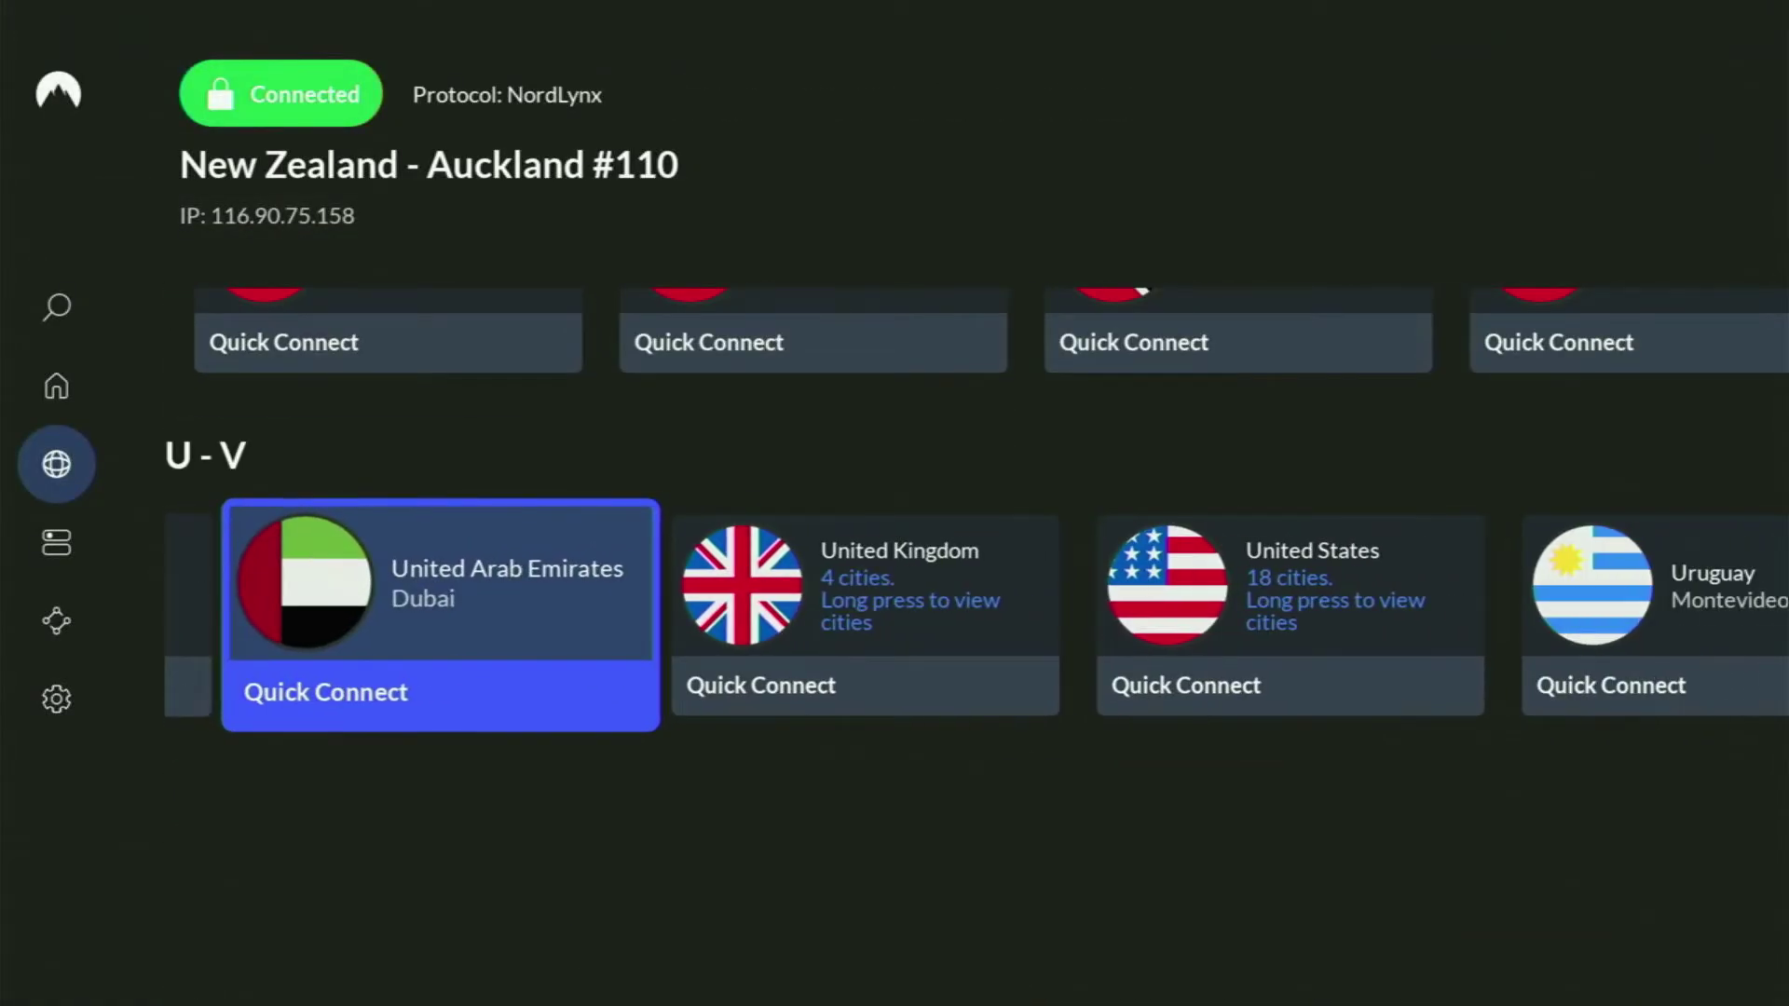
pyautogui.press('Up')
pyautogui.press('Up')
pyautogui.press('Up')
pyautogui.press('Up')
pyautogui.press('Up')
pyautogui.press('Up')
pyautogui.press('Up')
pyautogui.press('Up')
pyautogui.press('Up')
pyautogui.press('Up')
pyautogui.press('Up')
pyautogui.press('Up')
pyautogui.press('Up')
pyautogui.press('Up')
pyautogui.press('Up')
pyautogui.press('Up')
pyautogui.press('Up')
pyautogui.press('Up')
pyautogui.press('Up')
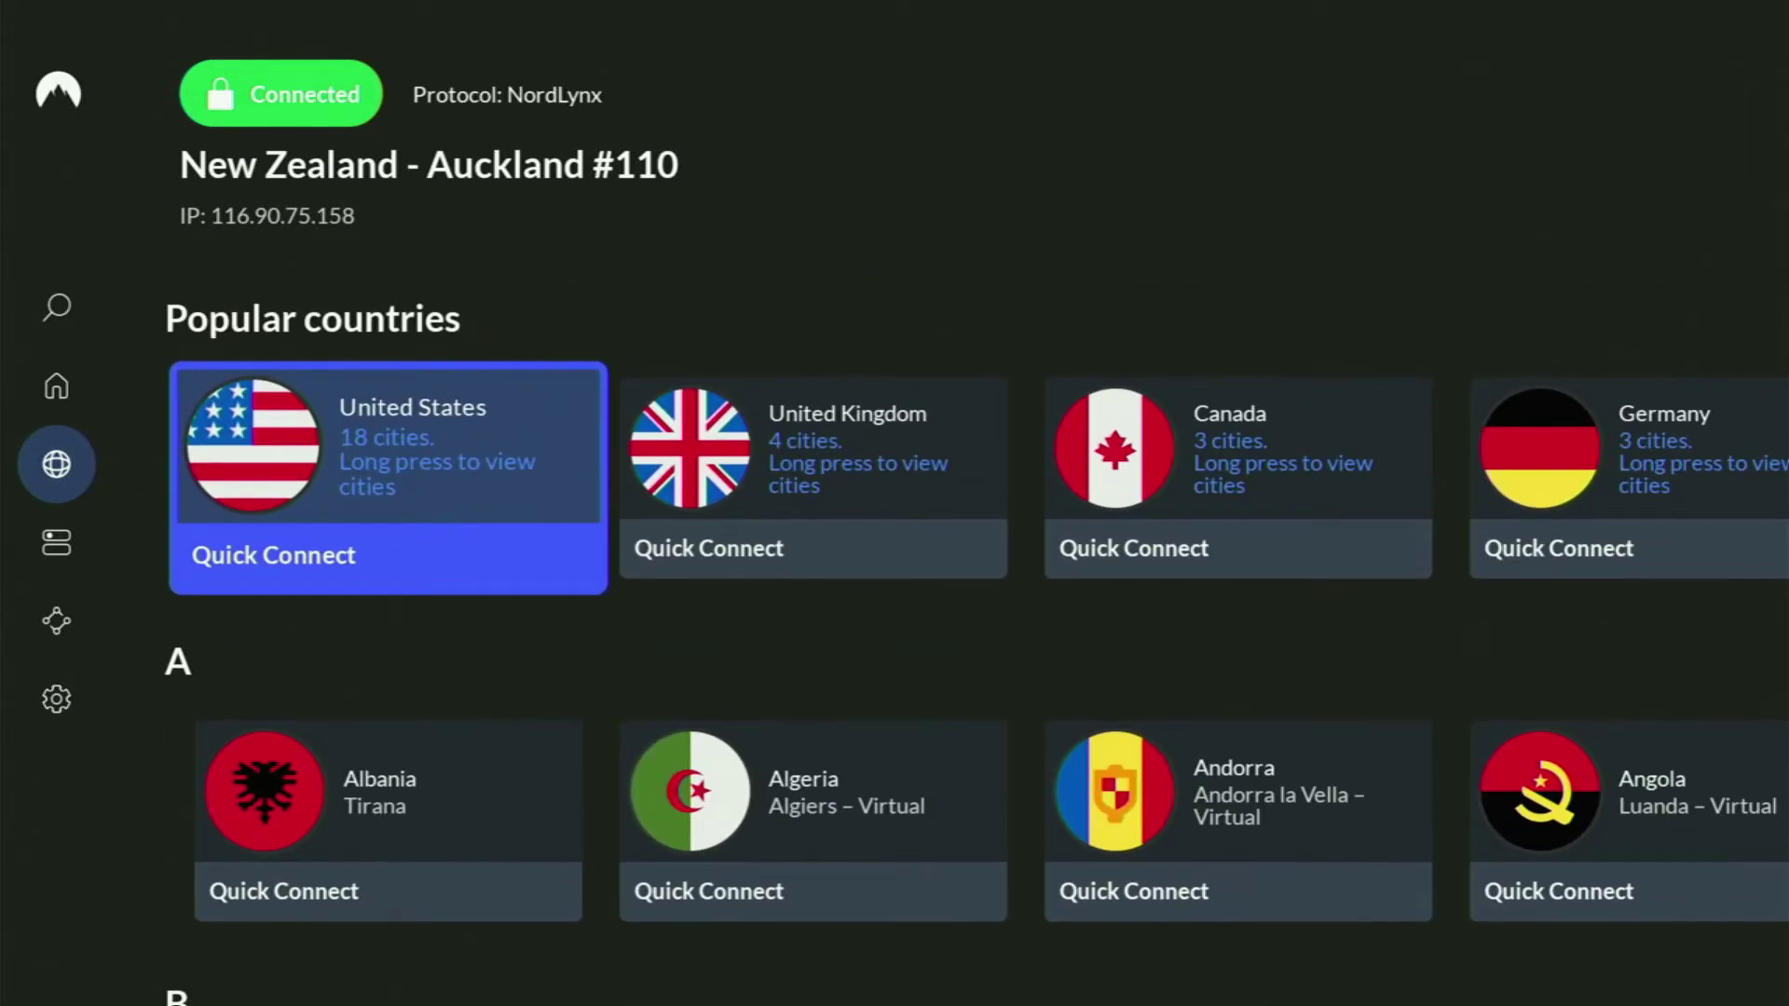
pyautogui.press('Right')
pyautogui.press('Right')
pyautogui.press('Right')
pyautogui.press('Right')
pyautogui.press('Down')
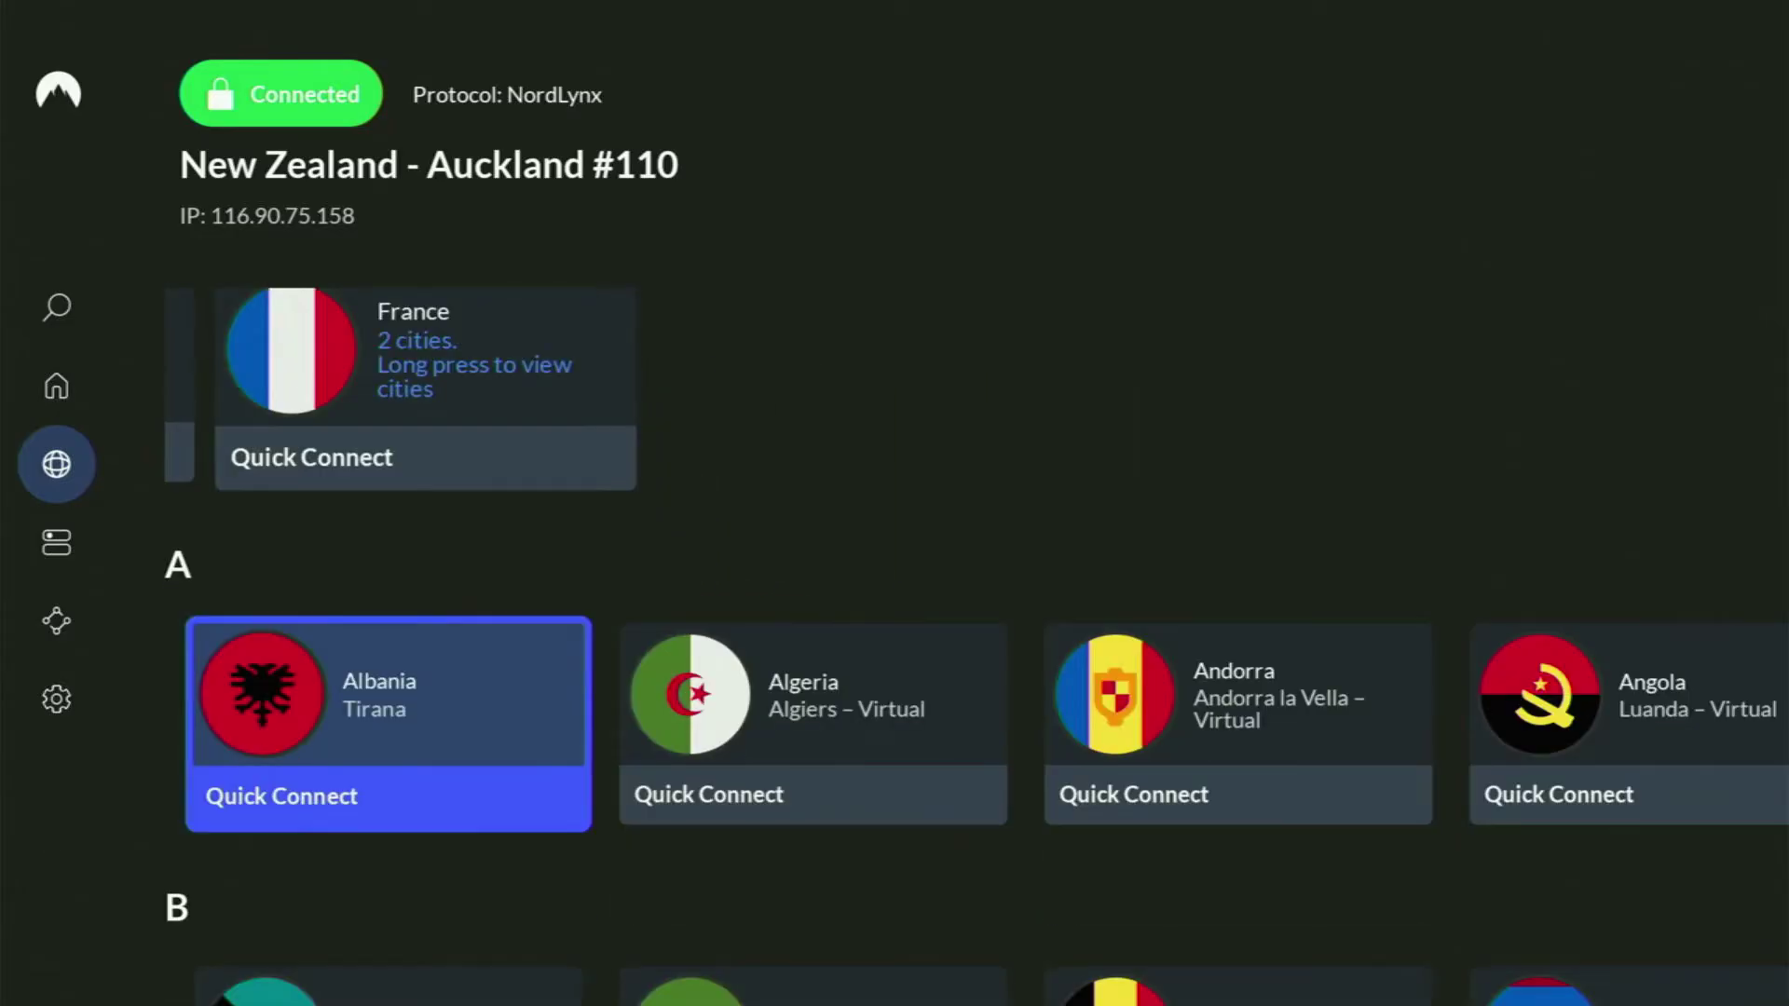
pyautogui.press('Right')
pyautogui.press('Right')
pyautogui.press('Right')
pyautogui.press('Right')
pyautogui.press('Right')
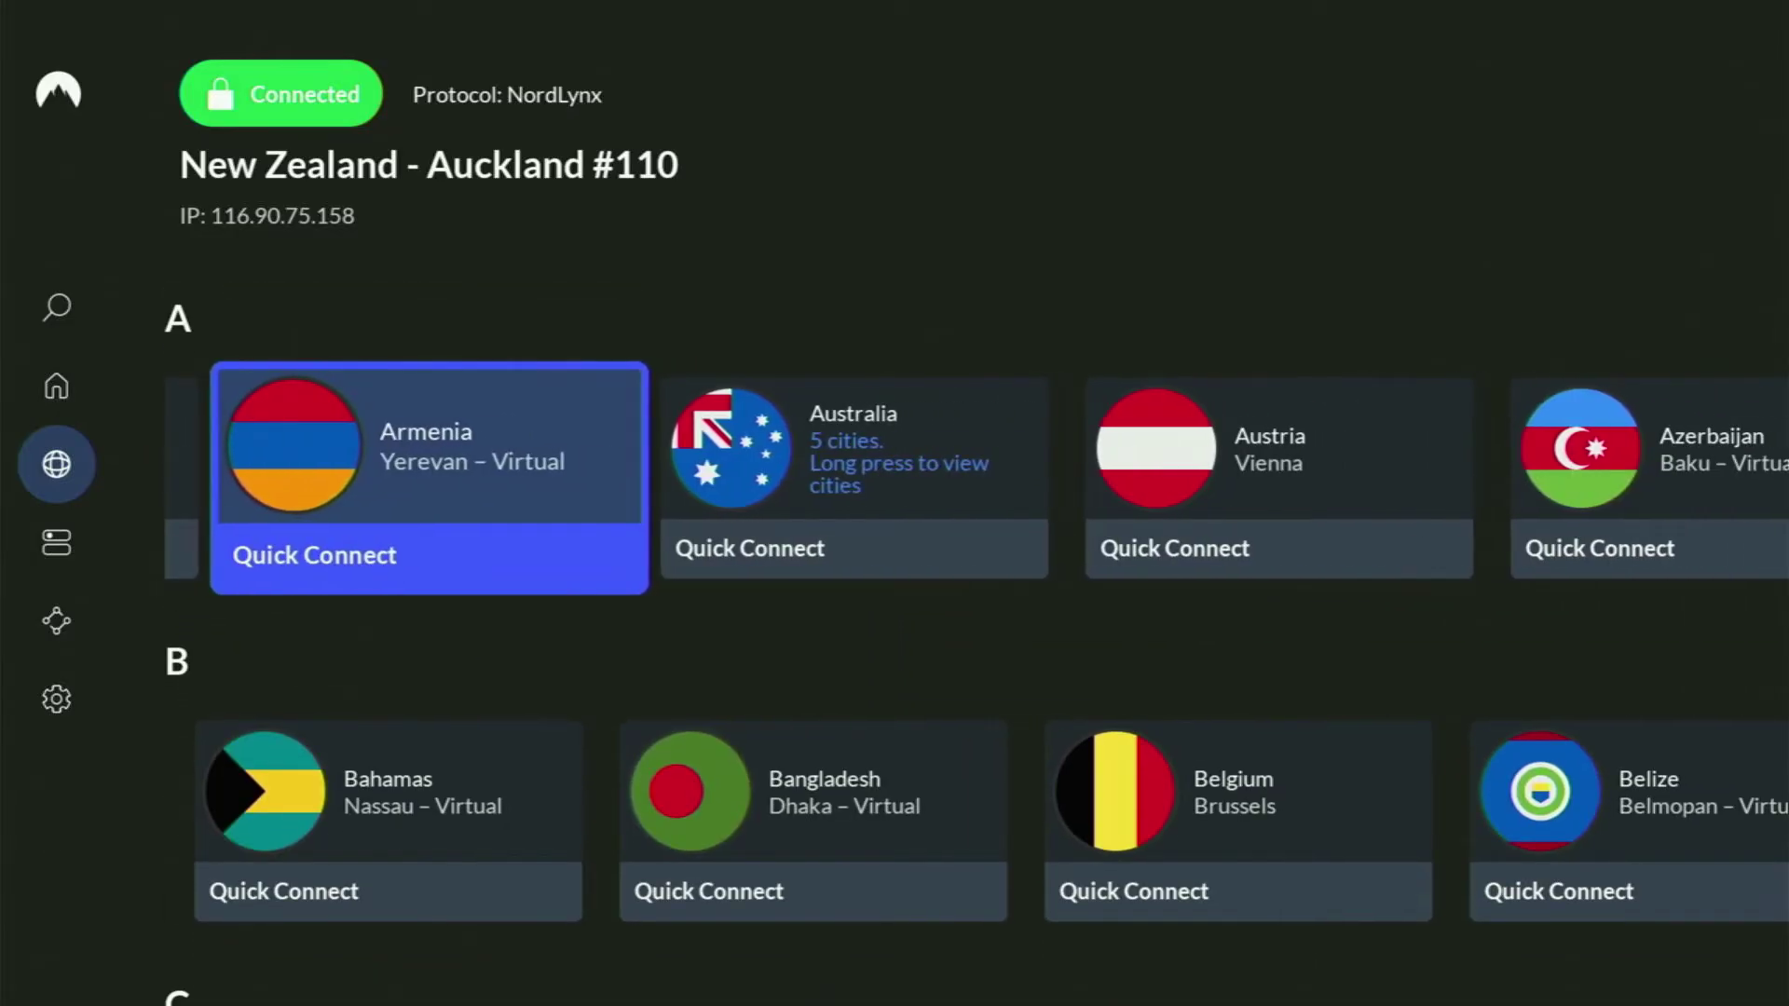
pyautogui.press('Left')
pyautogui.press('Left')
pyautogui.press('Left')
pyautogui.press('Left')
pyautogui.press('Left')
pyautogui.press('Left')
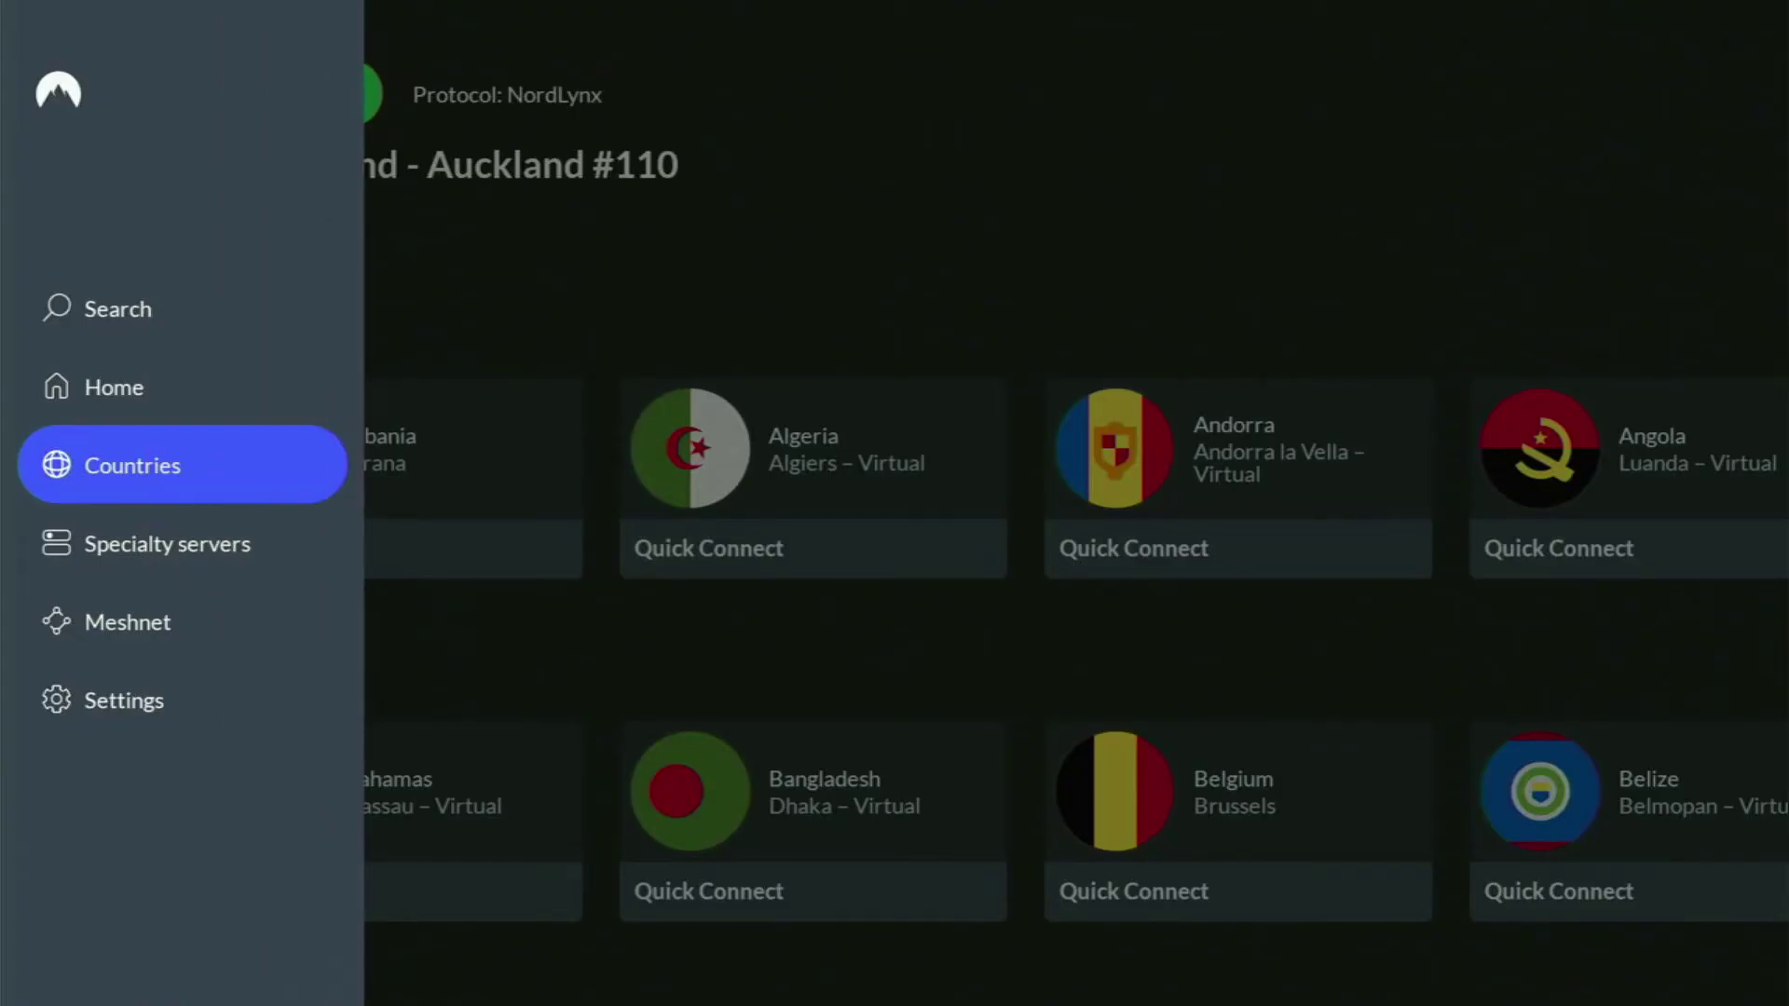
pyautogui.press('Up')
pyautogui.press('Right')
pyautogui.press('Left')
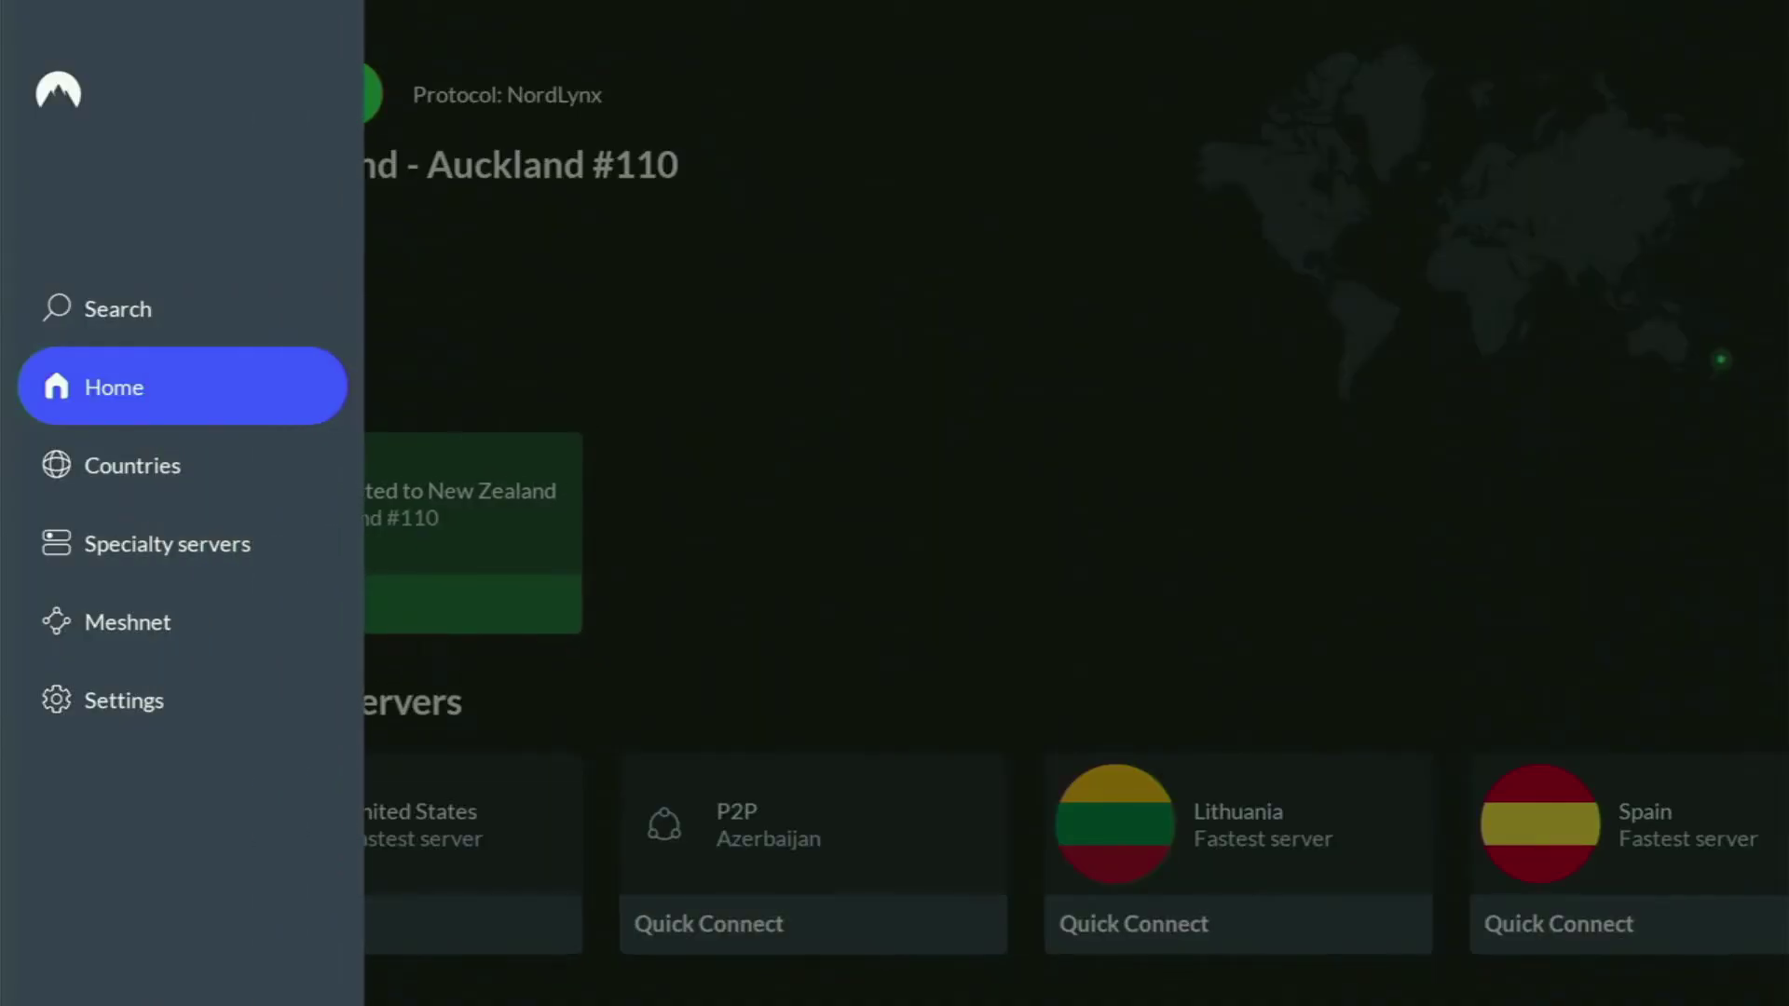
pyautogui.press('Right')
pyautogui.press('Down')
pyautogui.press('Right')
pyautogui.press('Right')
pyautogui.press('Right')
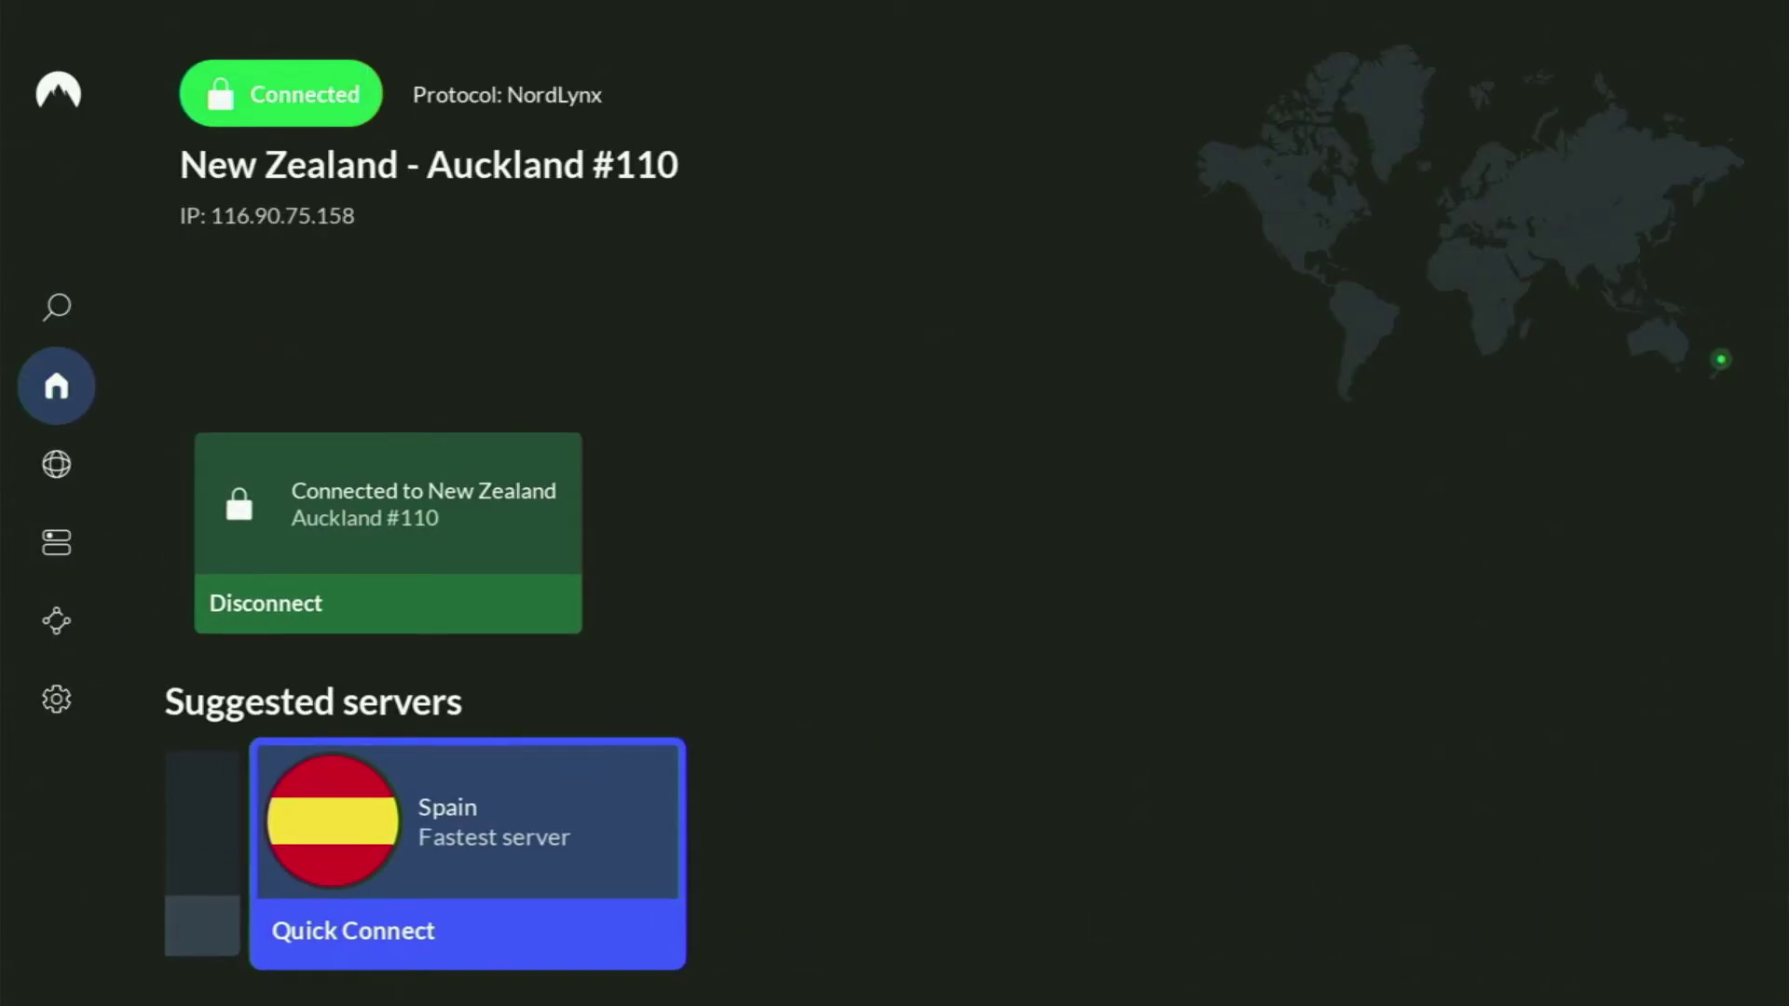
pyautogui.press('Up')
pyautogui.press('Left')
pyautogui.press('Down')
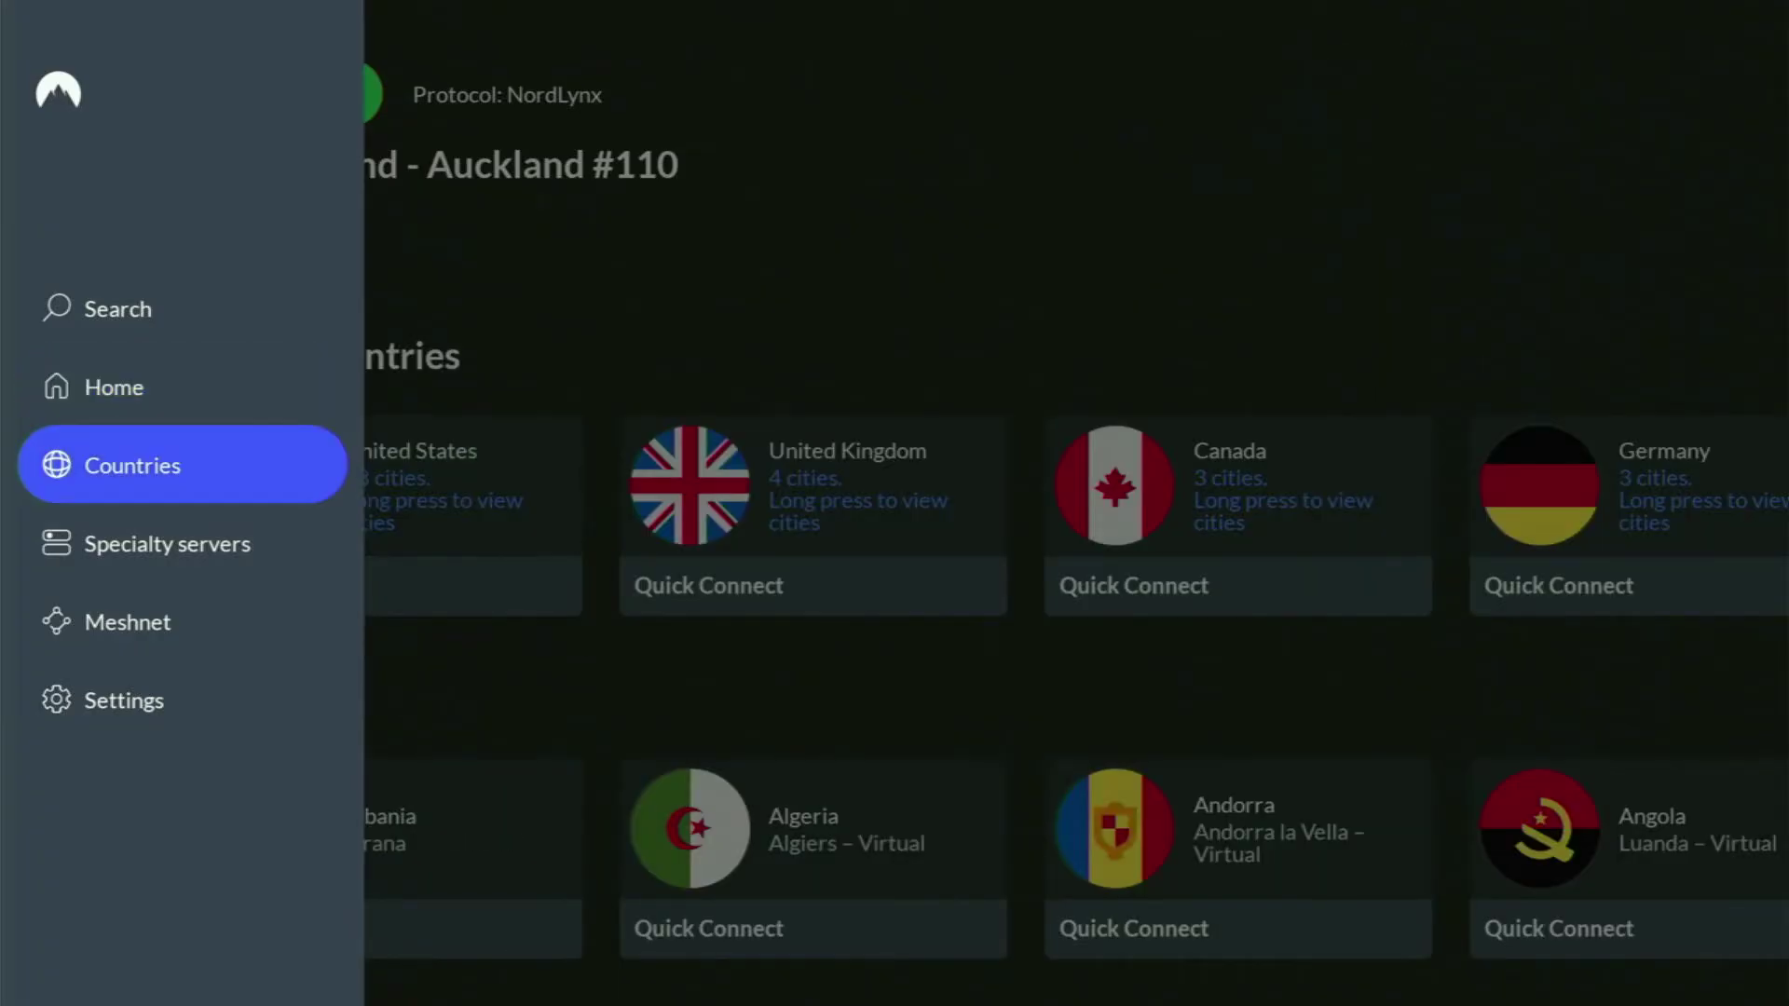
# - Connect NordVPN to the Belgium Brussels P2P server, then browse the Obfuscated and Double VPN servers
pyautogui.press('Down')
pyautogui.press('Right')
pyautogui.press('Right')
pyautogui.press('Right')
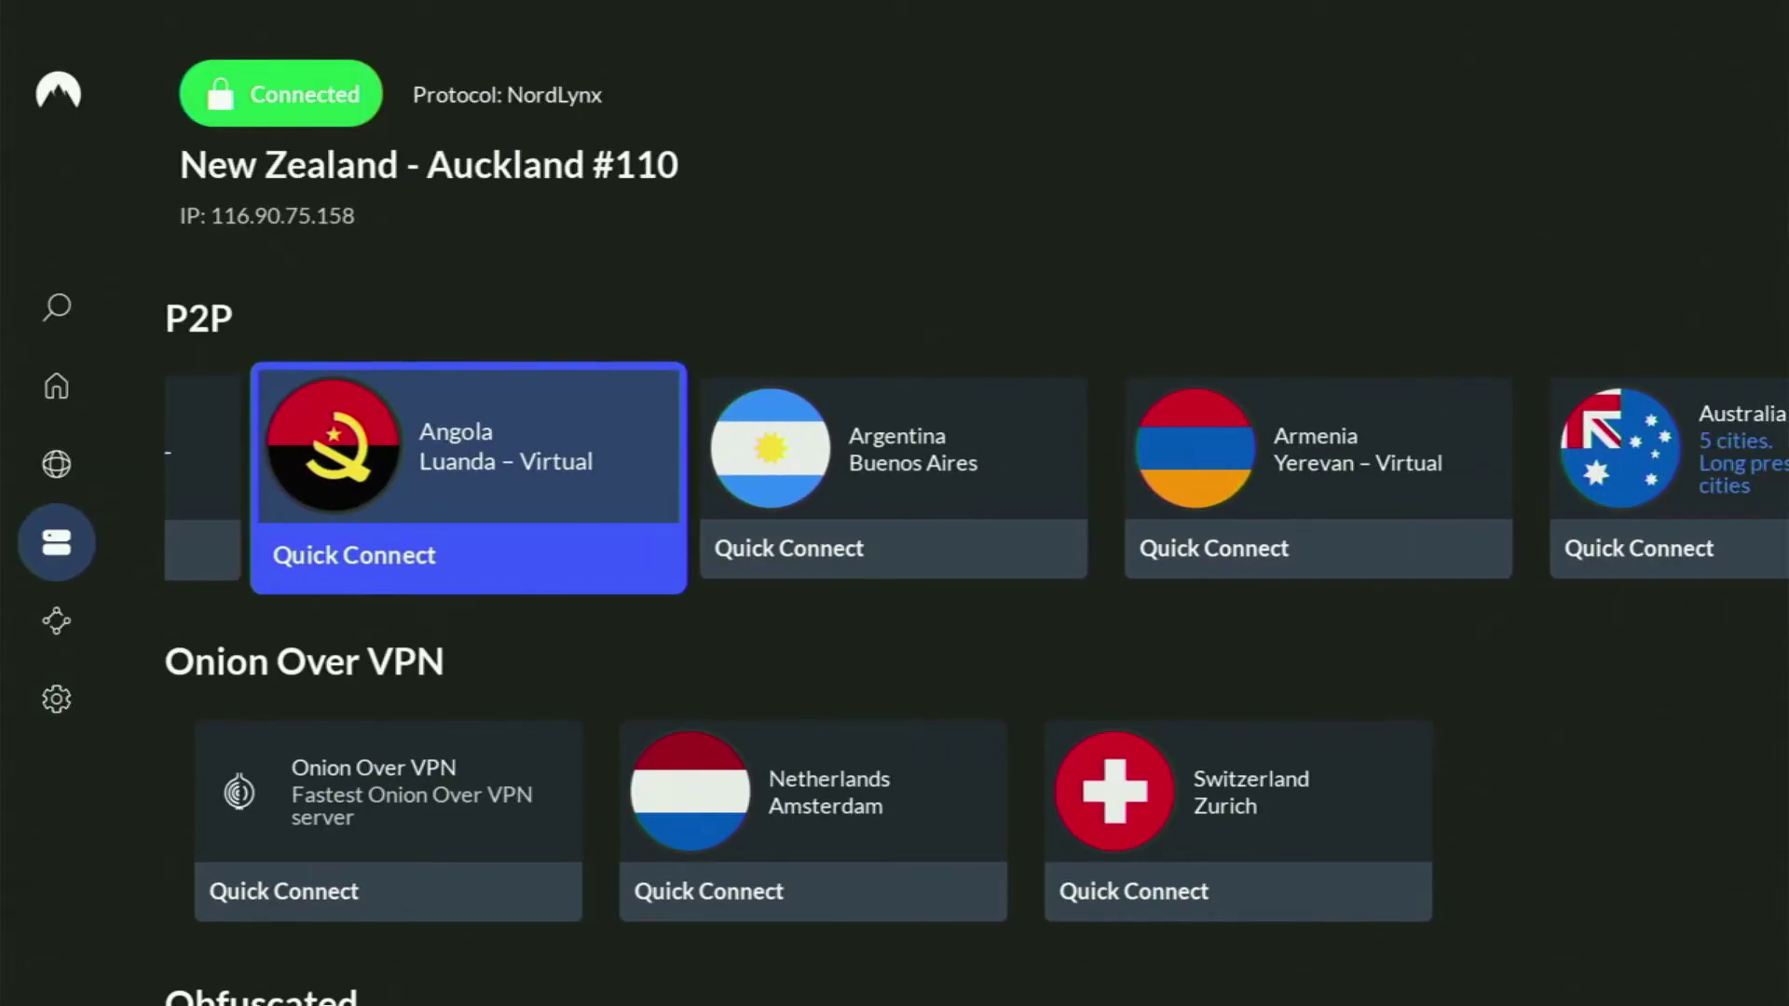
pyautogui.press('Right')
pyautogui.press('Right')
pyautogui.press('Right')
pyautogui.press('Right')
pyautogui.press('Right')
pyautogui.press('Right')
pyautogui.press('Right')
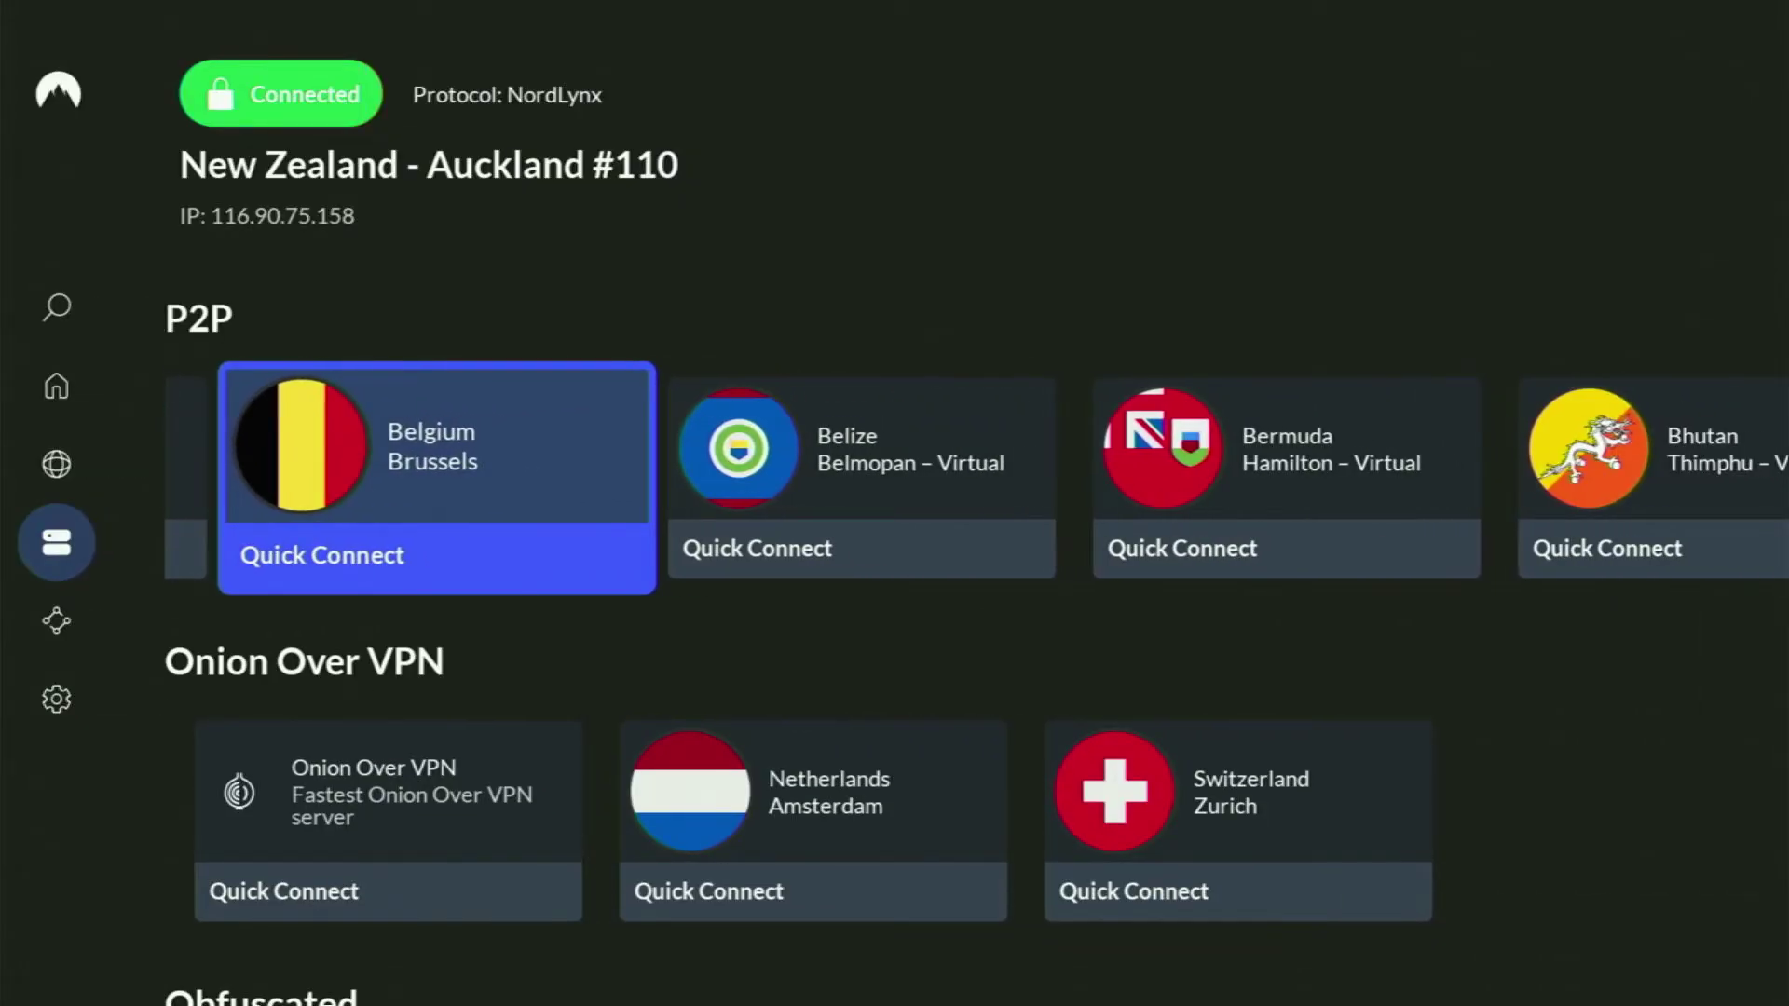
pyautogui.press('Return')
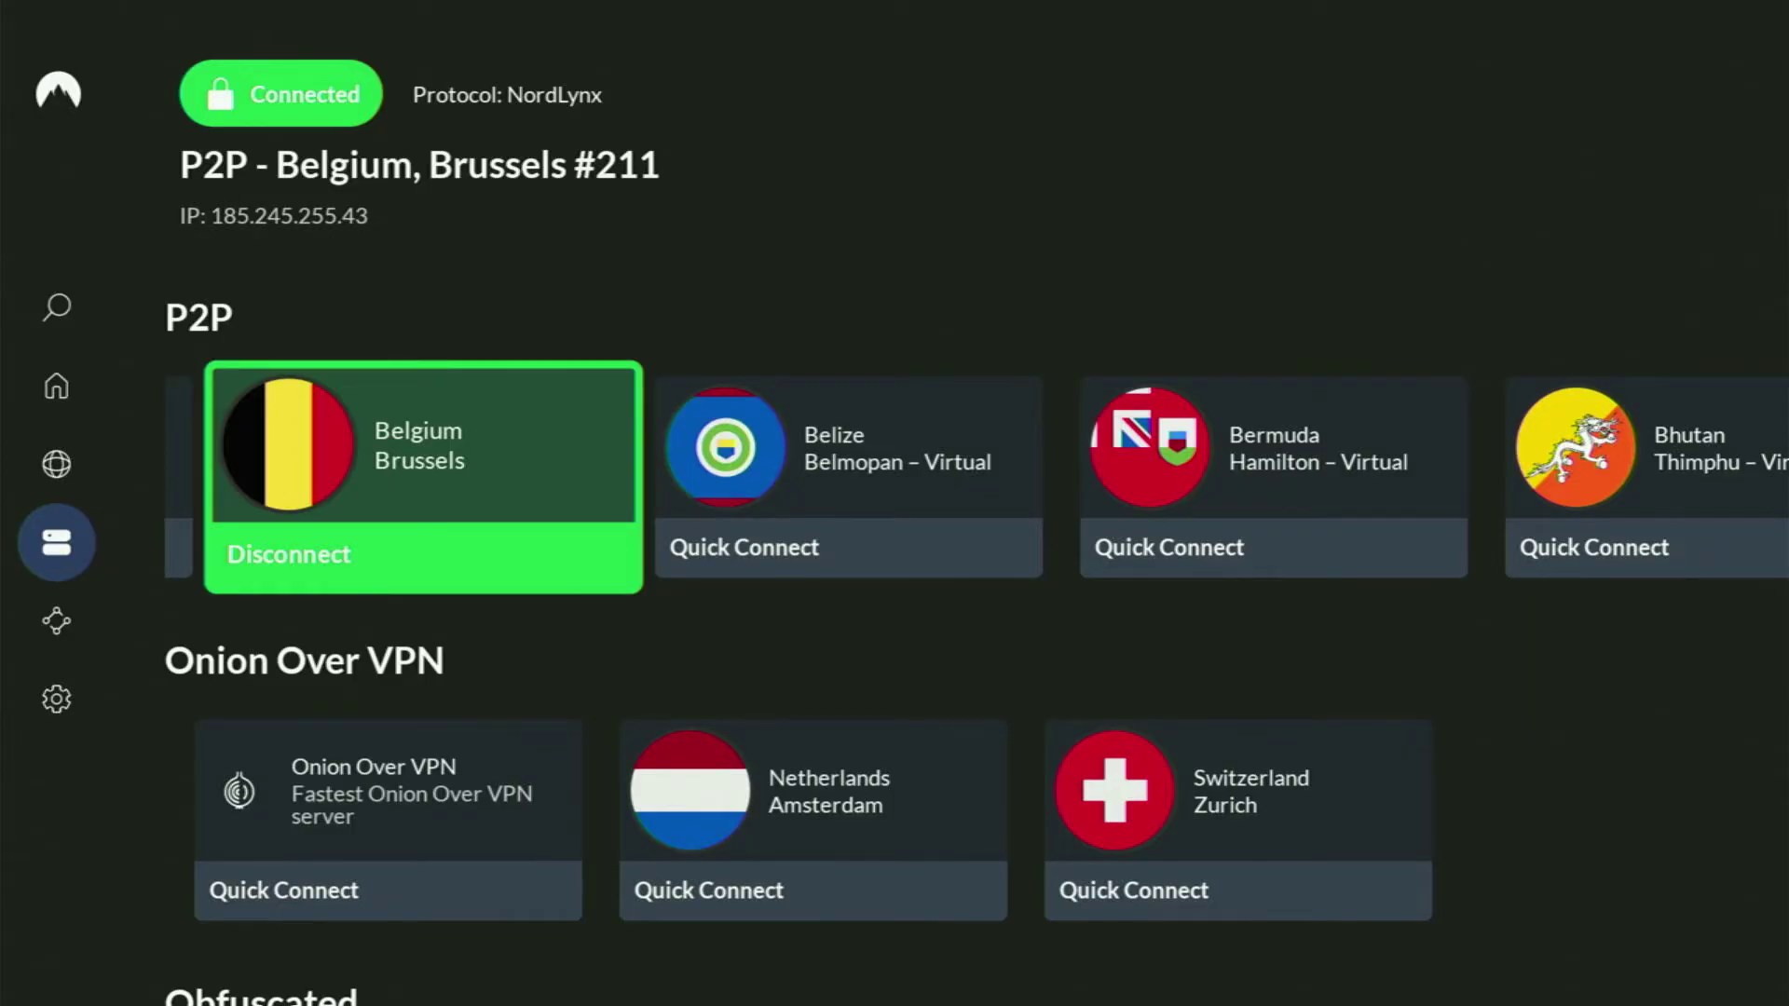
pyautogui.press('Down')
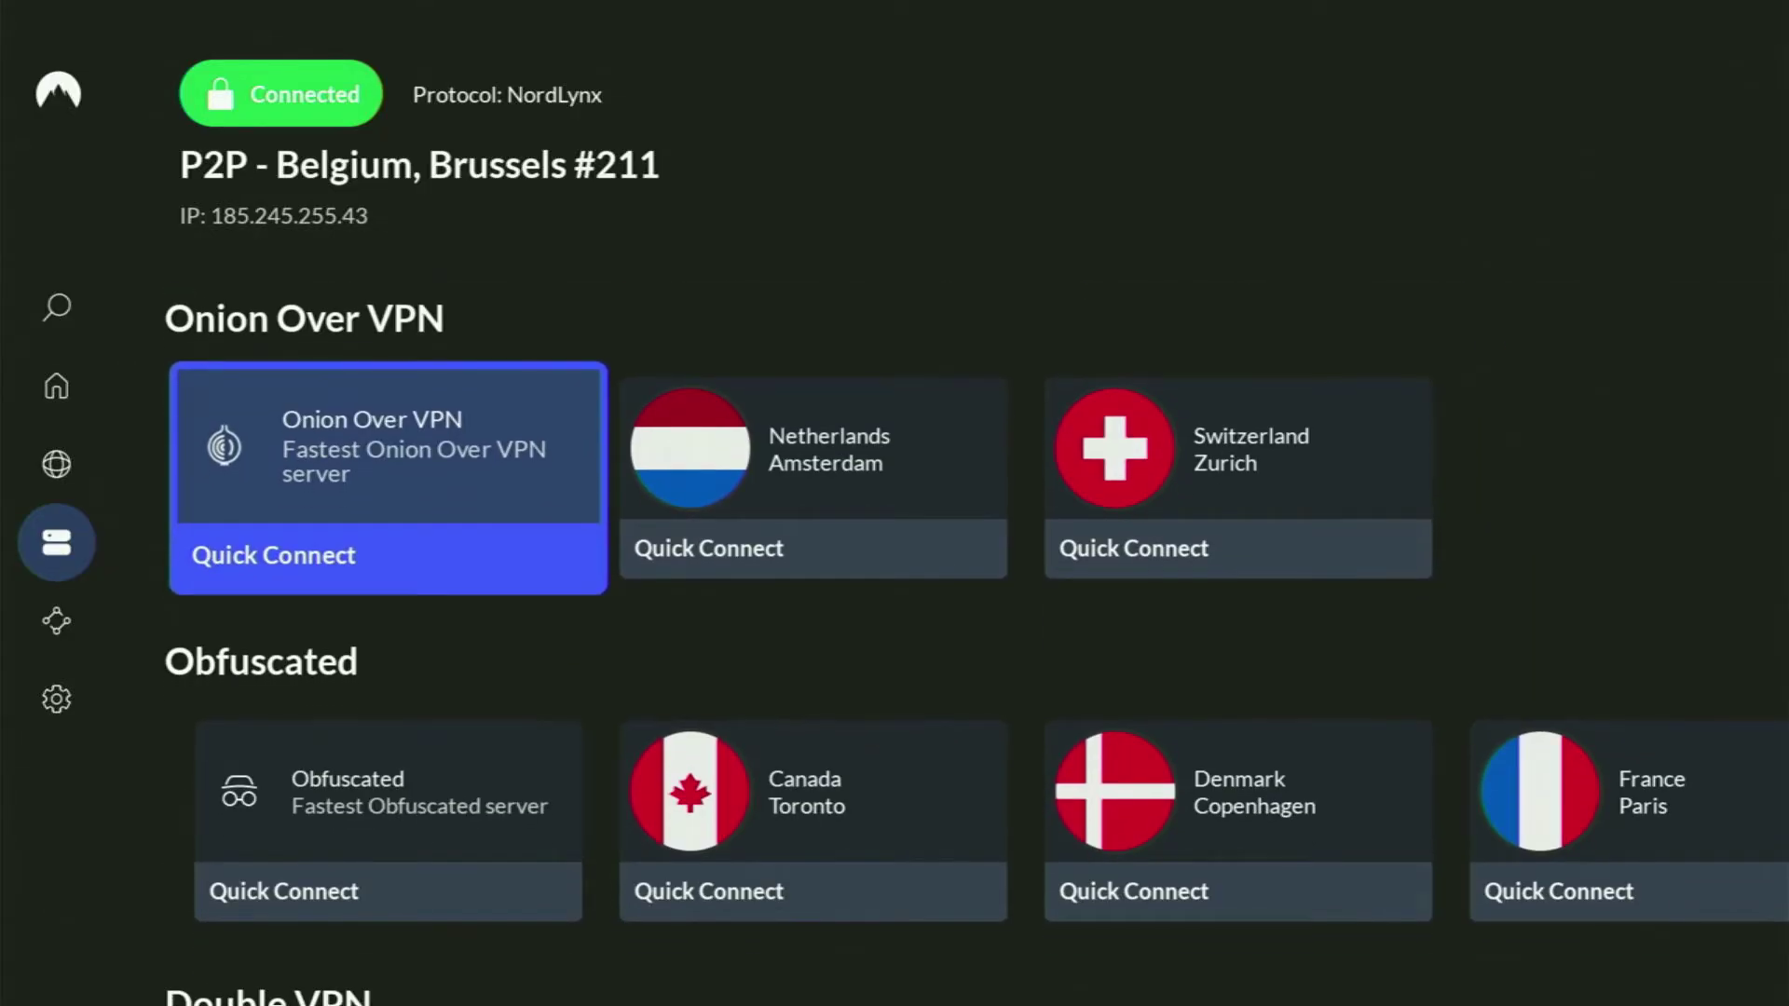
pyautogui.press('Down')
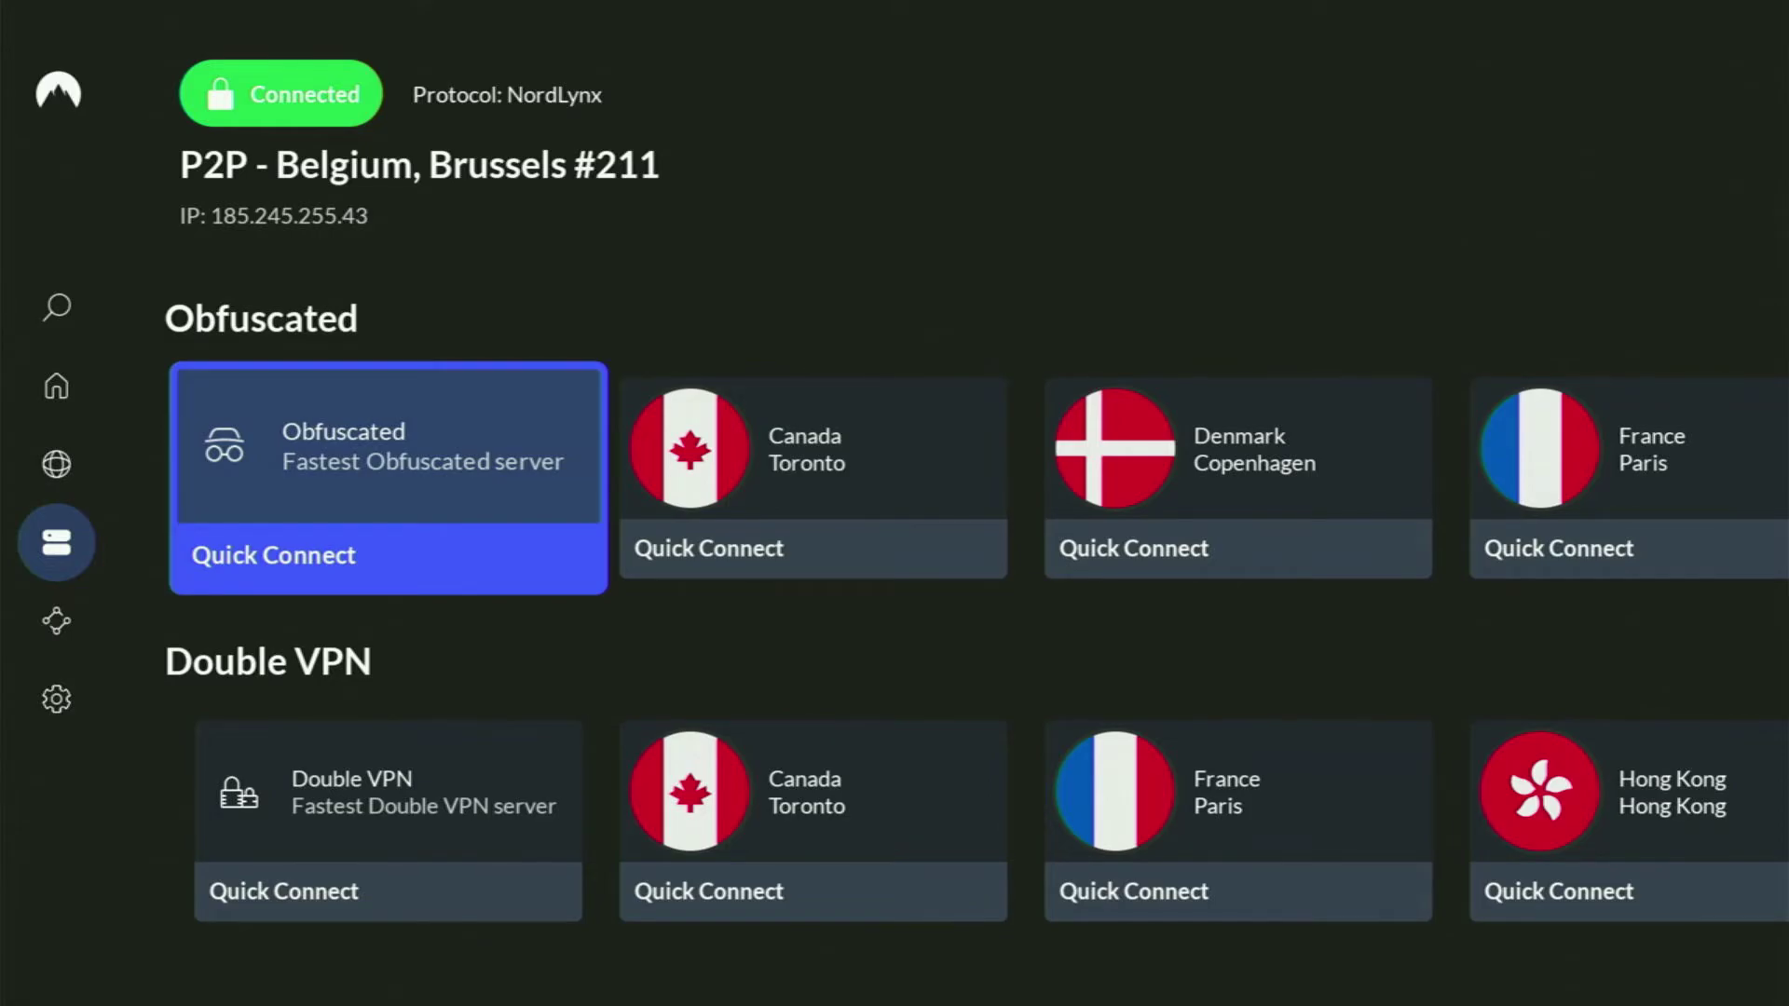
pyautogui.press('Right')
pyautogui.press('Right')
pyautogui.press('Right')
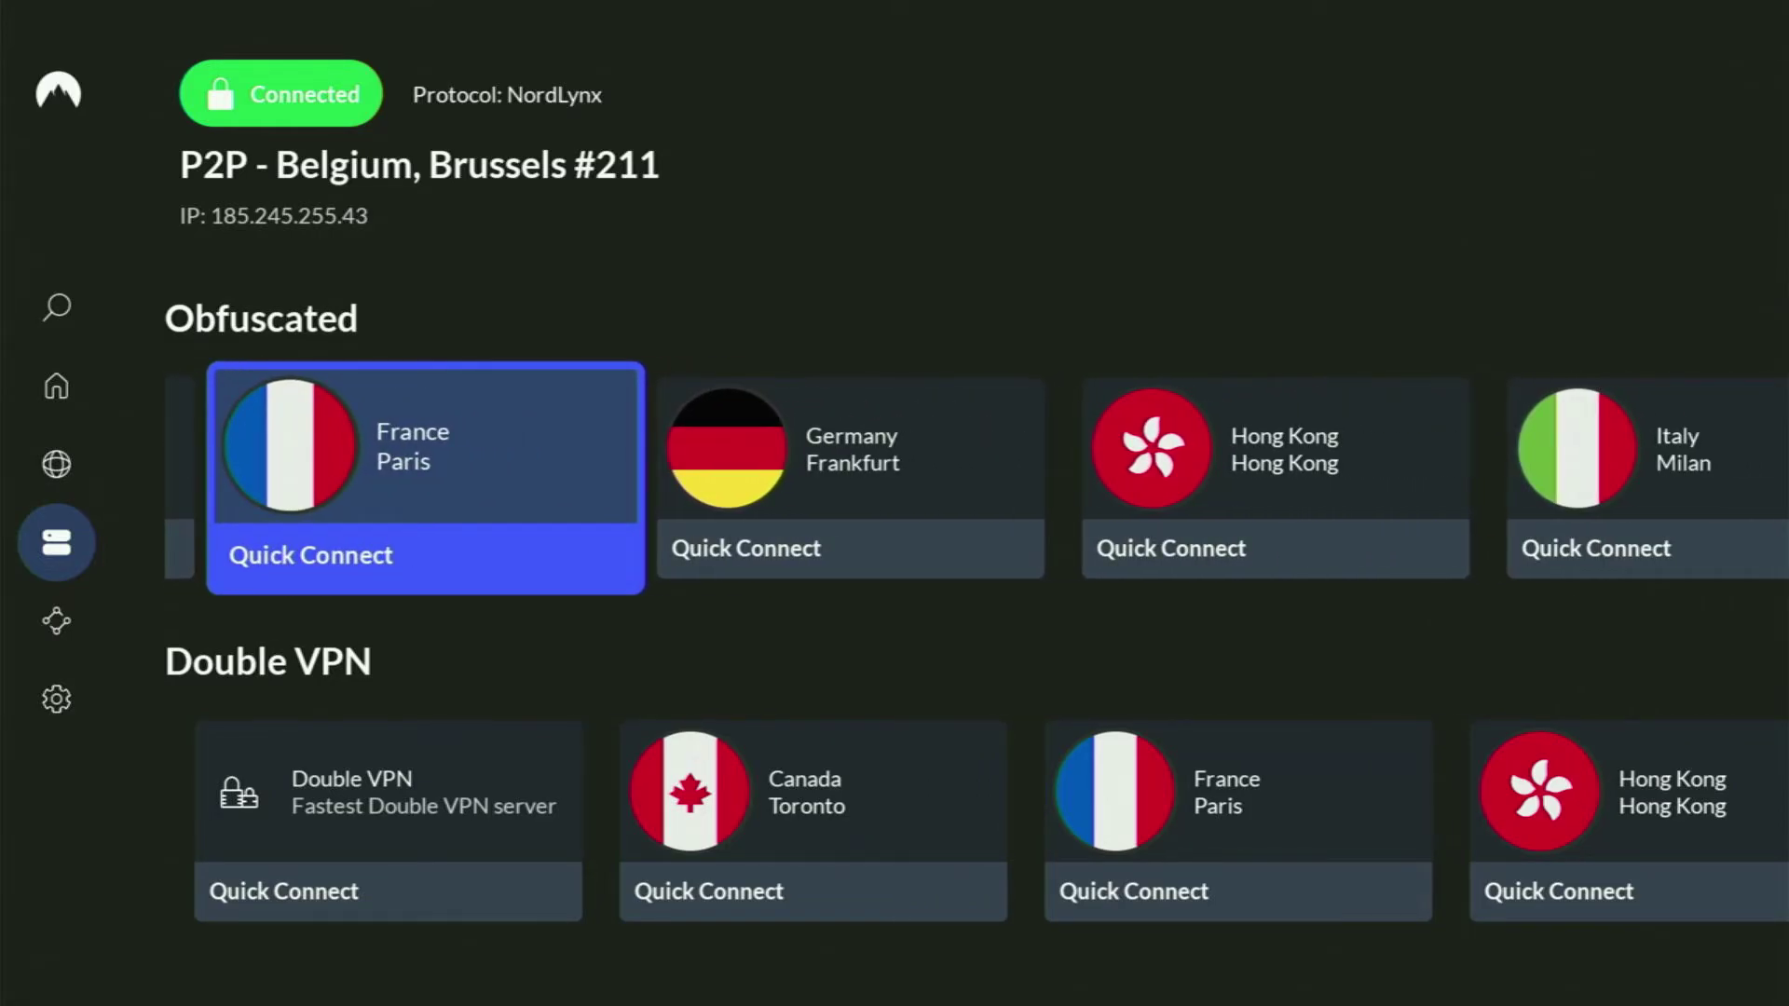
pyautogui.press('Down')
pyautogui.press('Right')
pyautogui.press('Right')
pyautogui.press('Right')
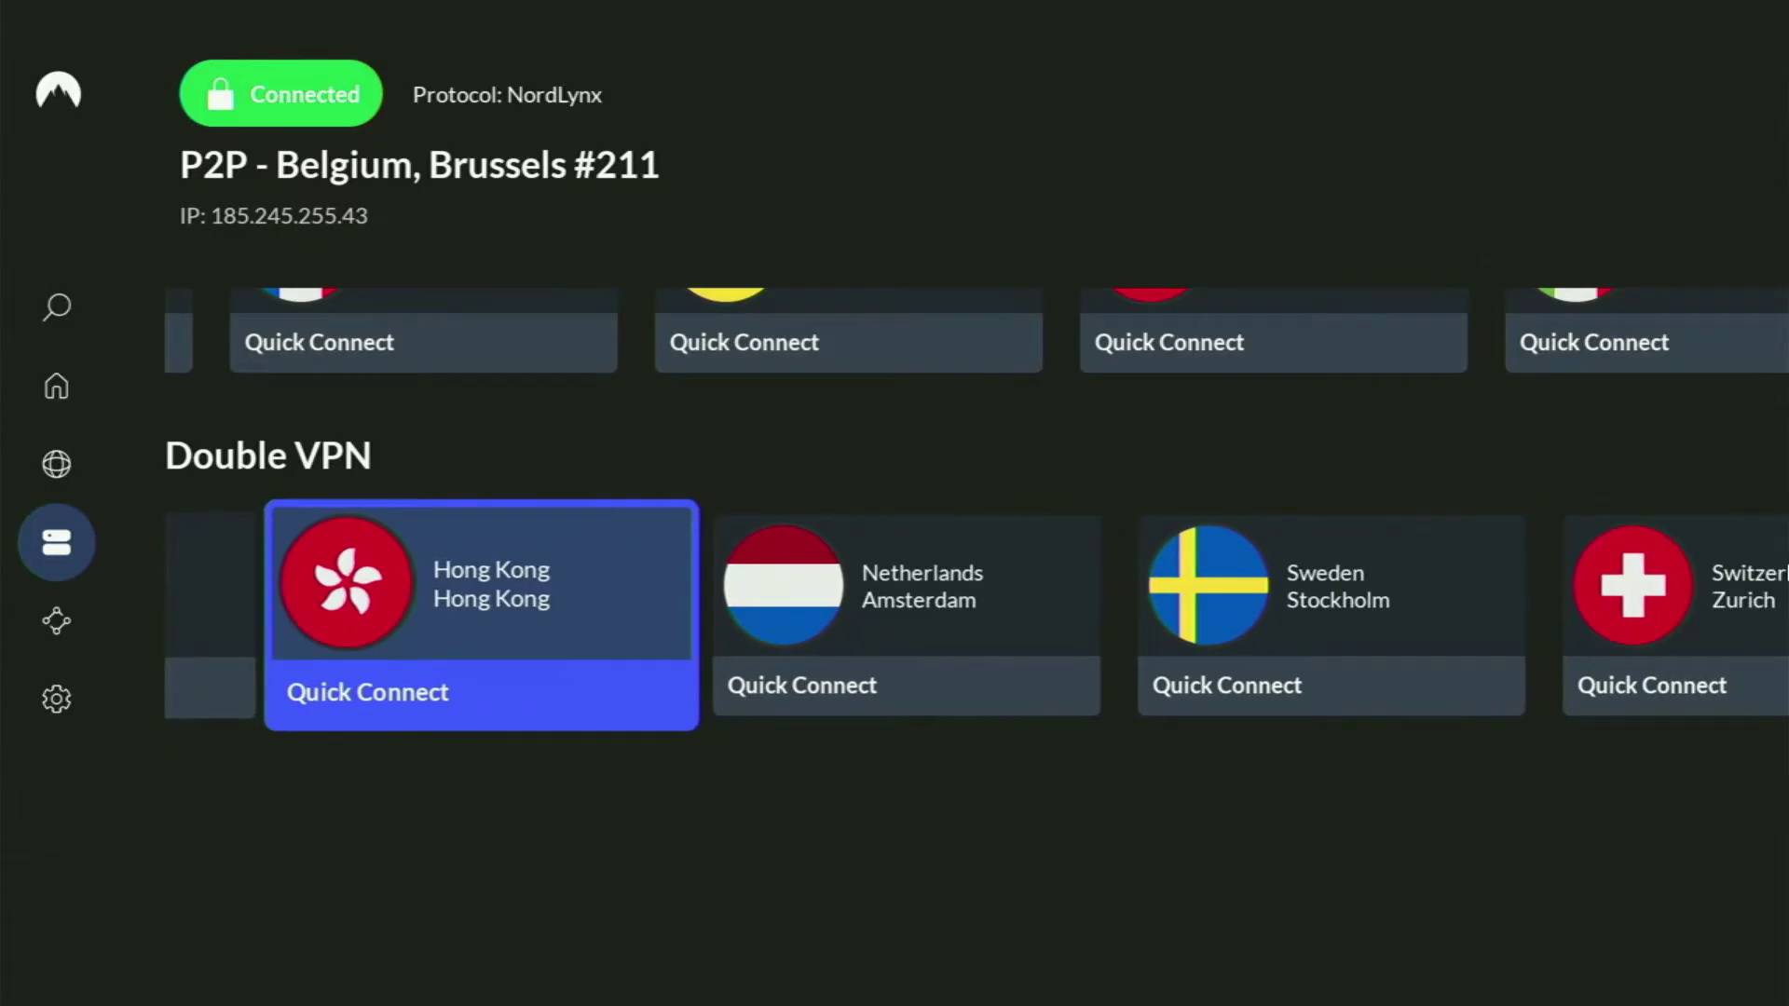
pyautogui.press('Right')
pyautogui.press('Right')
pyautogui.press('Right')
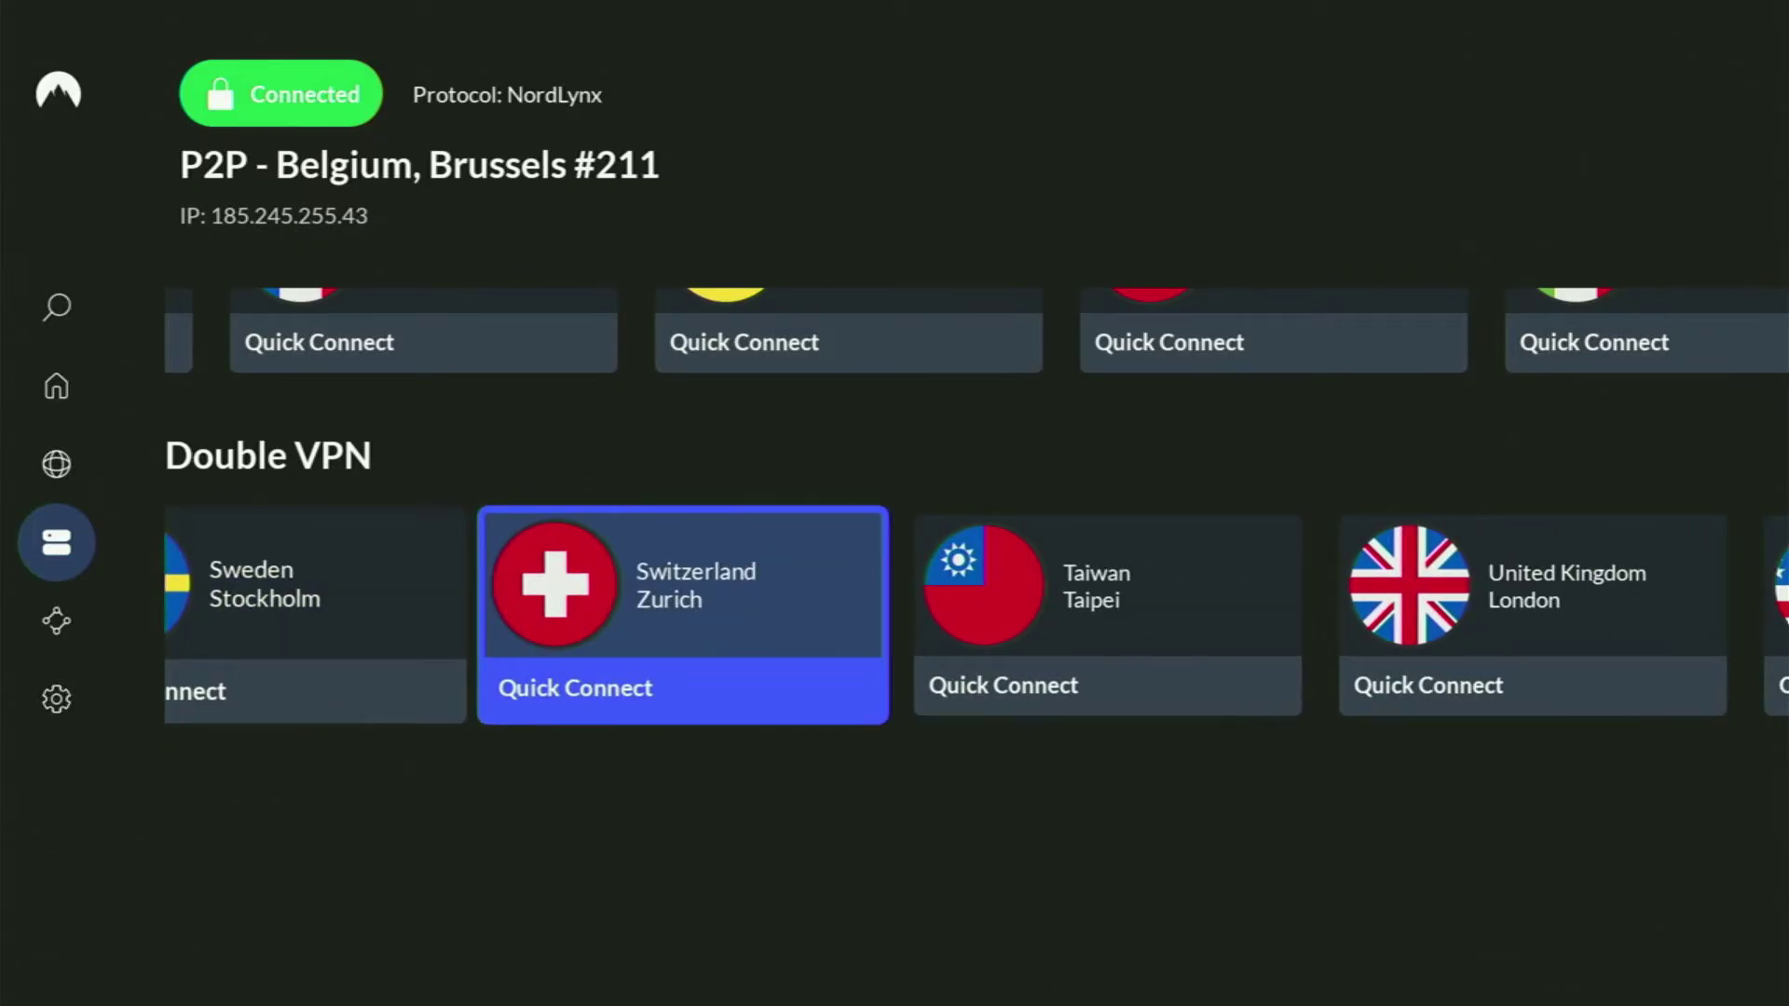
pyautogui.press('Right')
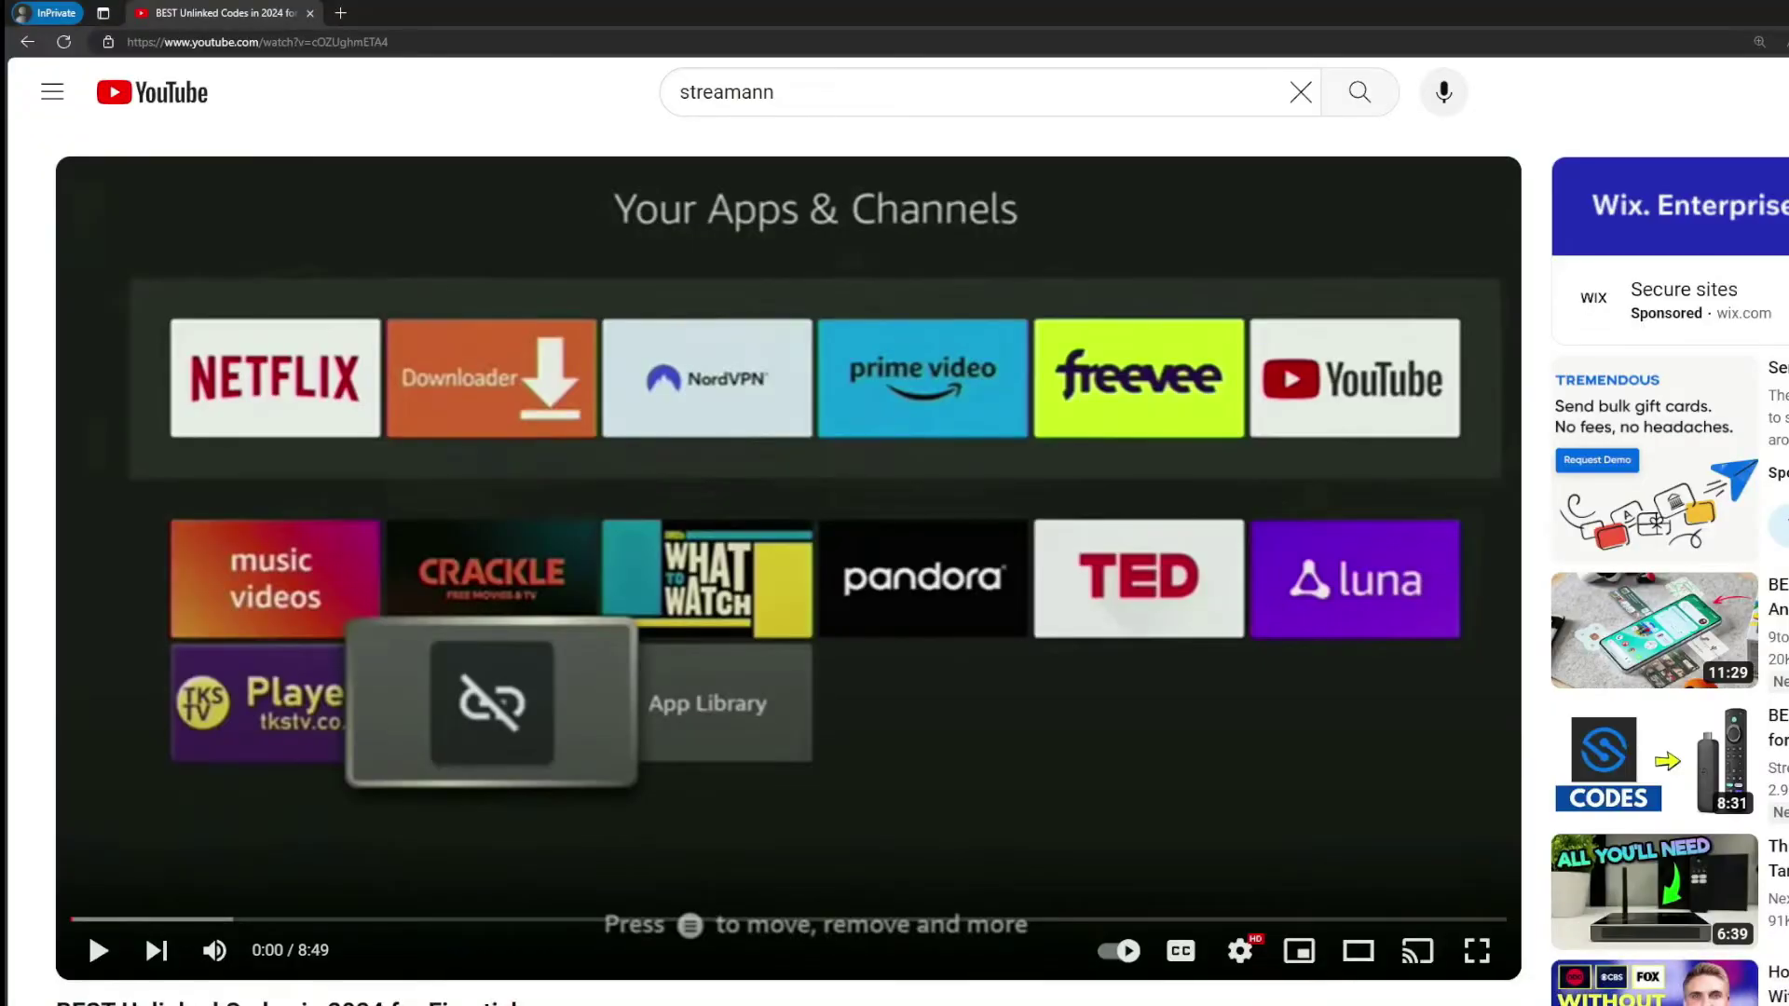
# - Scroll the YouTube video page and expand the description to reach the pinned comment's topvpnoffer.com link
pyautogui.scroll(-7, 594, 657)
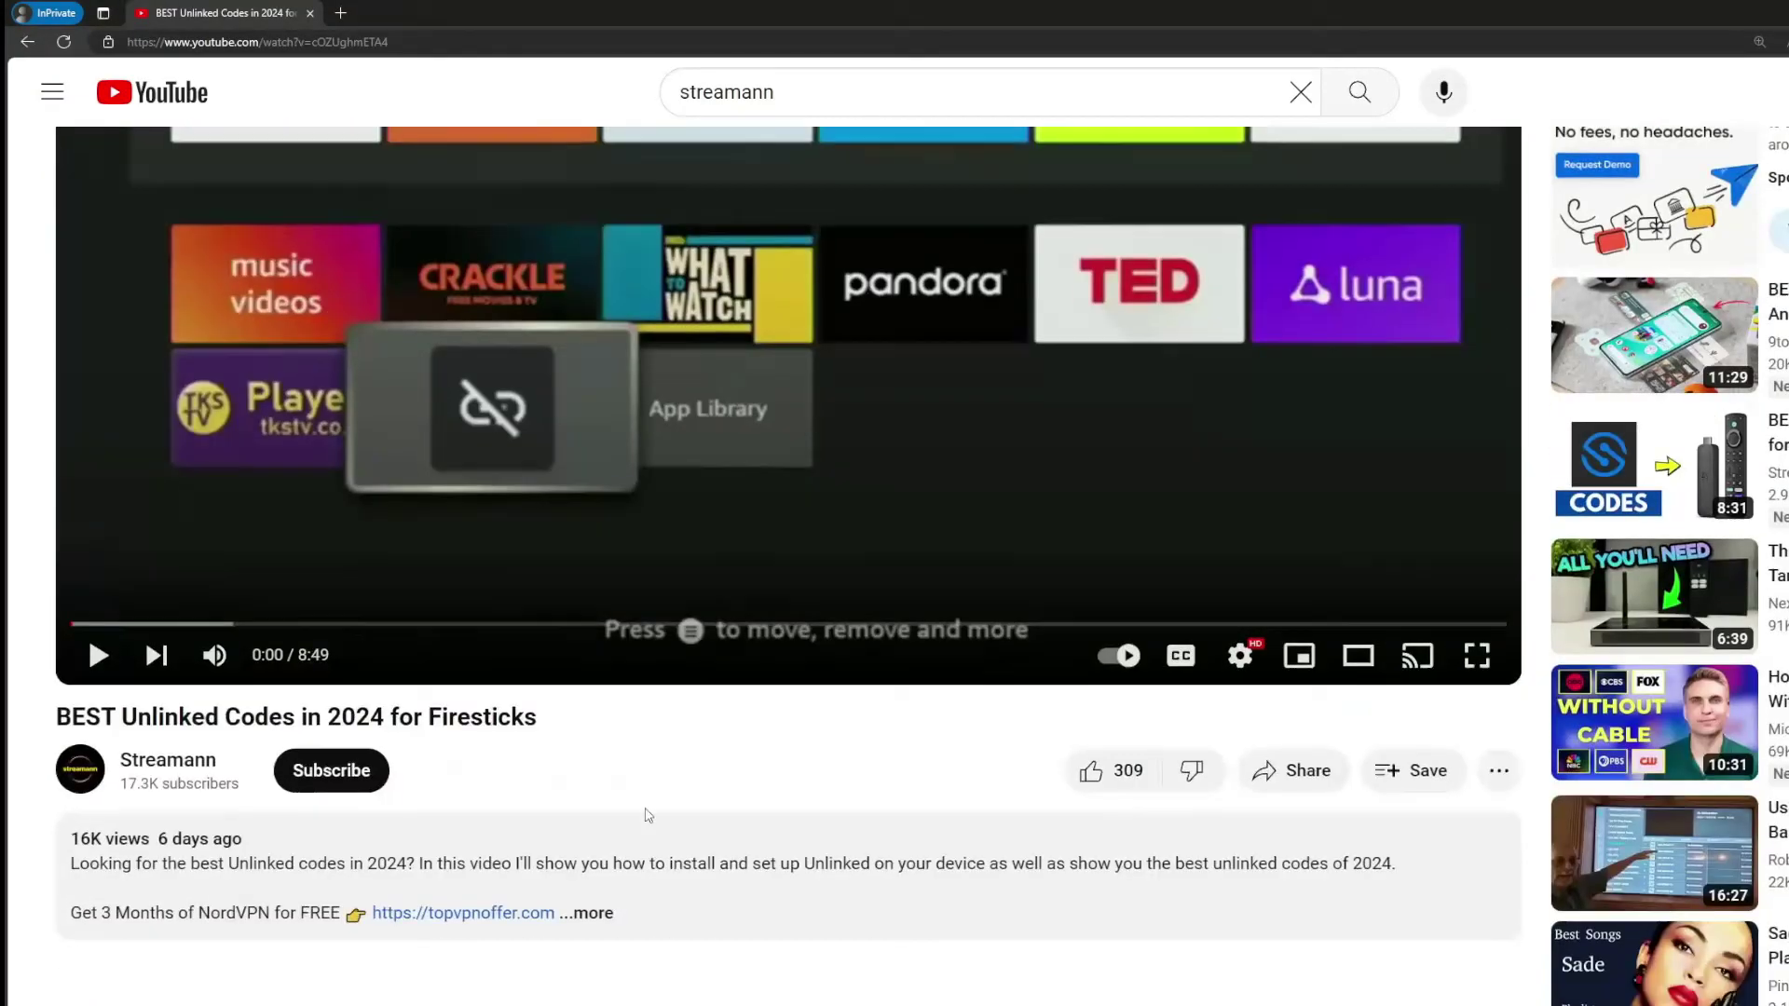
pyautogui.click(678, 602)
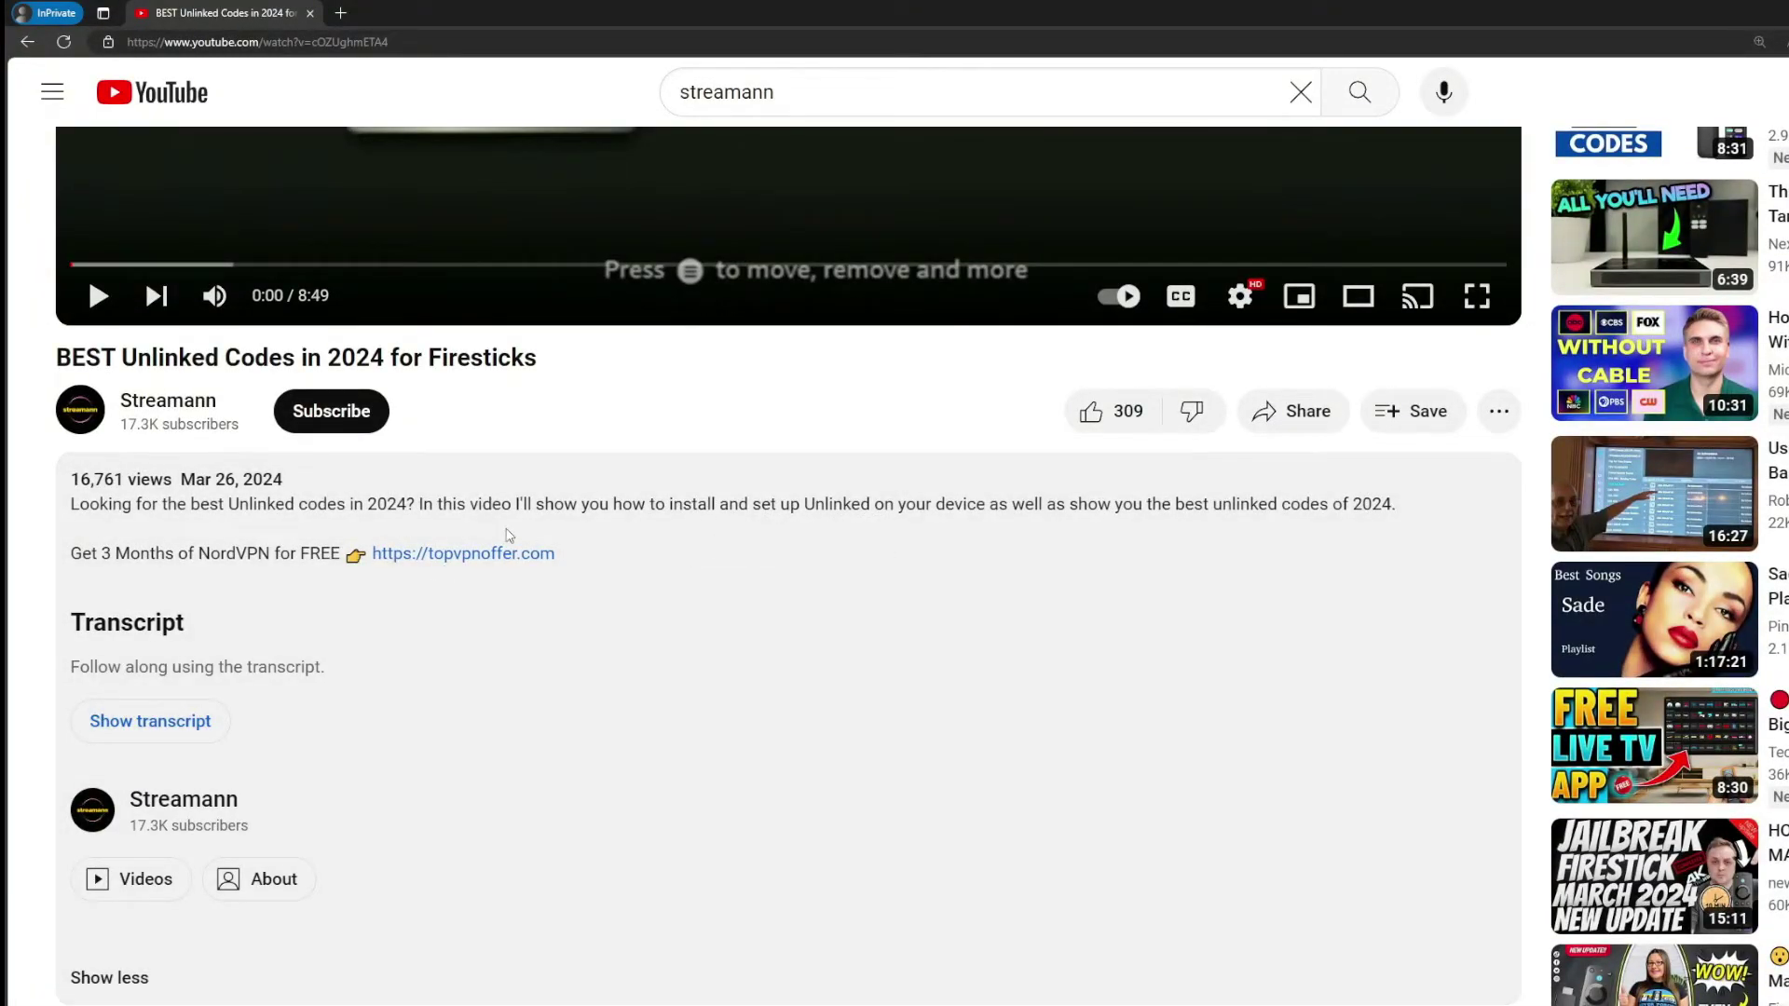
pyautogui.scroll(-5, 508, 535)
pyautogui.moveTo(612, 771); pyautogui.dragTo(457, 755)
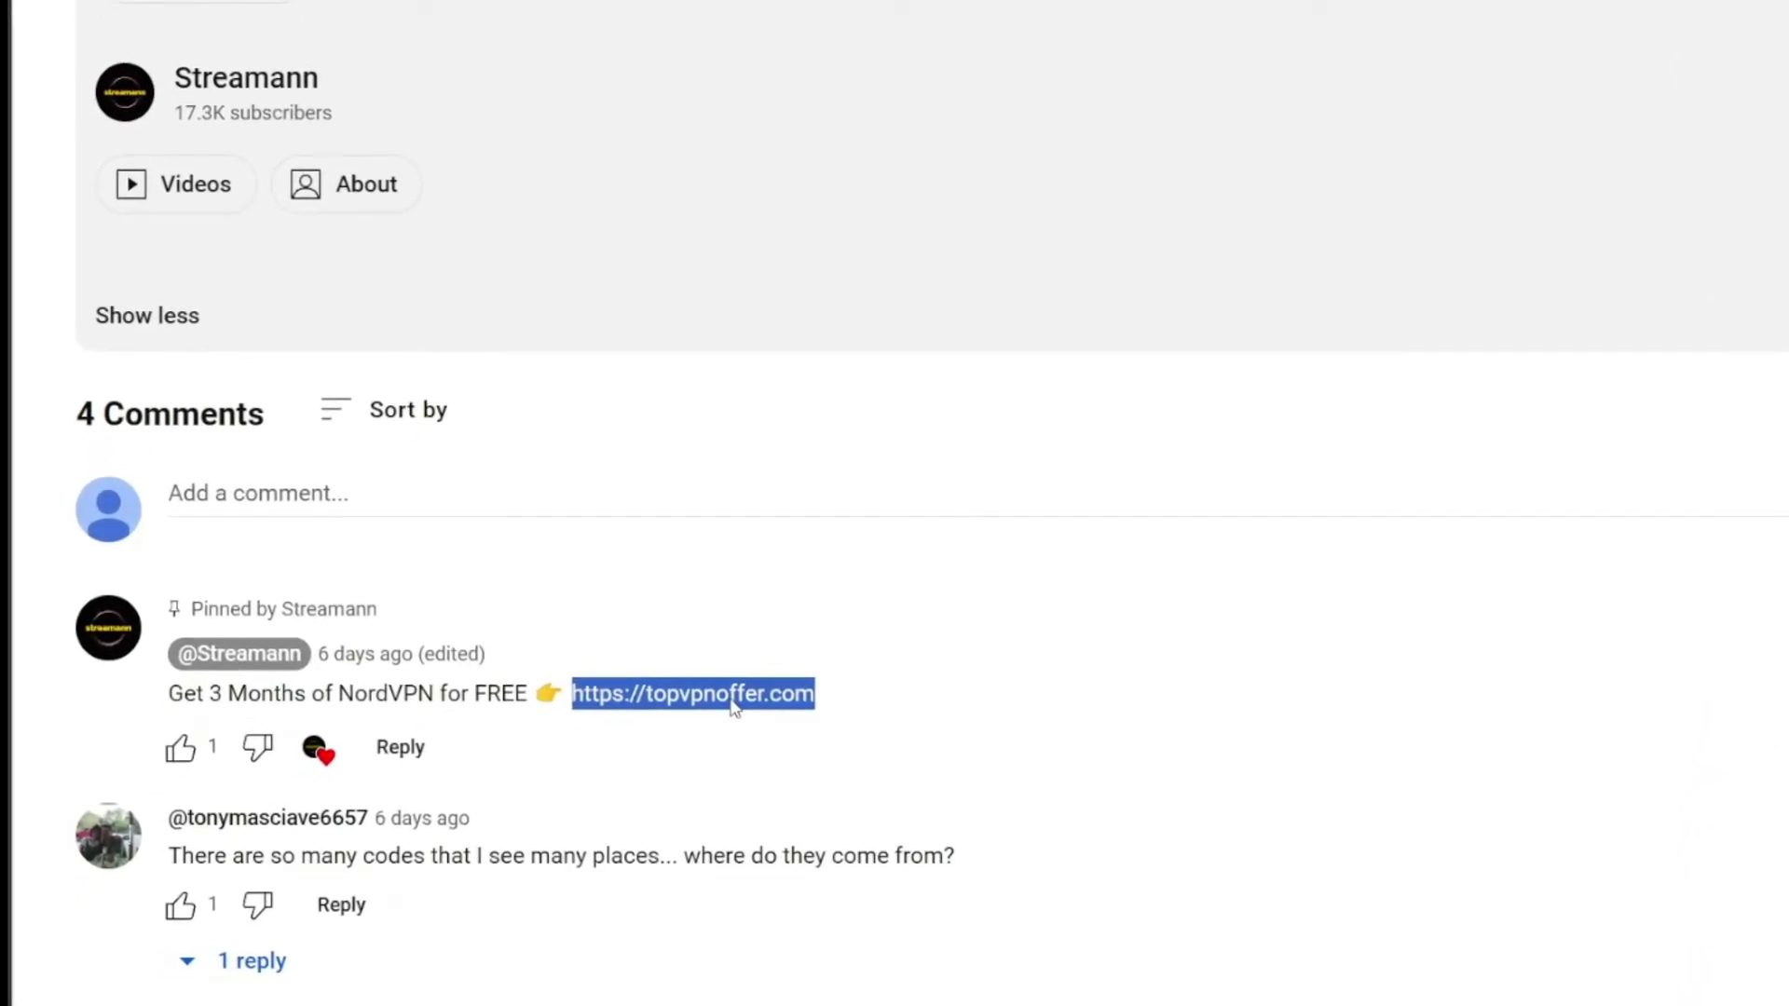
# - Open the pinned comment's topvpnoffer.com link and highlight the '3 months extra' offer wording
pyautogui.click(733, 706)
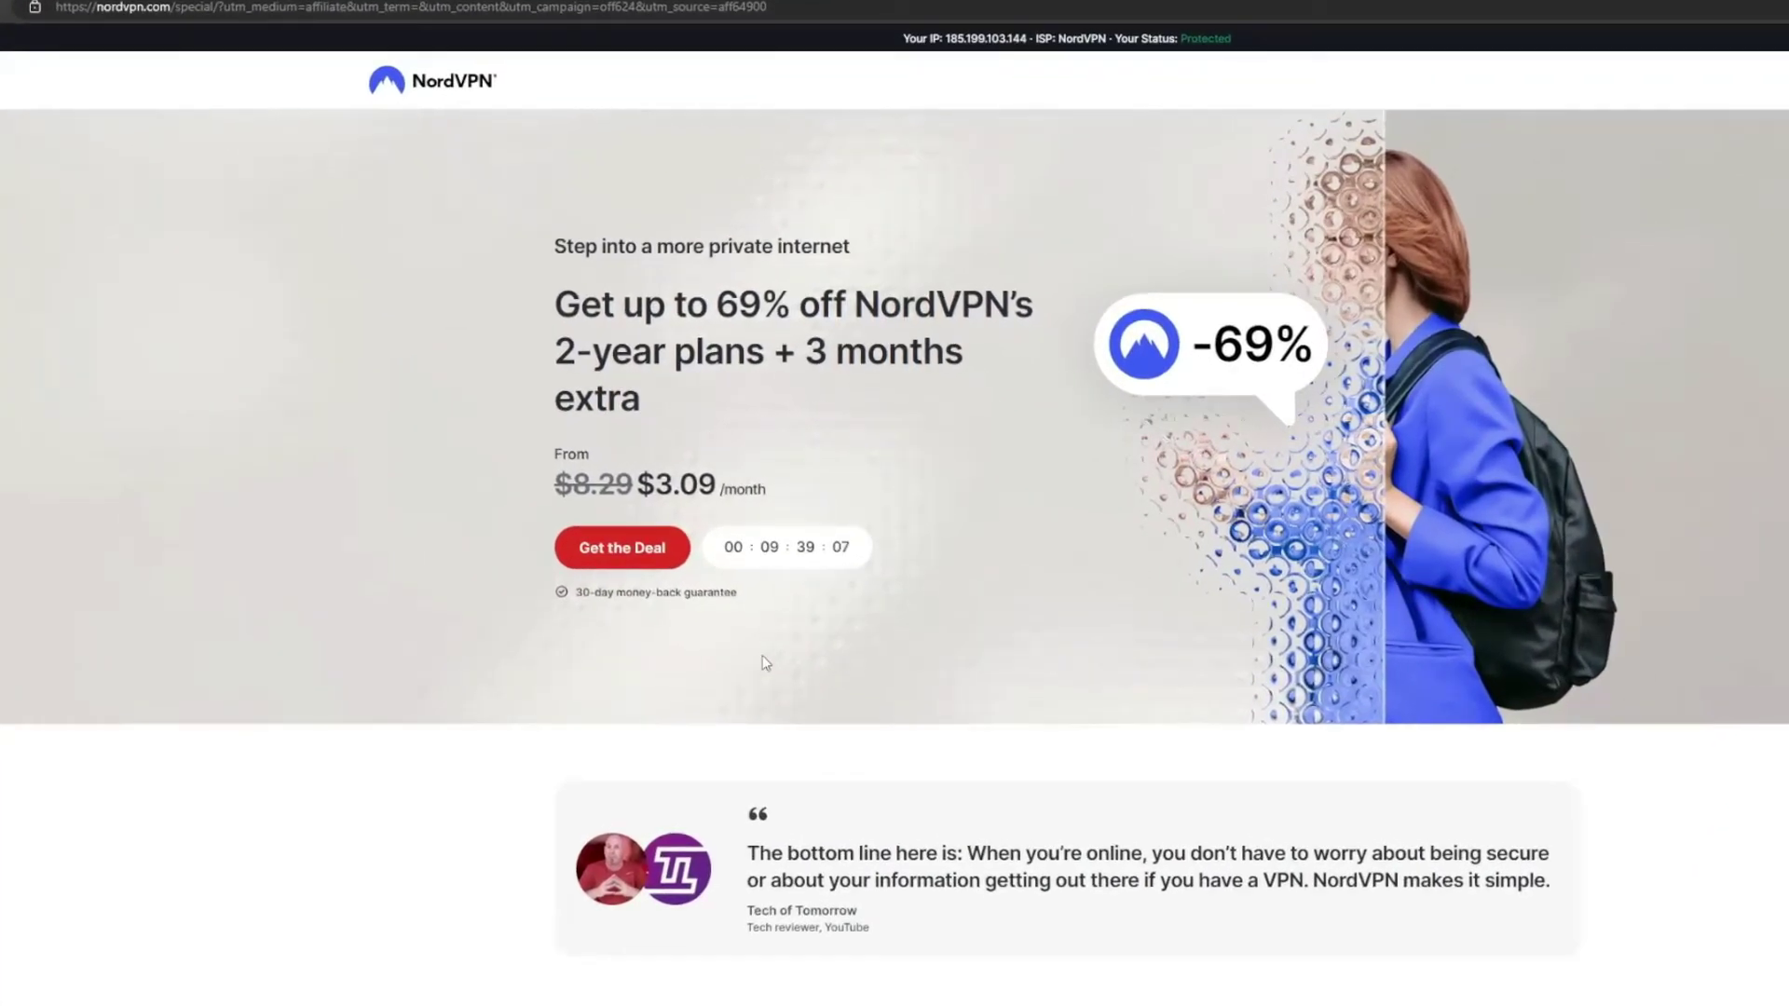
pyautogui.moveTo(807, 351); pyautogui.dragTo(993, 388)
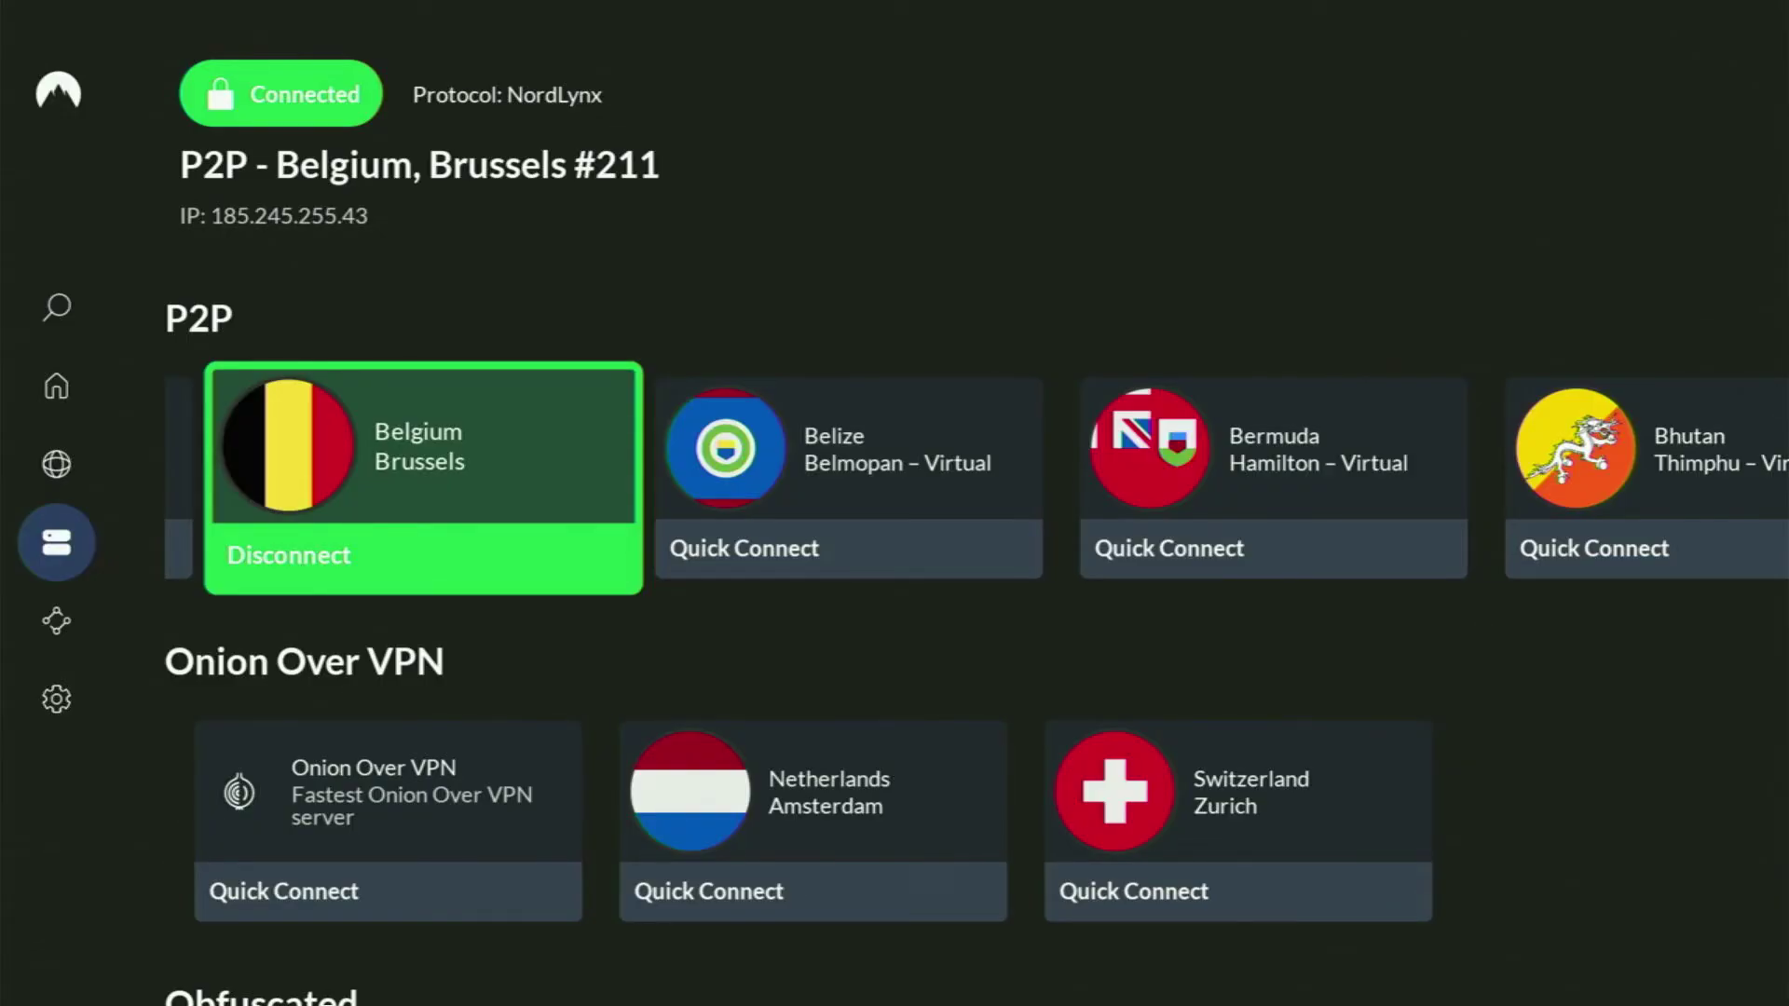
# - From the Home screen, open Your Apps & Channels and launch Downloader
pyautogui.press('Home')
pyautogui.press('Right')
pyautogui.press('Right')
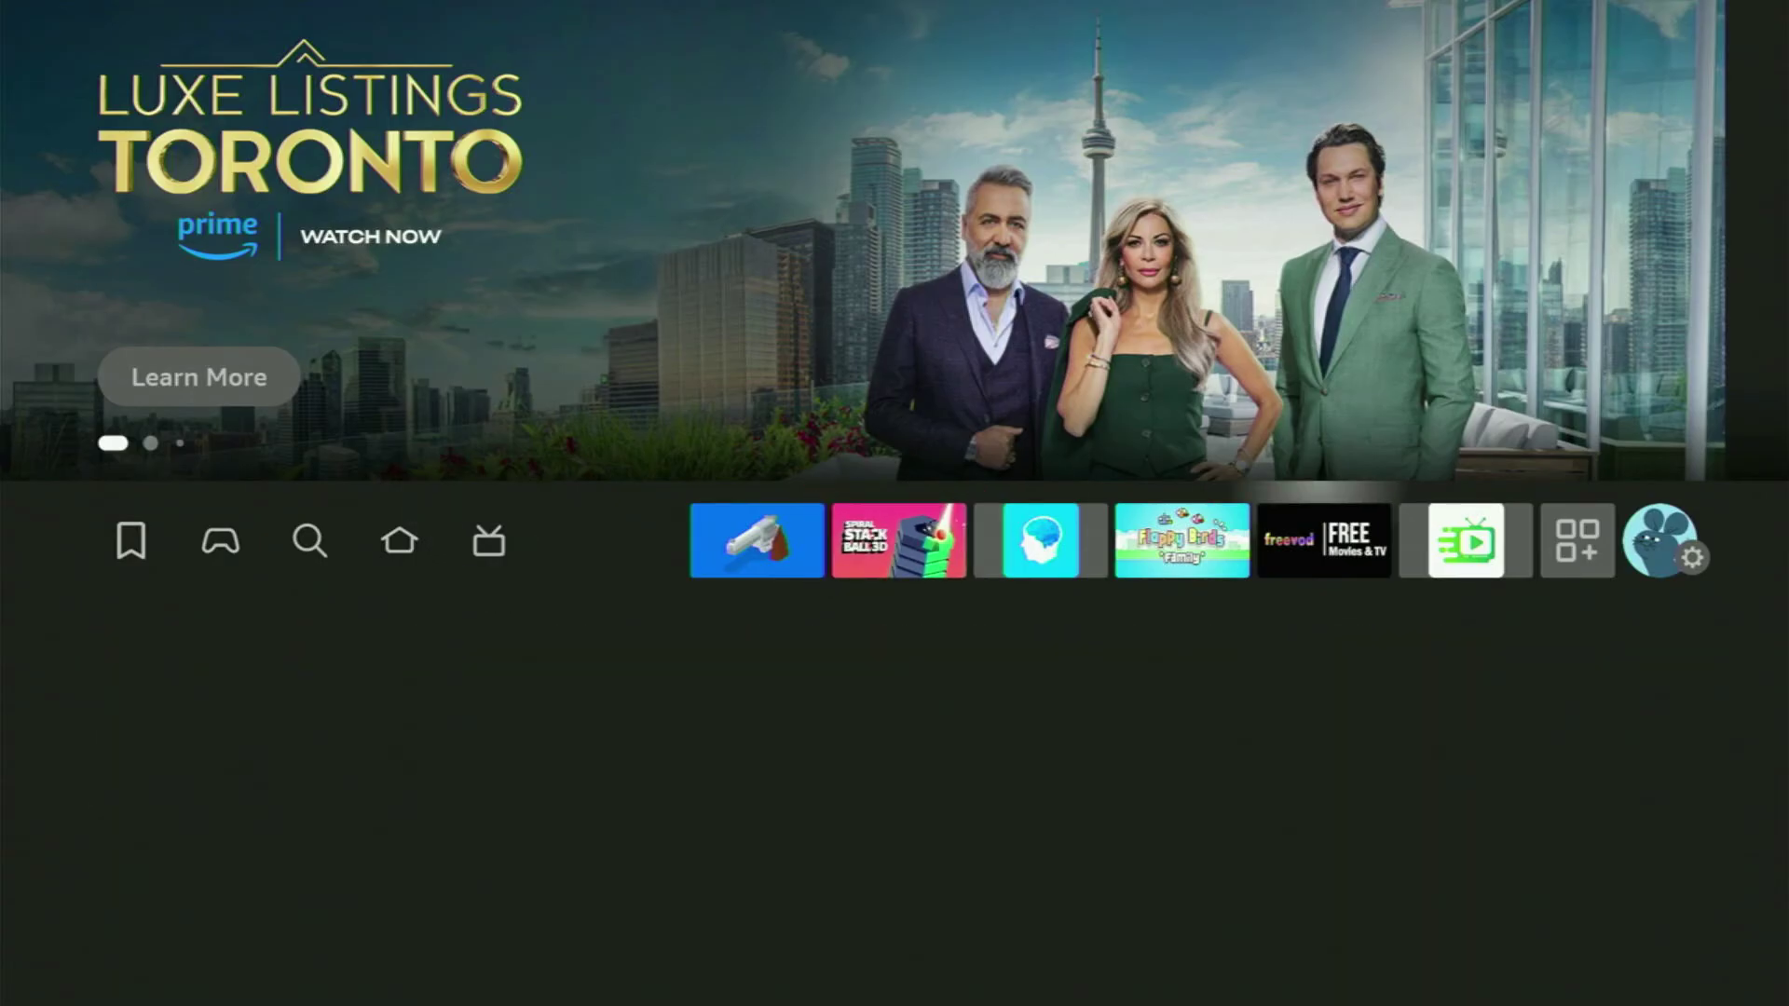
pyautogui.press('Right')
pyautogui.press('Return')
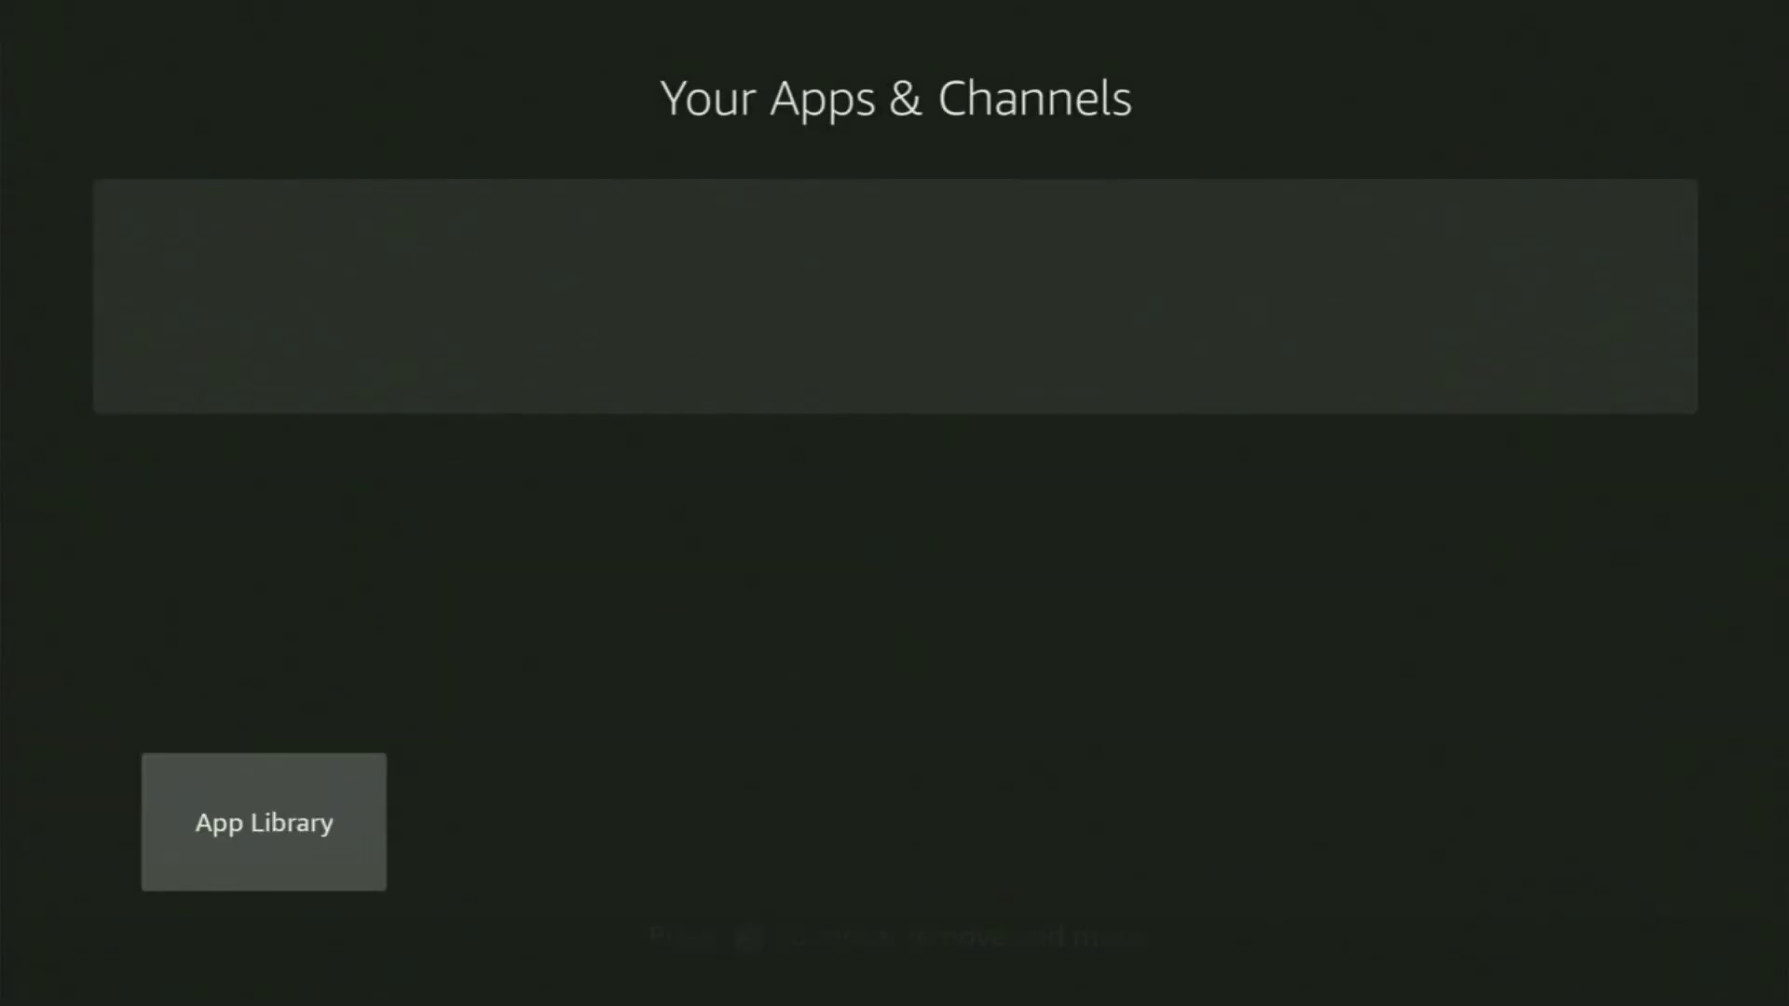
pyautogui.press('Right')
pyautogui.press('Right')
pyautogui.press('Right')
pyautogui.press('Down')
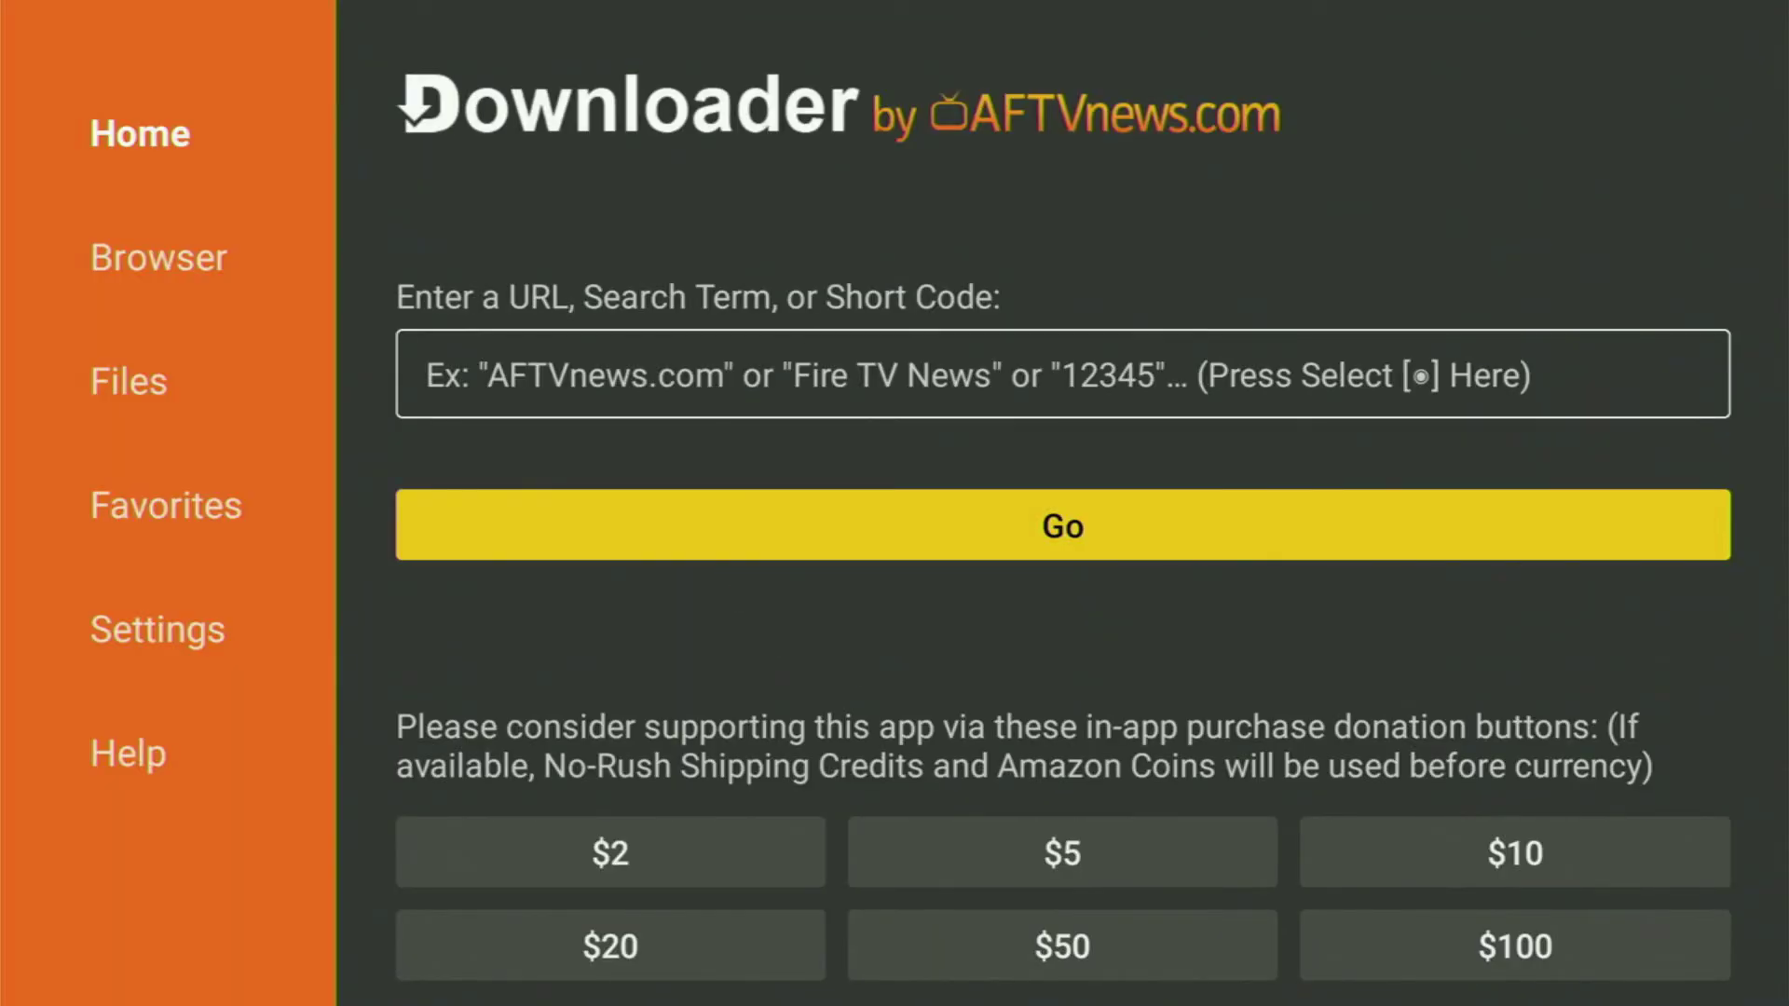
# - Return to Downloader's Home section and start entering a code in the URL field
pyautogui.press('Left')
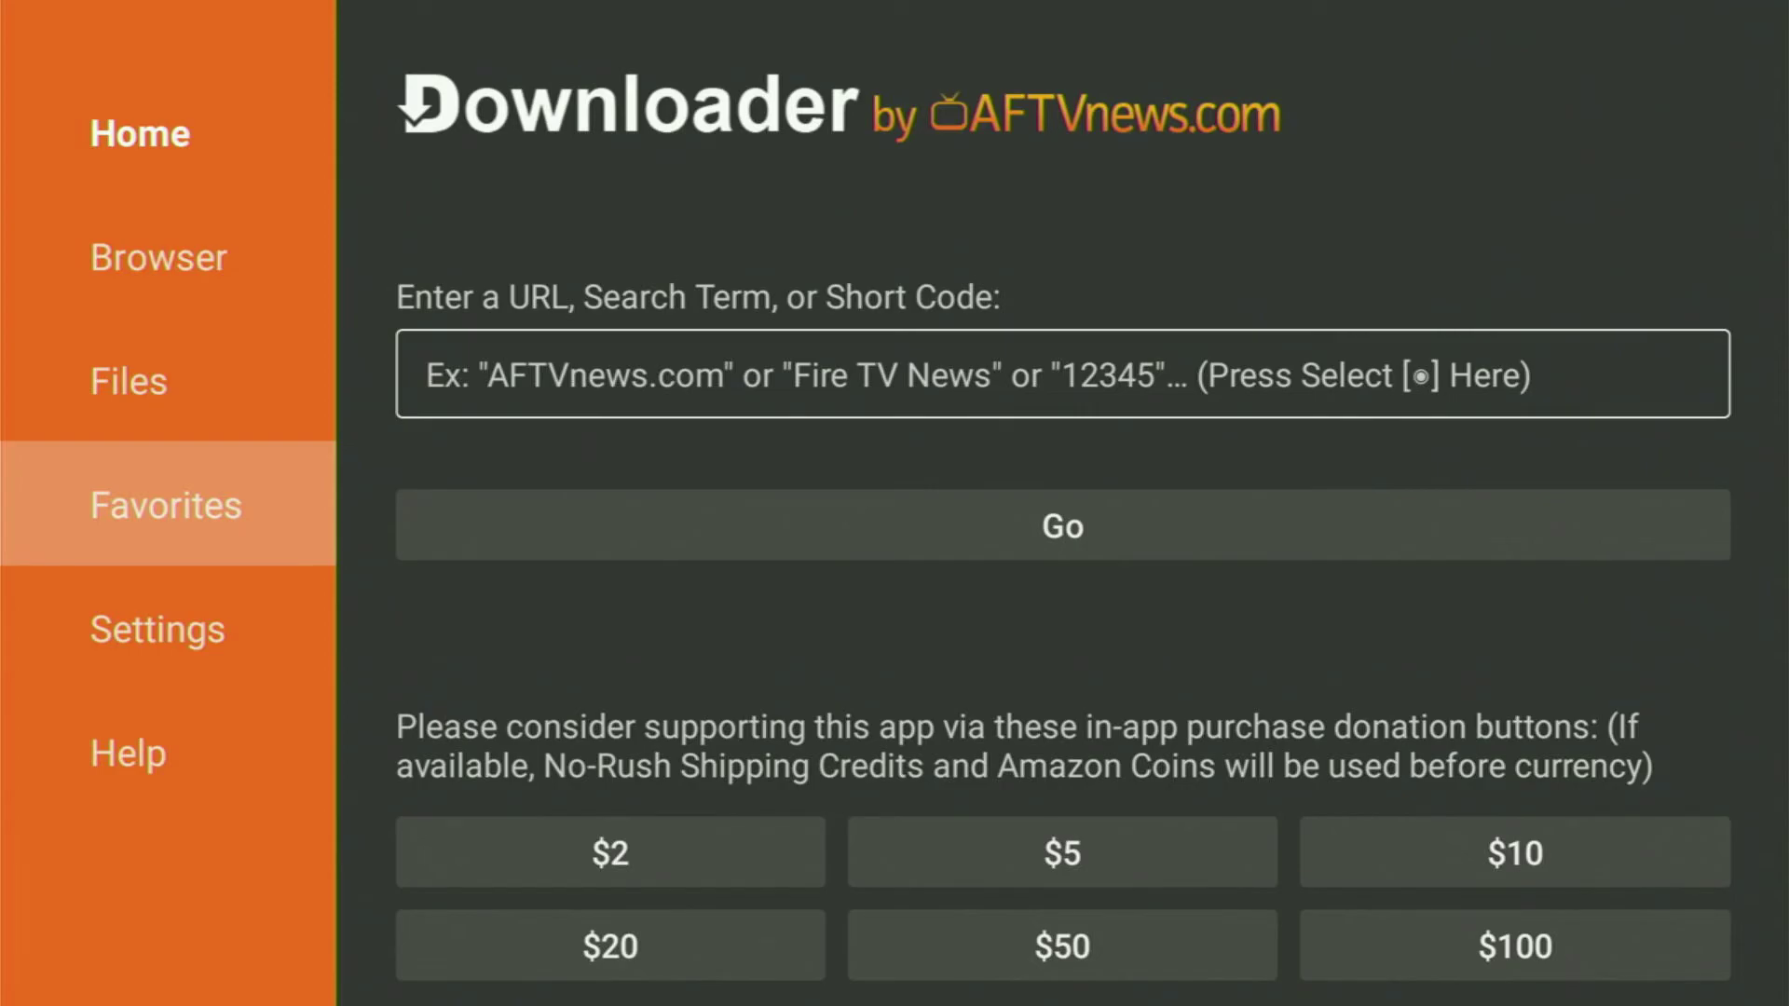
pyautogui.press('Up')
pyautogui.press('Up')
pyautogui.press('Up')
pyautogui.press('Right')
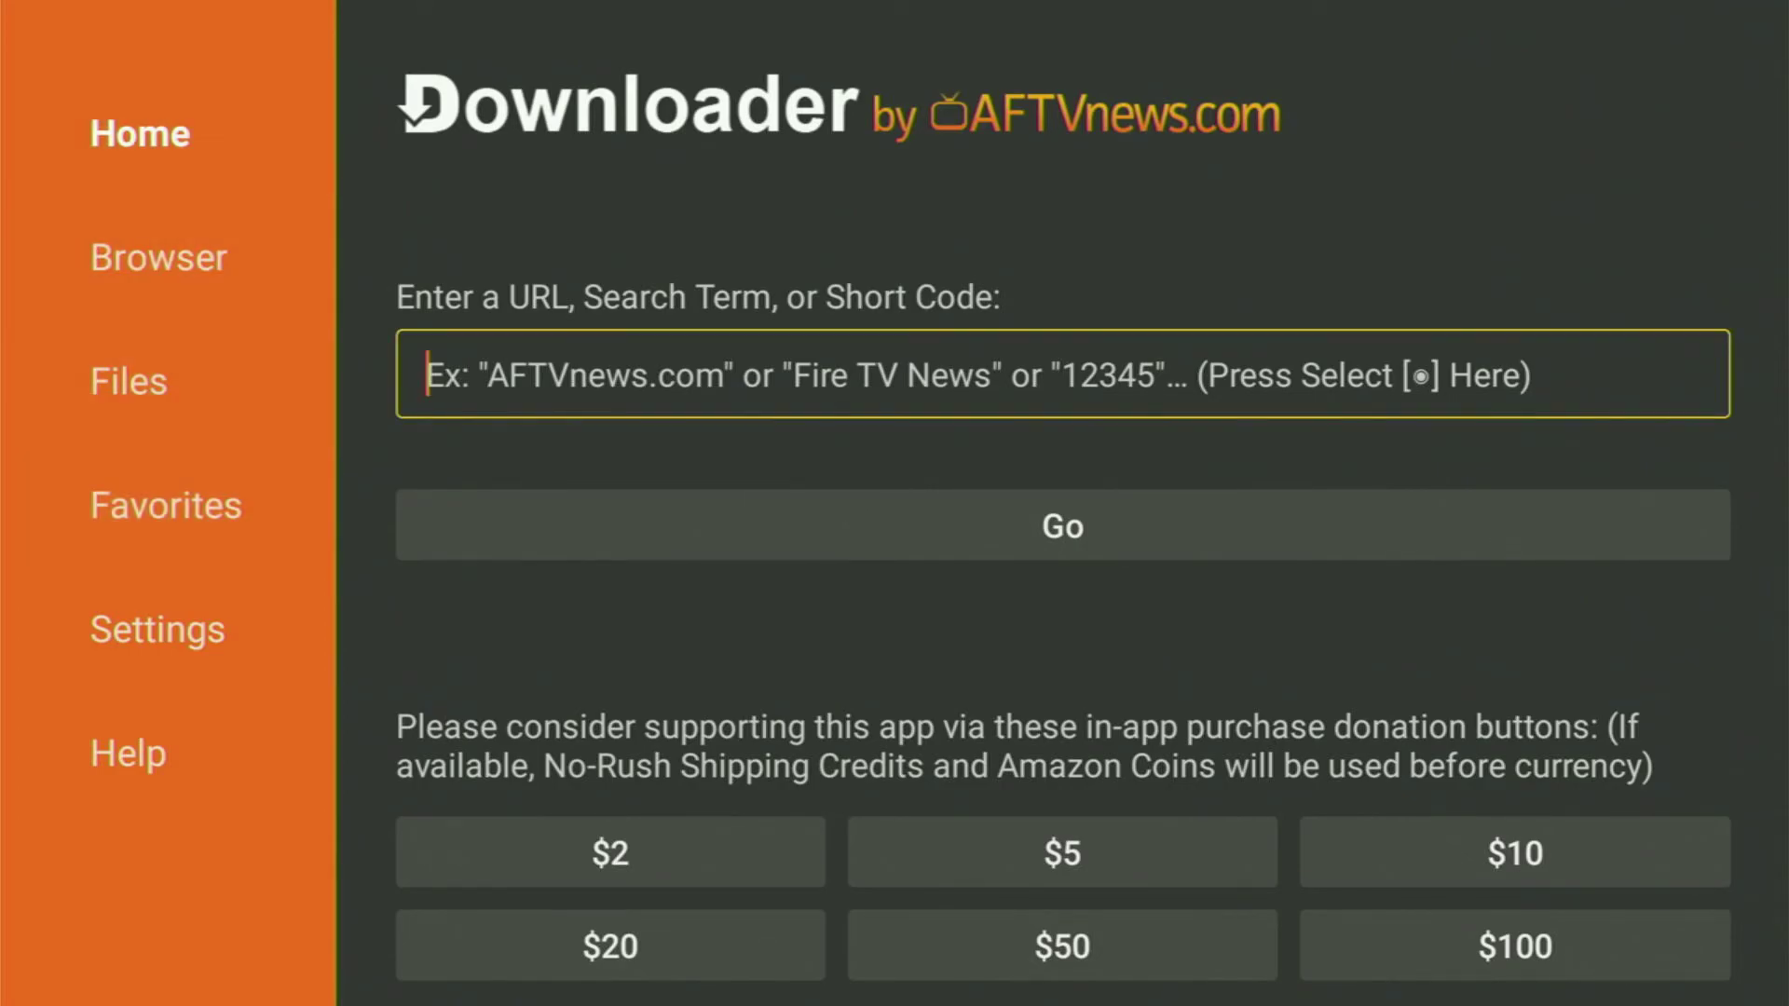
pyautogui.press('Return')
pyautogui.press('Up')
pyautogui.press('Right')
pyautogui.press('Right')
pyautogui.press('Right')
pyautogui.press('Right')
pyautogui.press('Right')
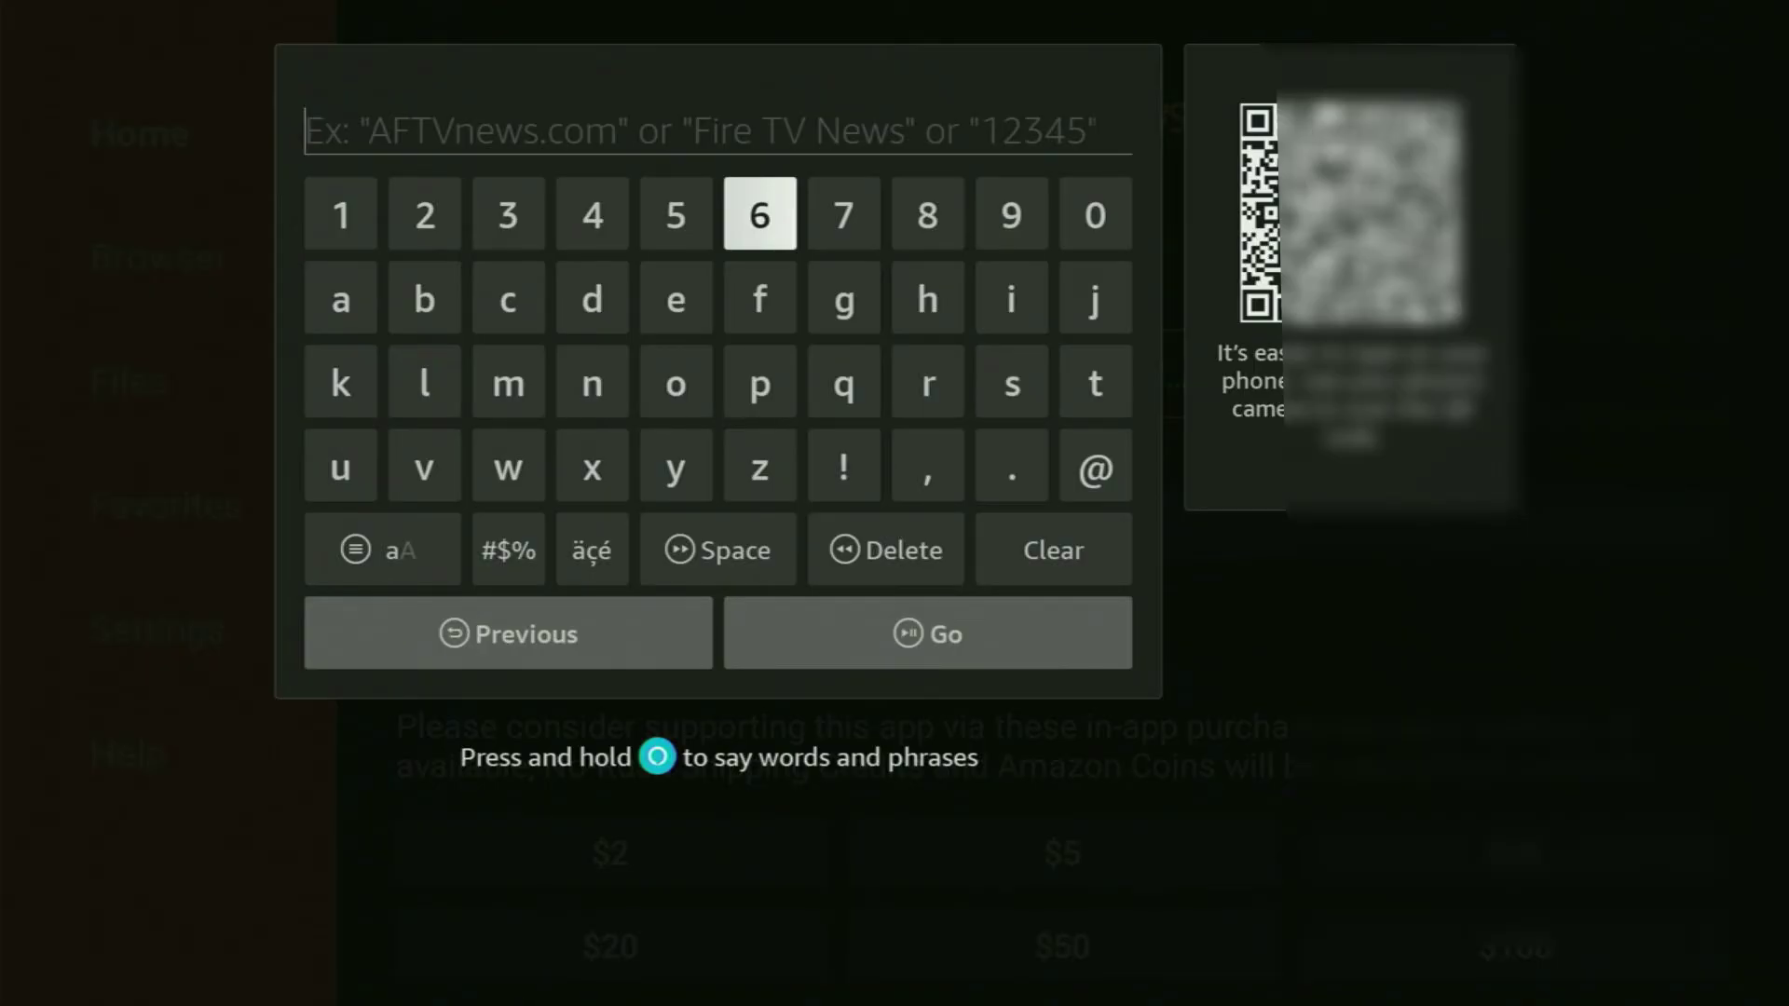
pyautogui.press('Return')
pyautogui.press('Left')
pyautogui.press('Left')
pyautogui.press('Left')
pyautogui.press('Left')
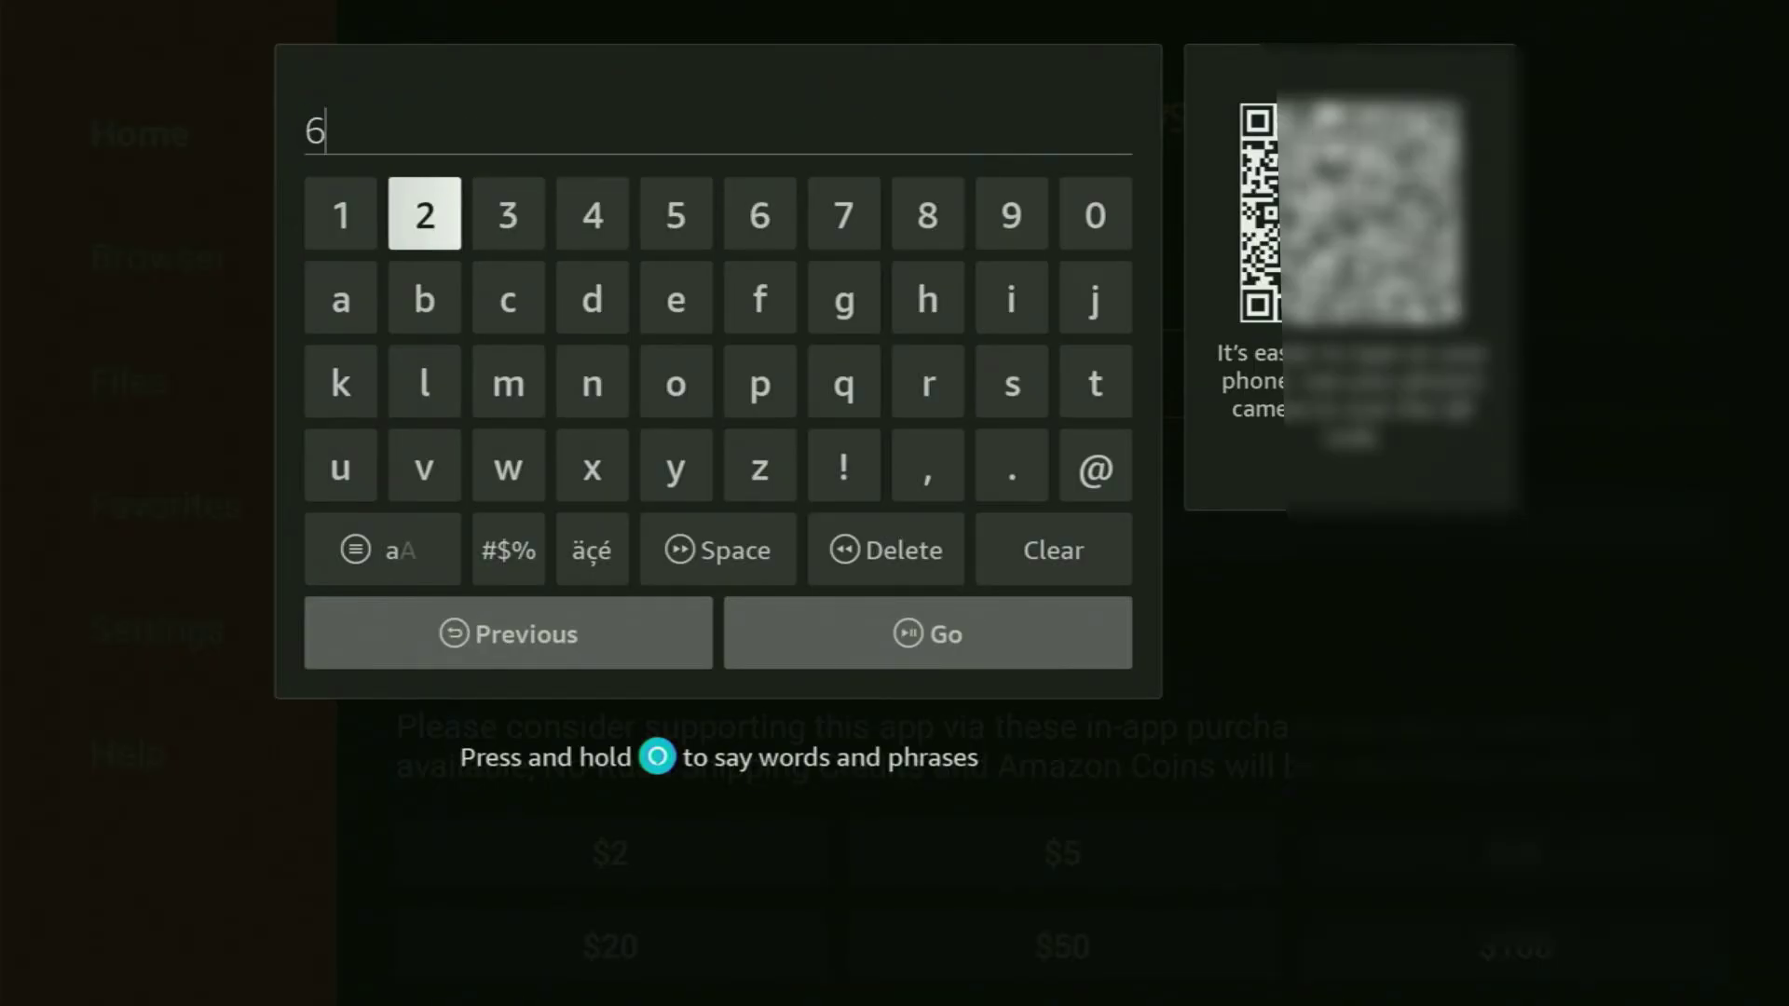
pyautogui.press('Return')
pyautogui.press('Right')
pyautogui.press('Right')
pyautogui.press('Right')
pyautogui.press('Right')
pyautogui.press('Right')
pyautogui.press('Right')
pyautogui.press('Return')
pyautogui.press('Right')
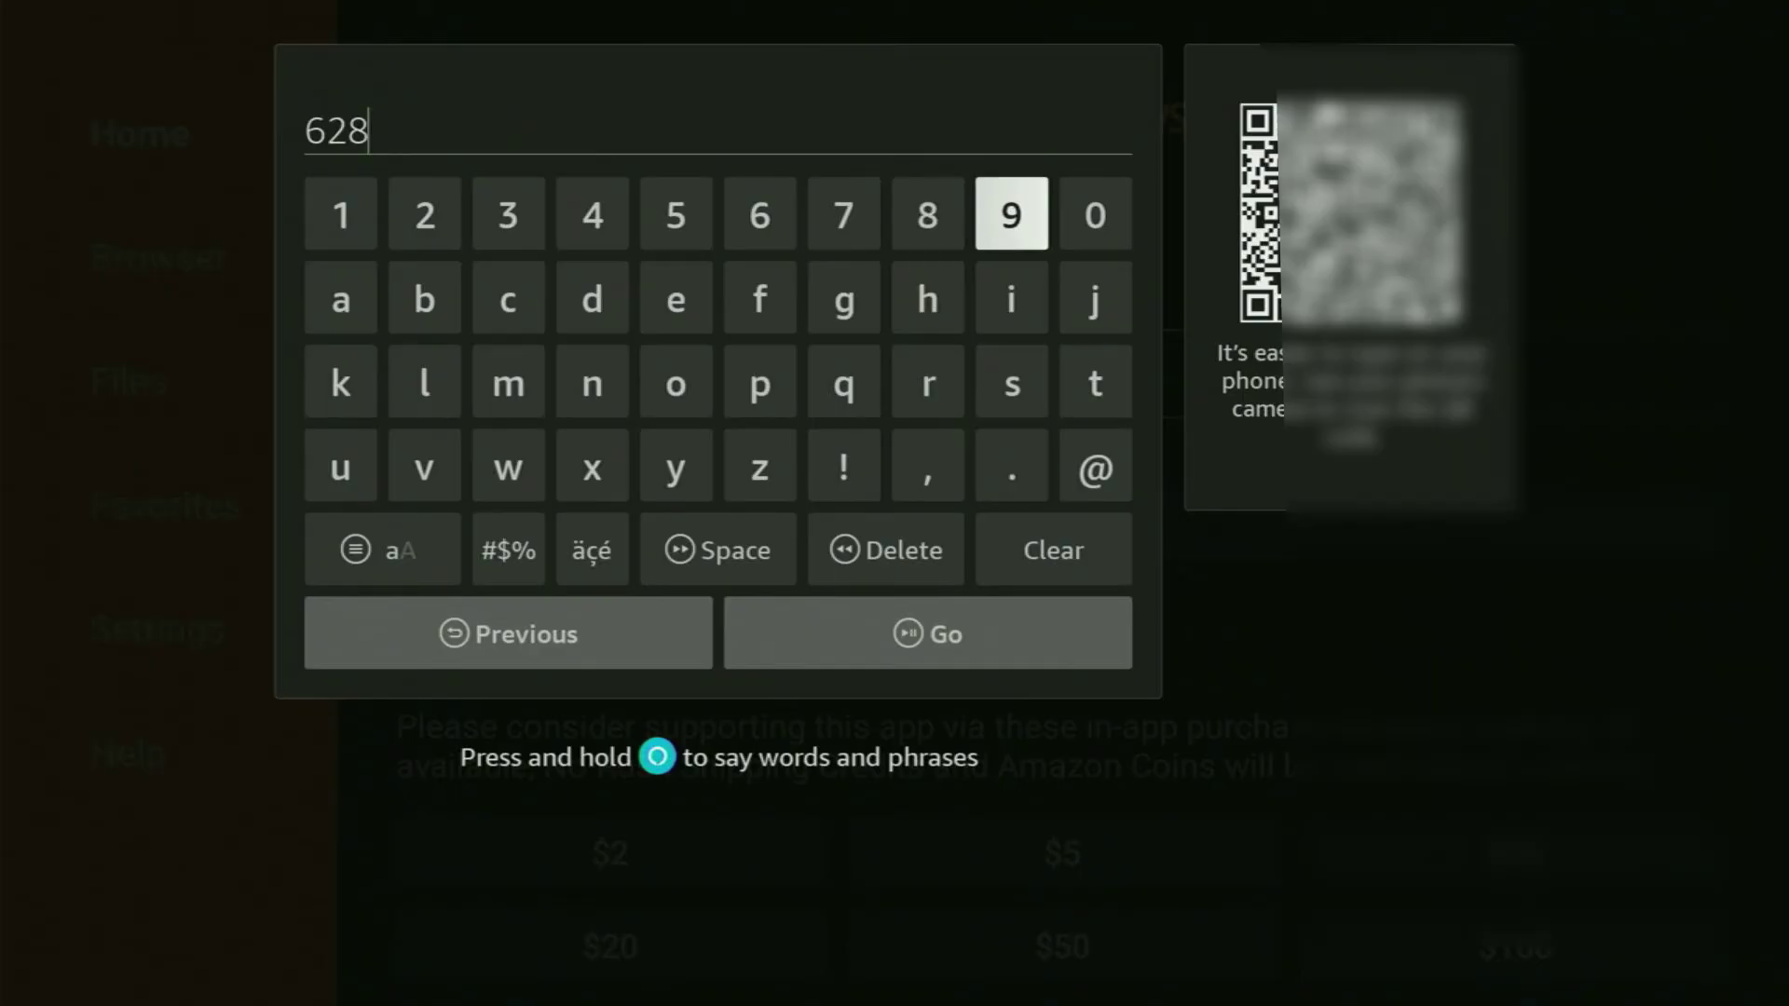
pyautogui.press('Return')
pyautogui.press('Left')
pyautogui.press('Left')
pyautogui.press('Left')
pyautogui.press('Left')
pyautogui.press('Left')
pyautogui.press('Left')
pyautogui.press('Return')
pyautogui.press('Left')
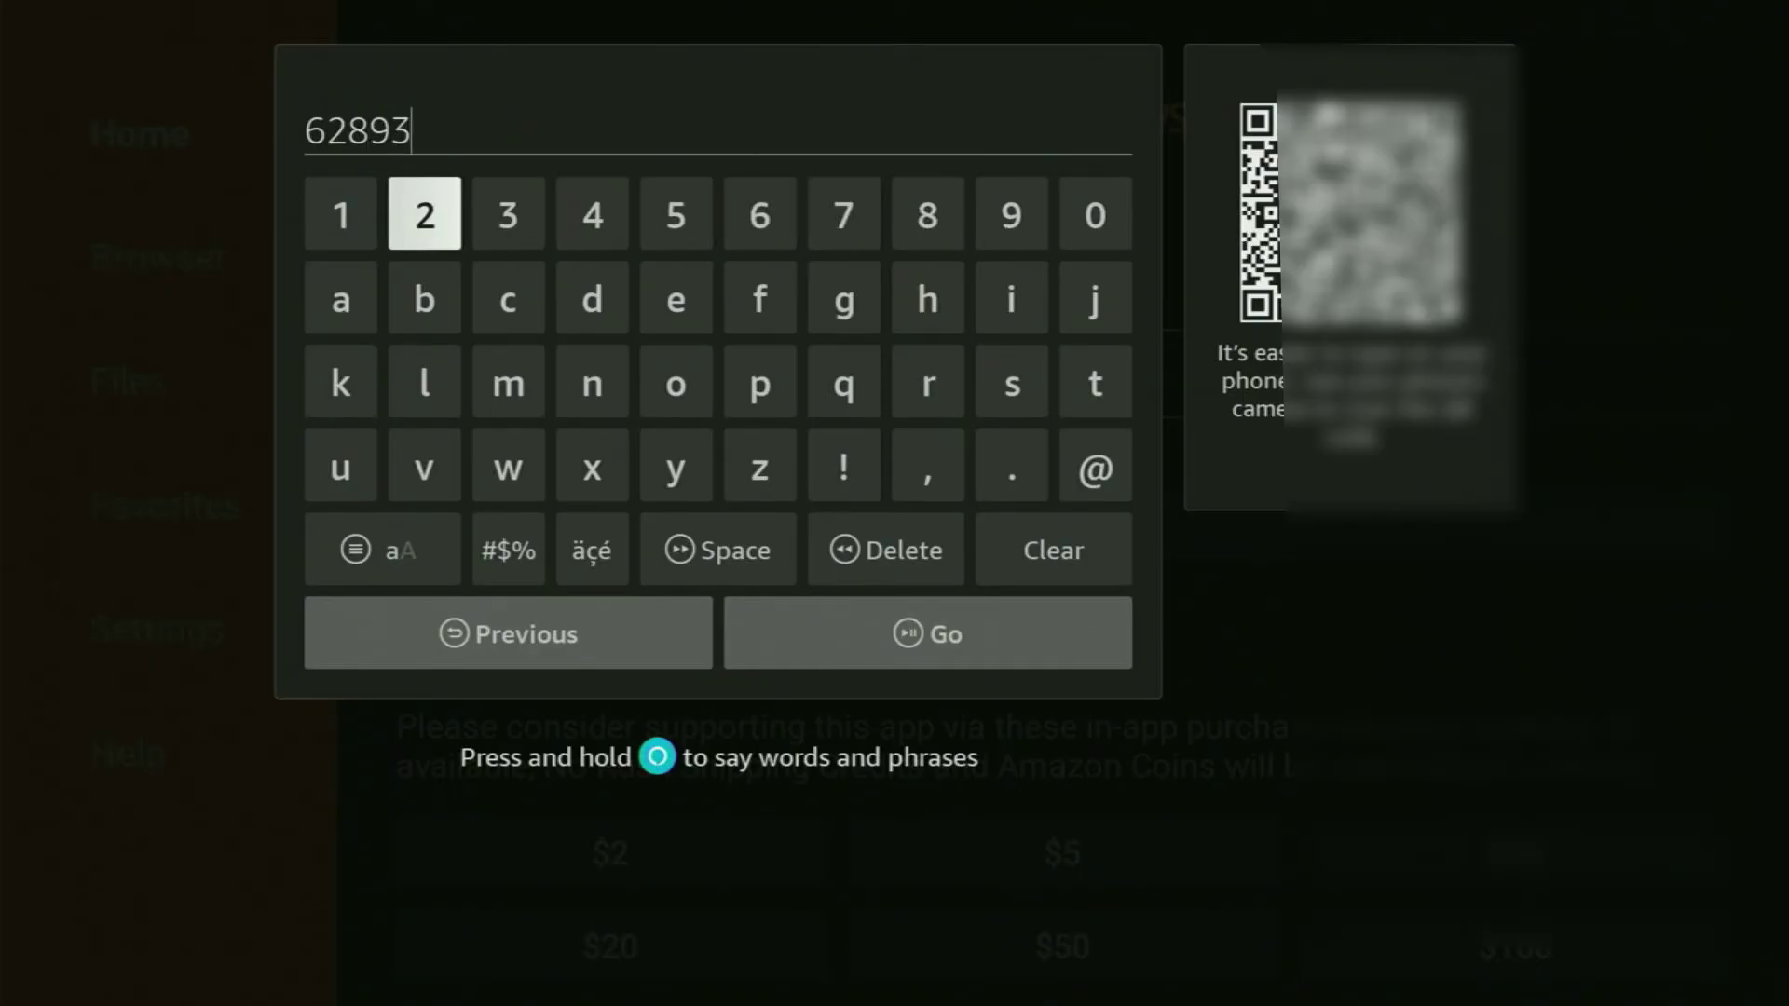
pyautogui.press('Return')
# - Move the keyboard focus down to the Go button
pyautogui.press('Down')
pyautogui.press('Right')
pyautogui.press('Right')
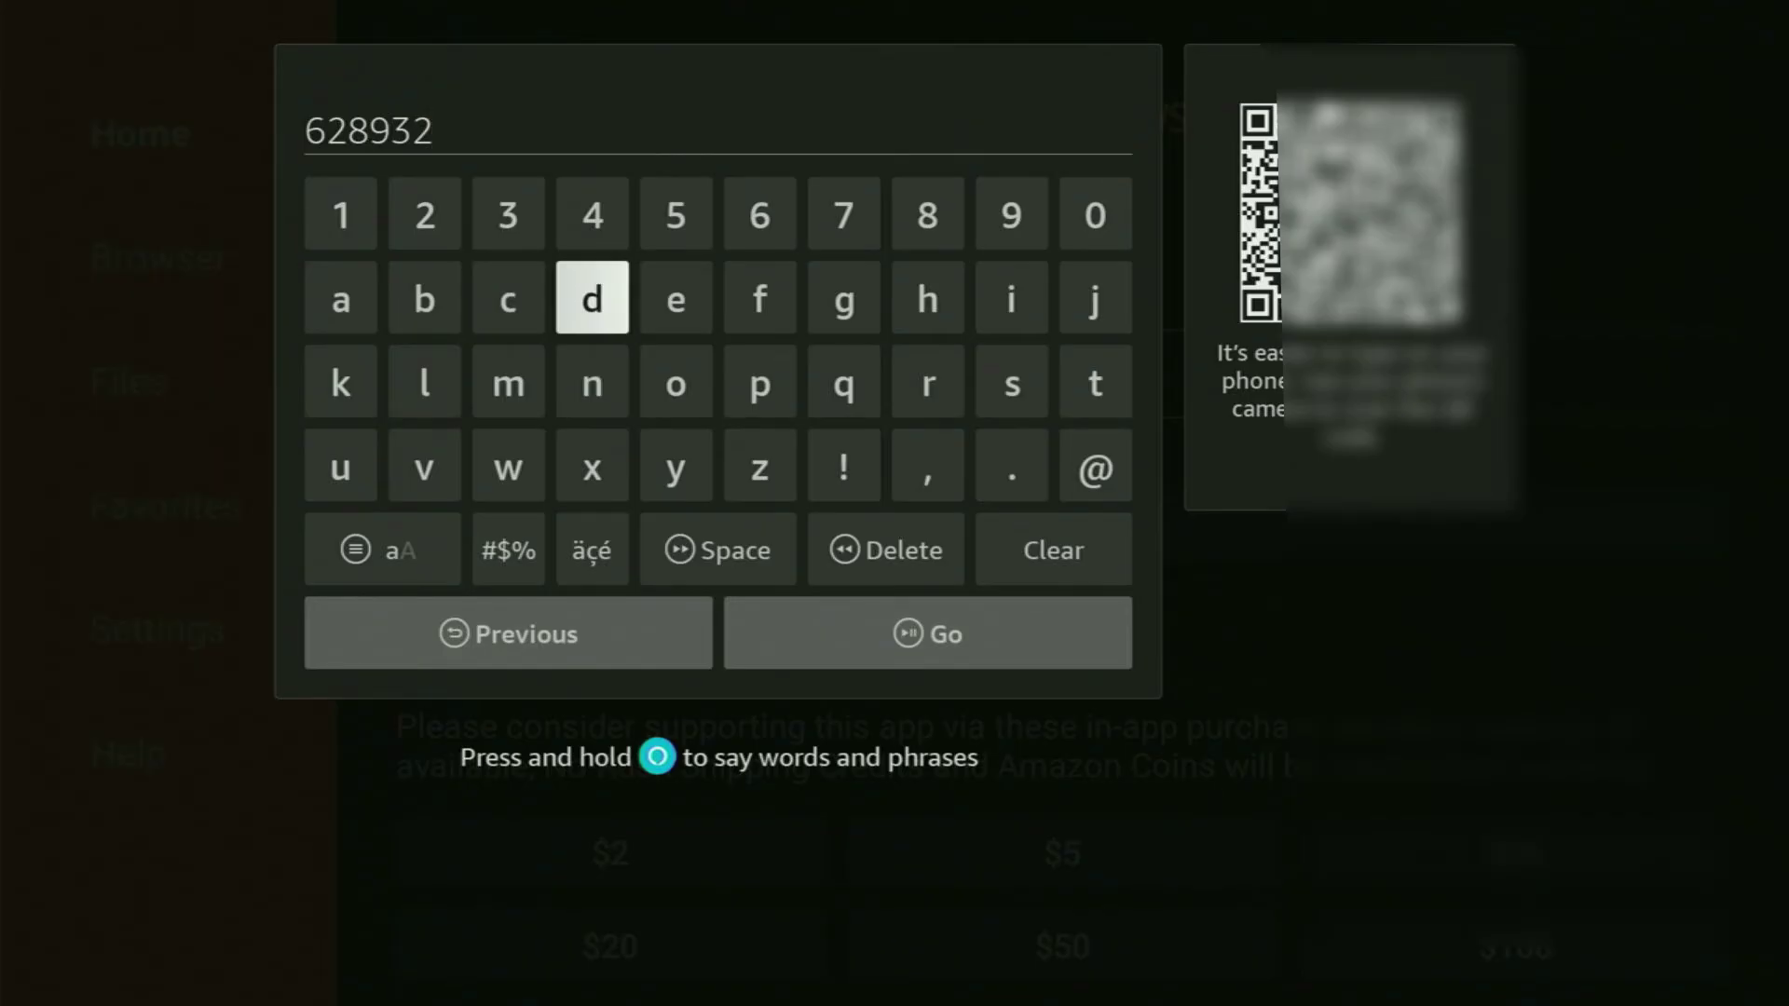
pyautogui.press('Right')
pyautogui.press('Right')
pyautogui.press('Right')
pyautogui.press('Down')
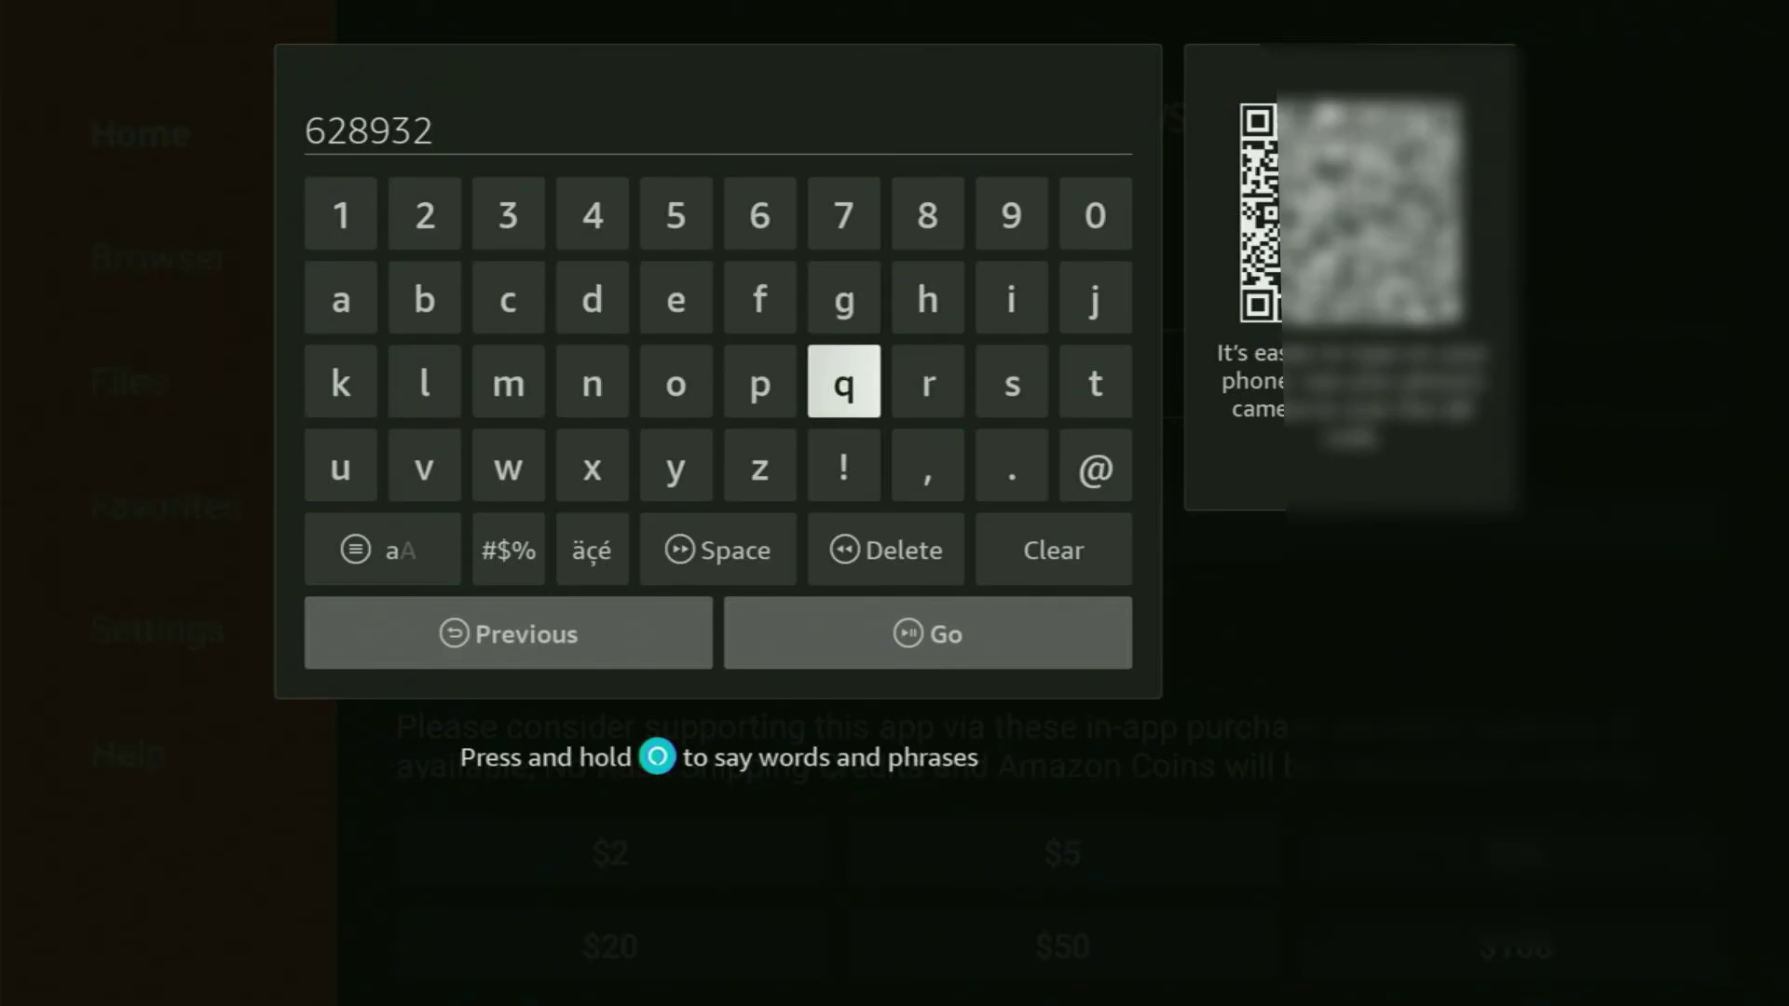
pyautogui.press('Down')
pyautogui.press('Down')
pyautogui.press('Down')
# - Submit code 628932 and switch the redirect page to Fullscreen Mode
pyautogui.press('Return')
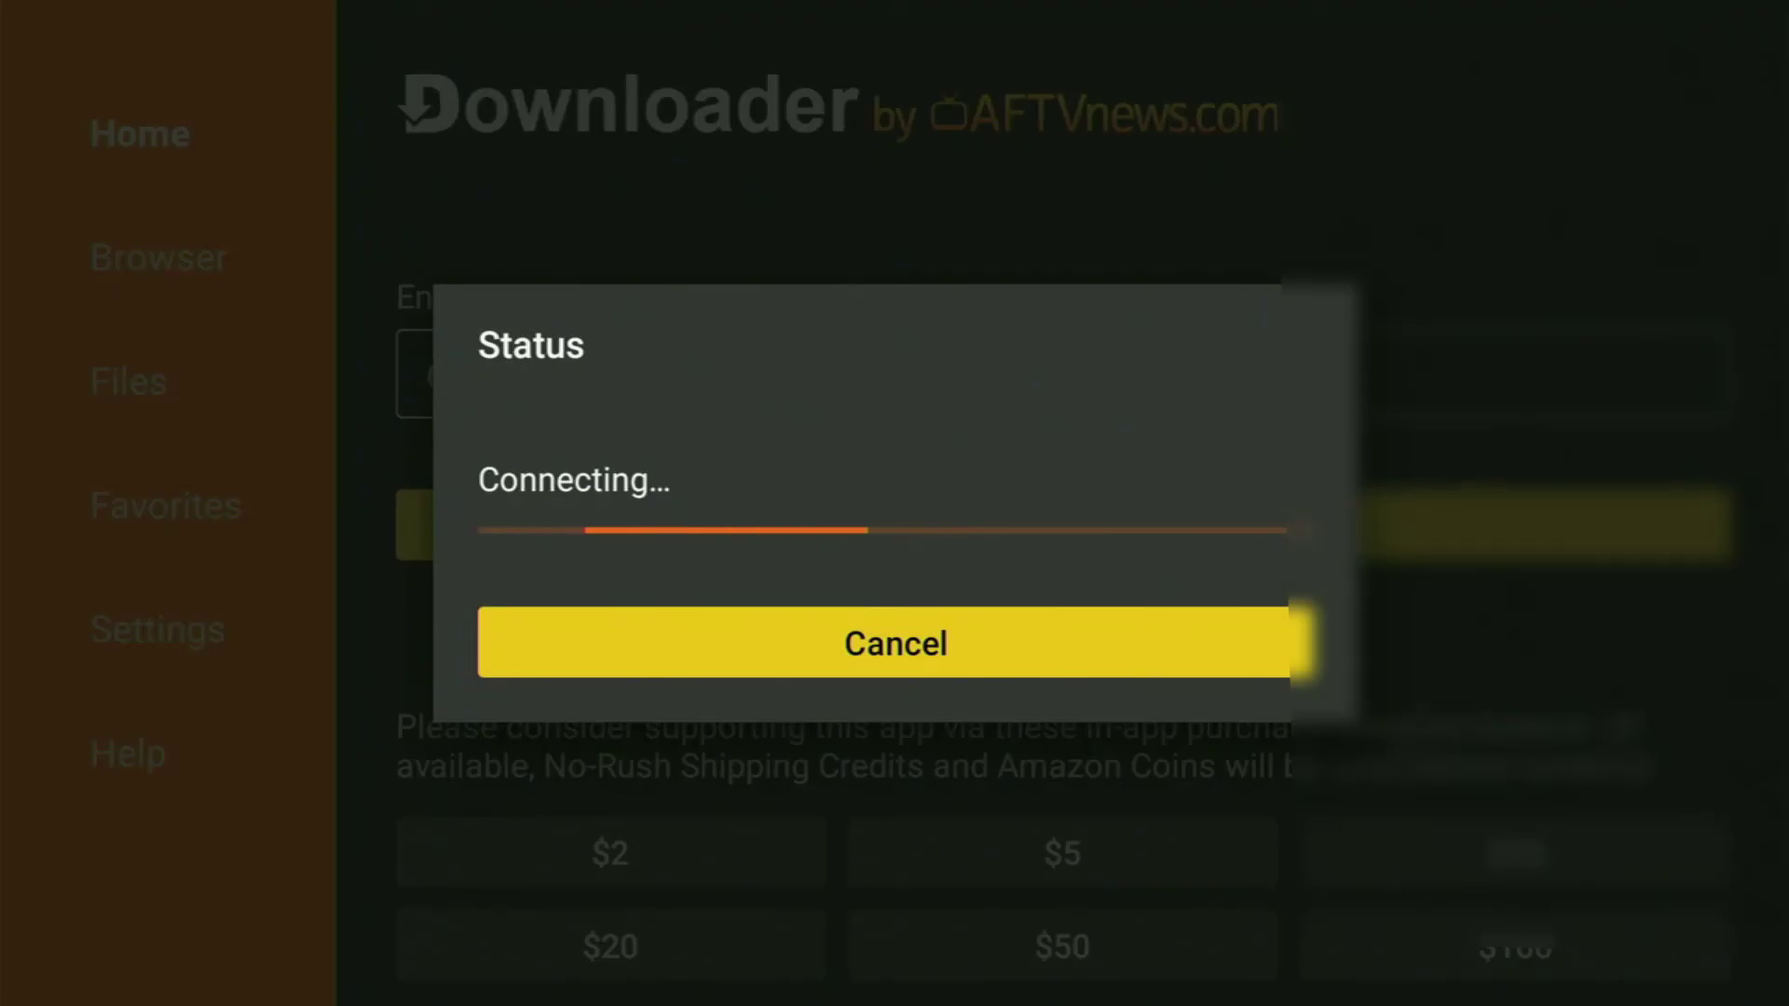
pyautogui.press('Menu')
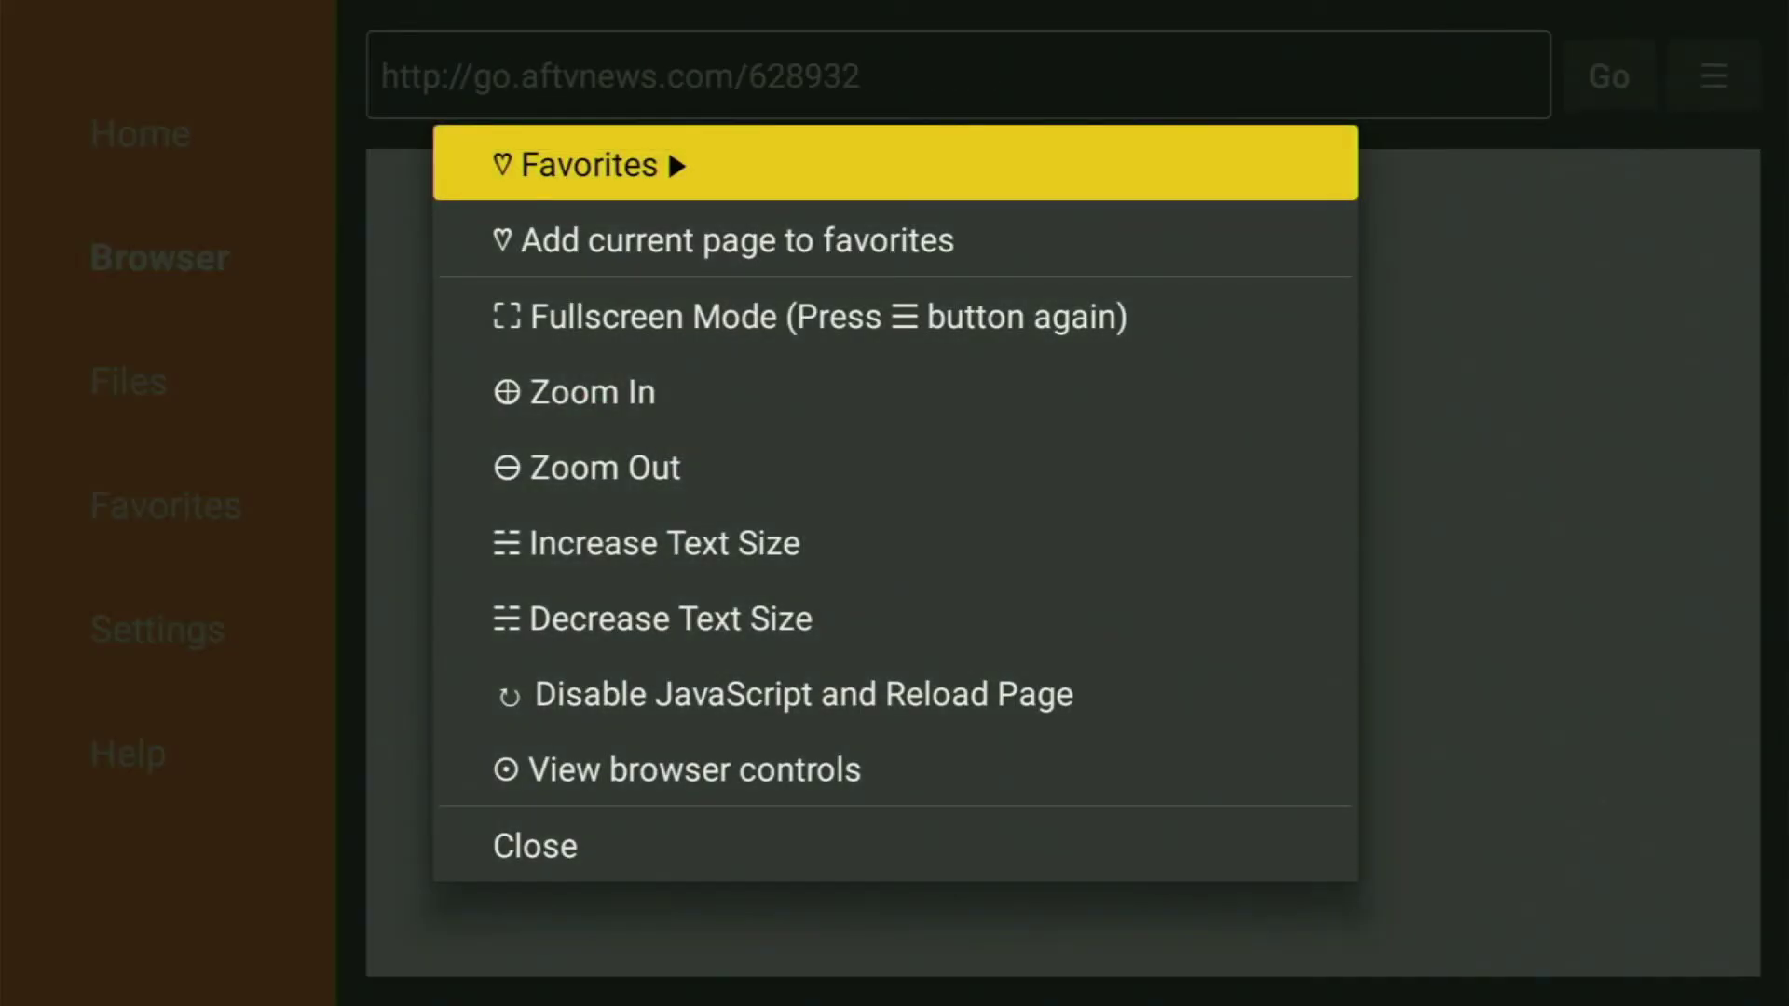
pyautogui.press('Down')
pyautogui.press('Down')
pyautogui.press('Return')
# - Zoom in on the redirect page while streamfire1.apk finishes downloading
pyautogui.press('Menu')
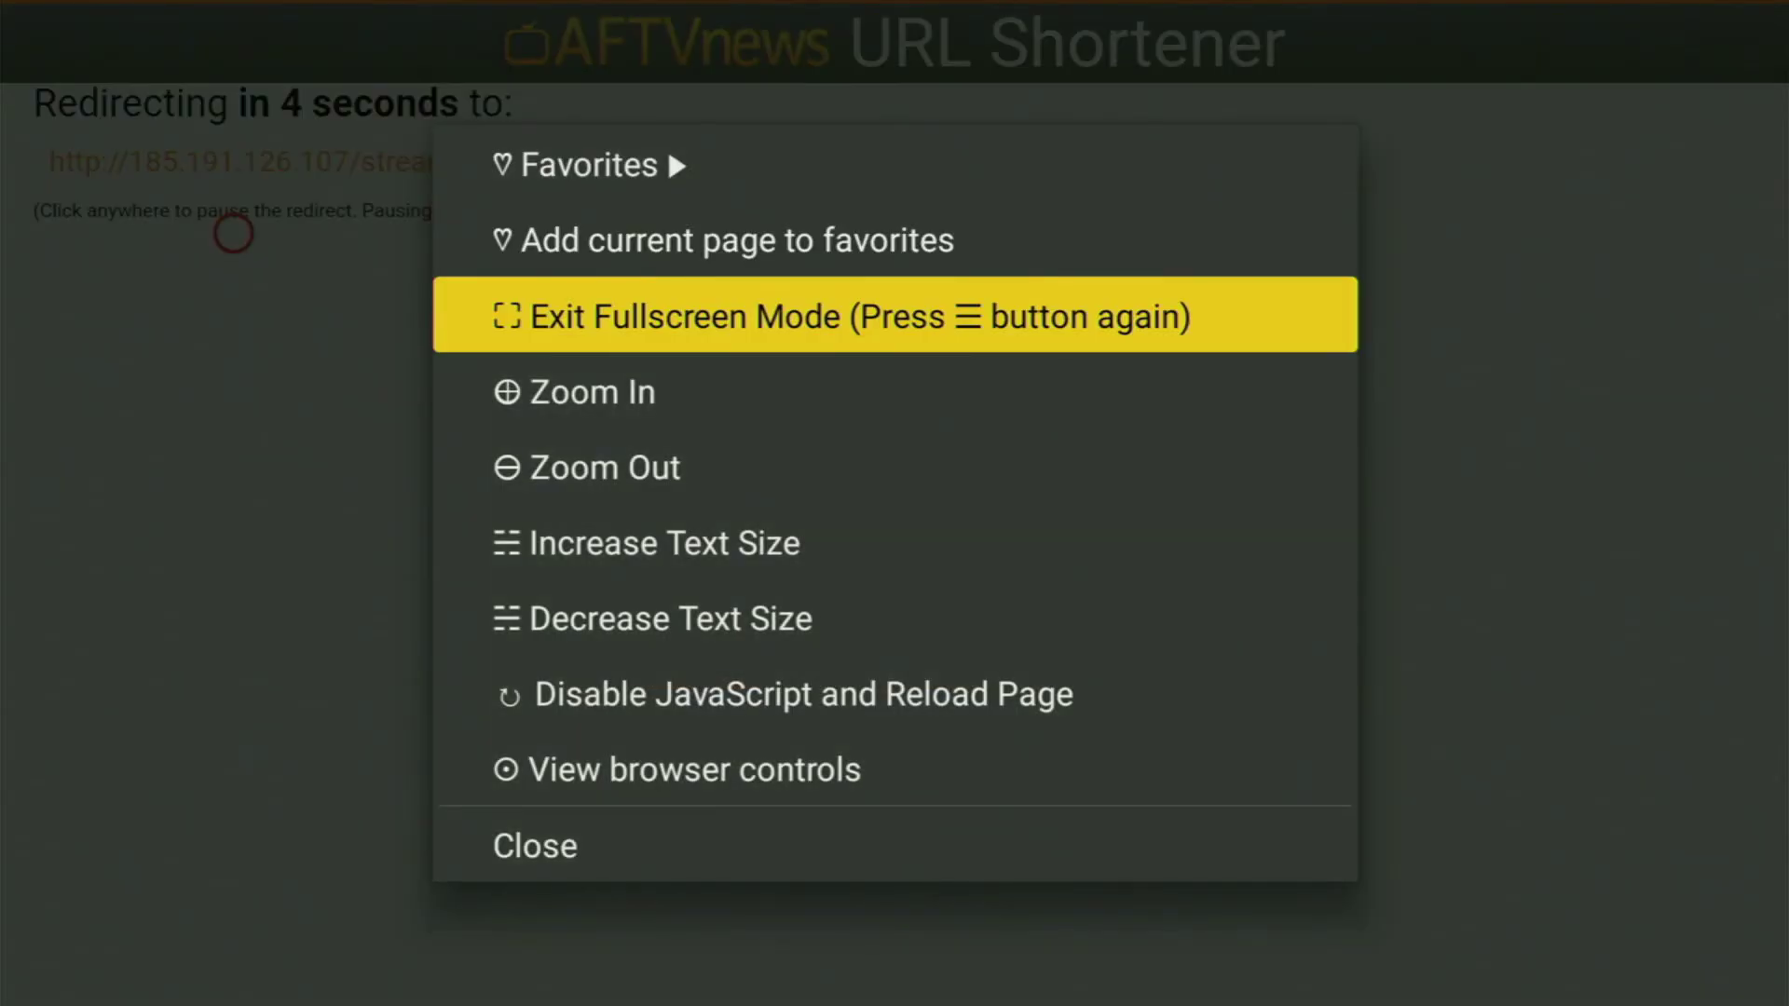
pyautogui.press('Down')
pyautogui.press('Return')
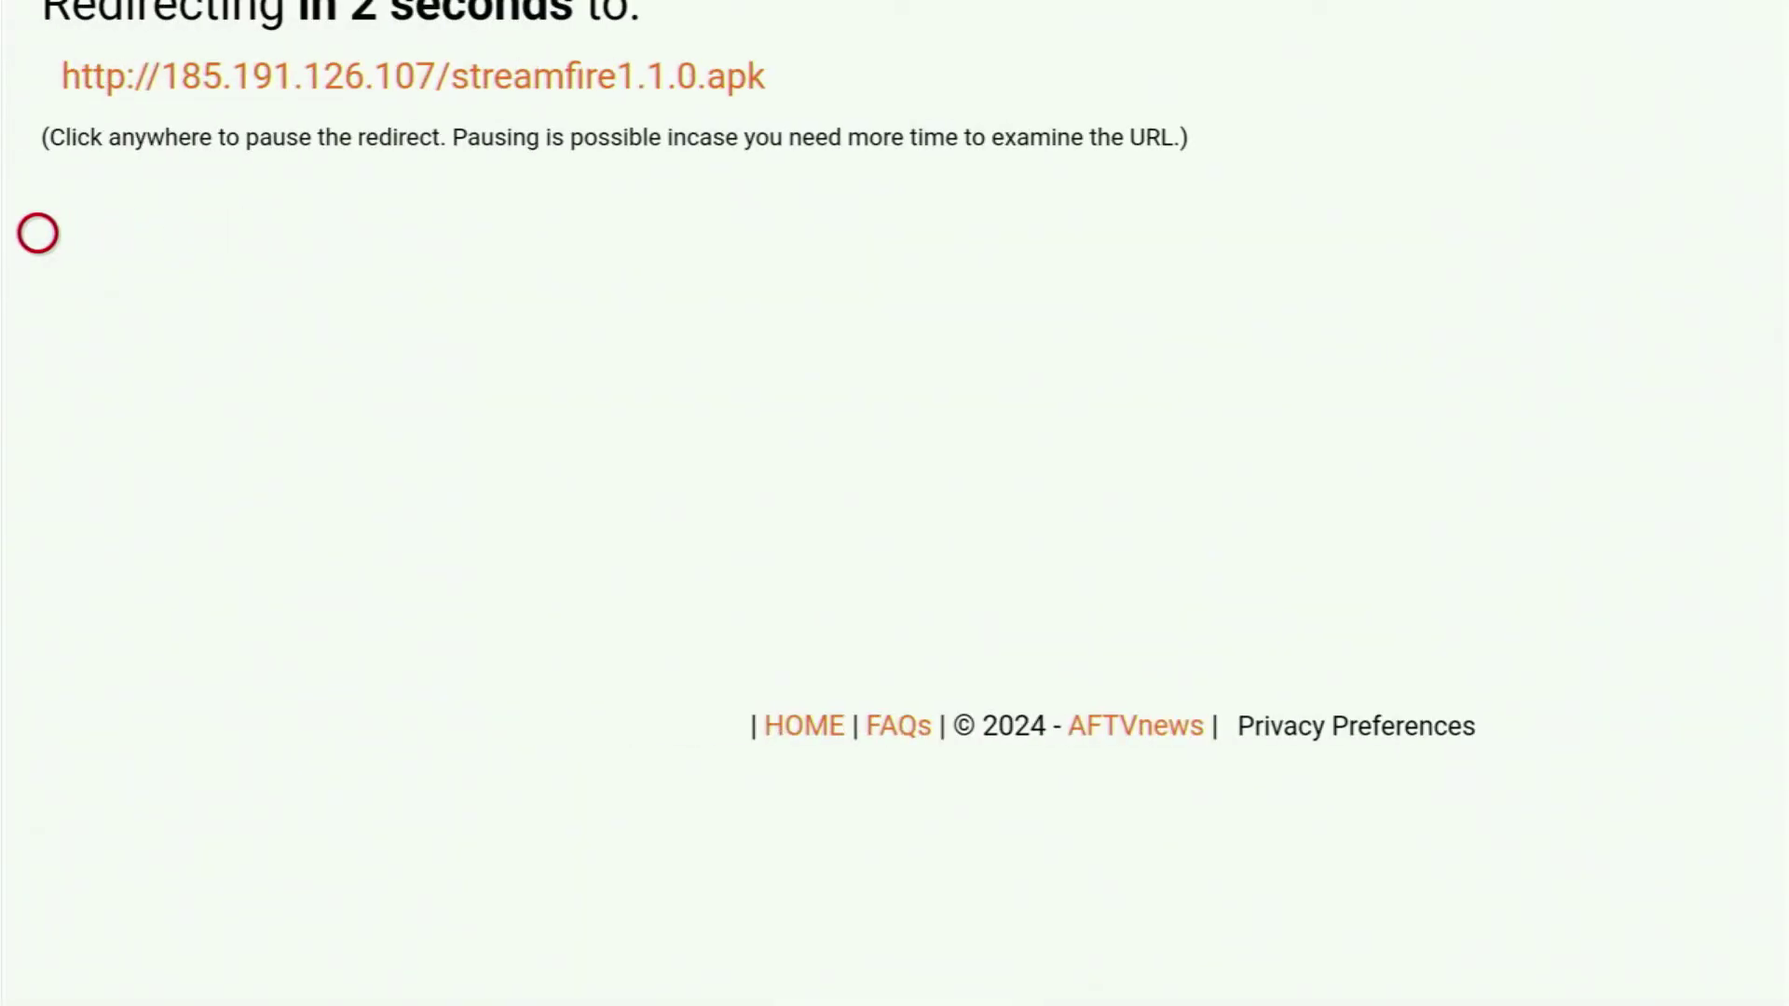
pyautogui.scroll(2, 38, 233)
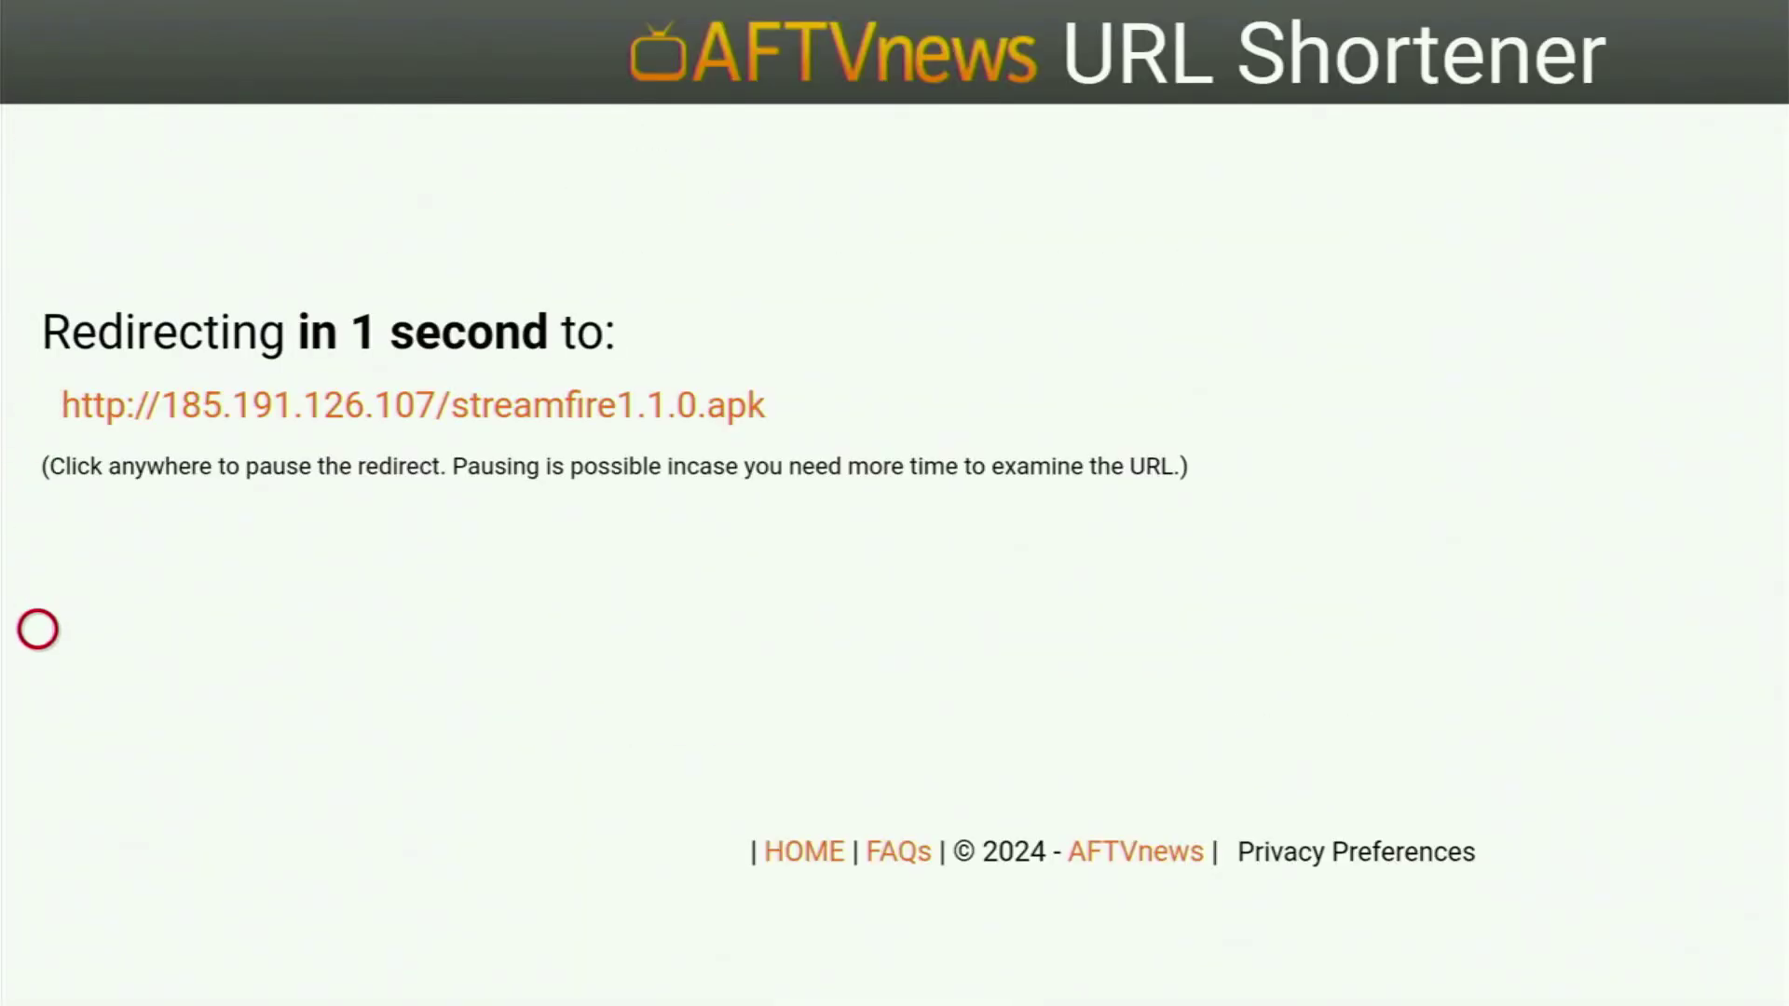
pyautogui.scroll(-3, 38, 970)
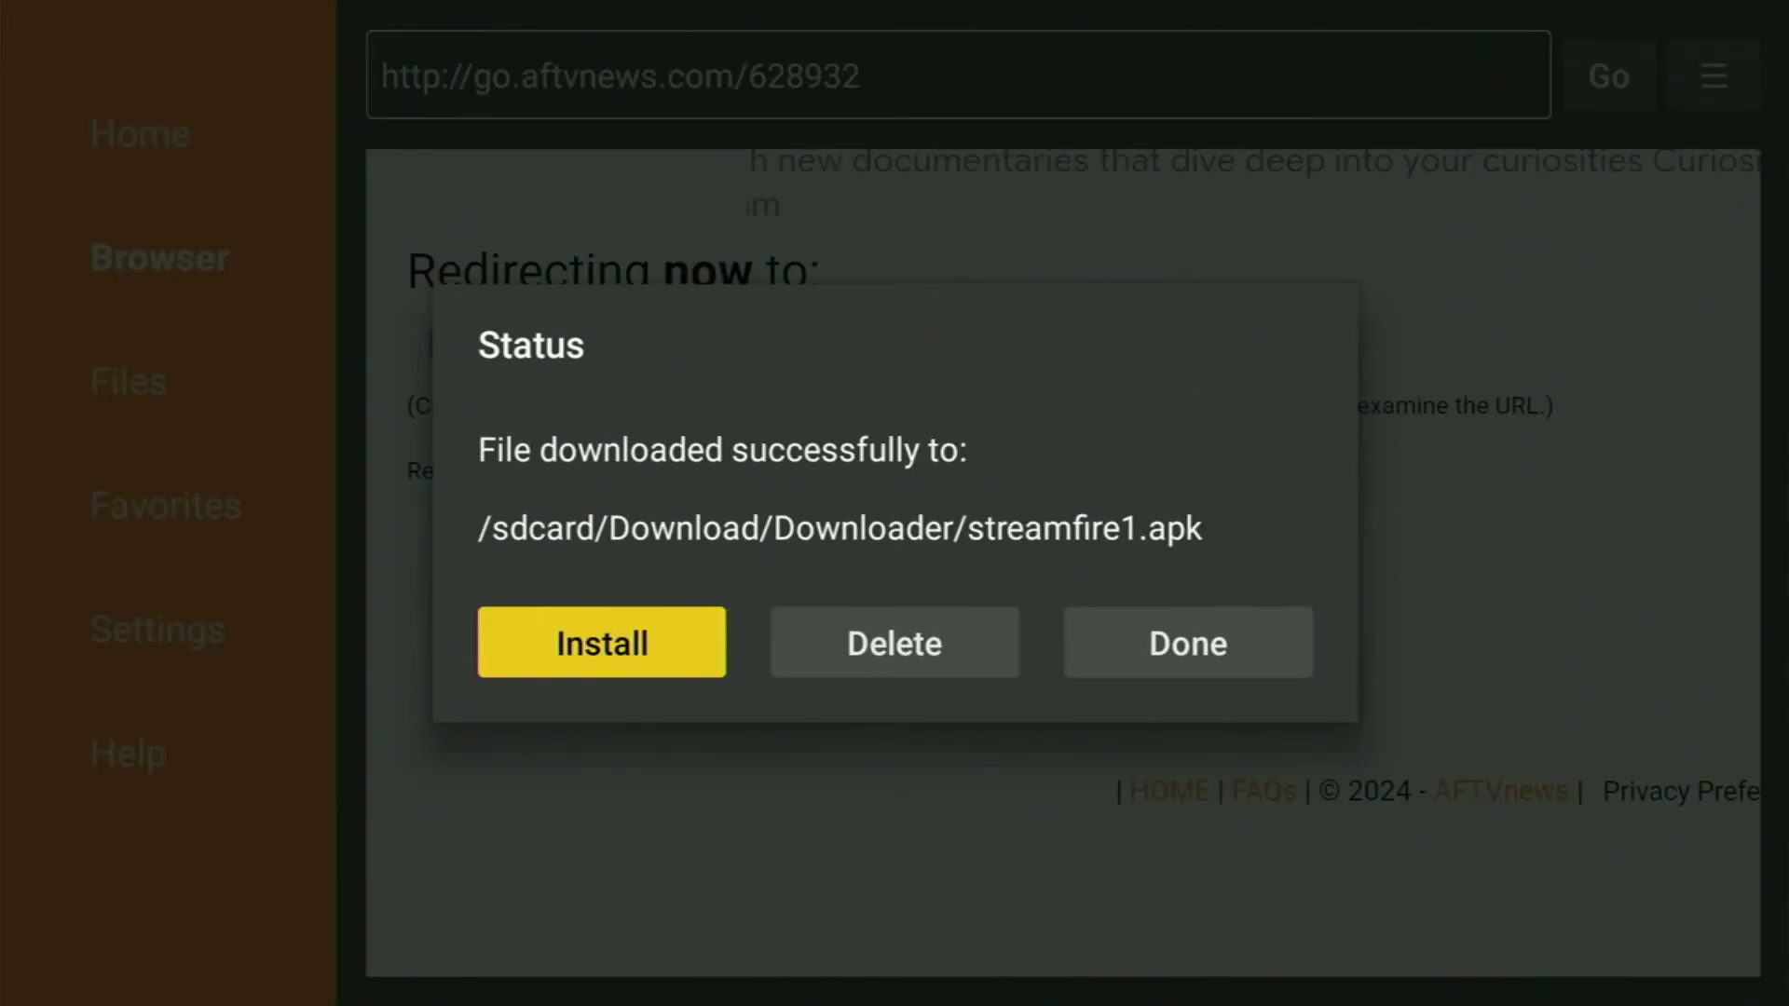
# - Install Streamfire from the download, then delete the streamfire1.apk installer file
pyautogui.press('Return')
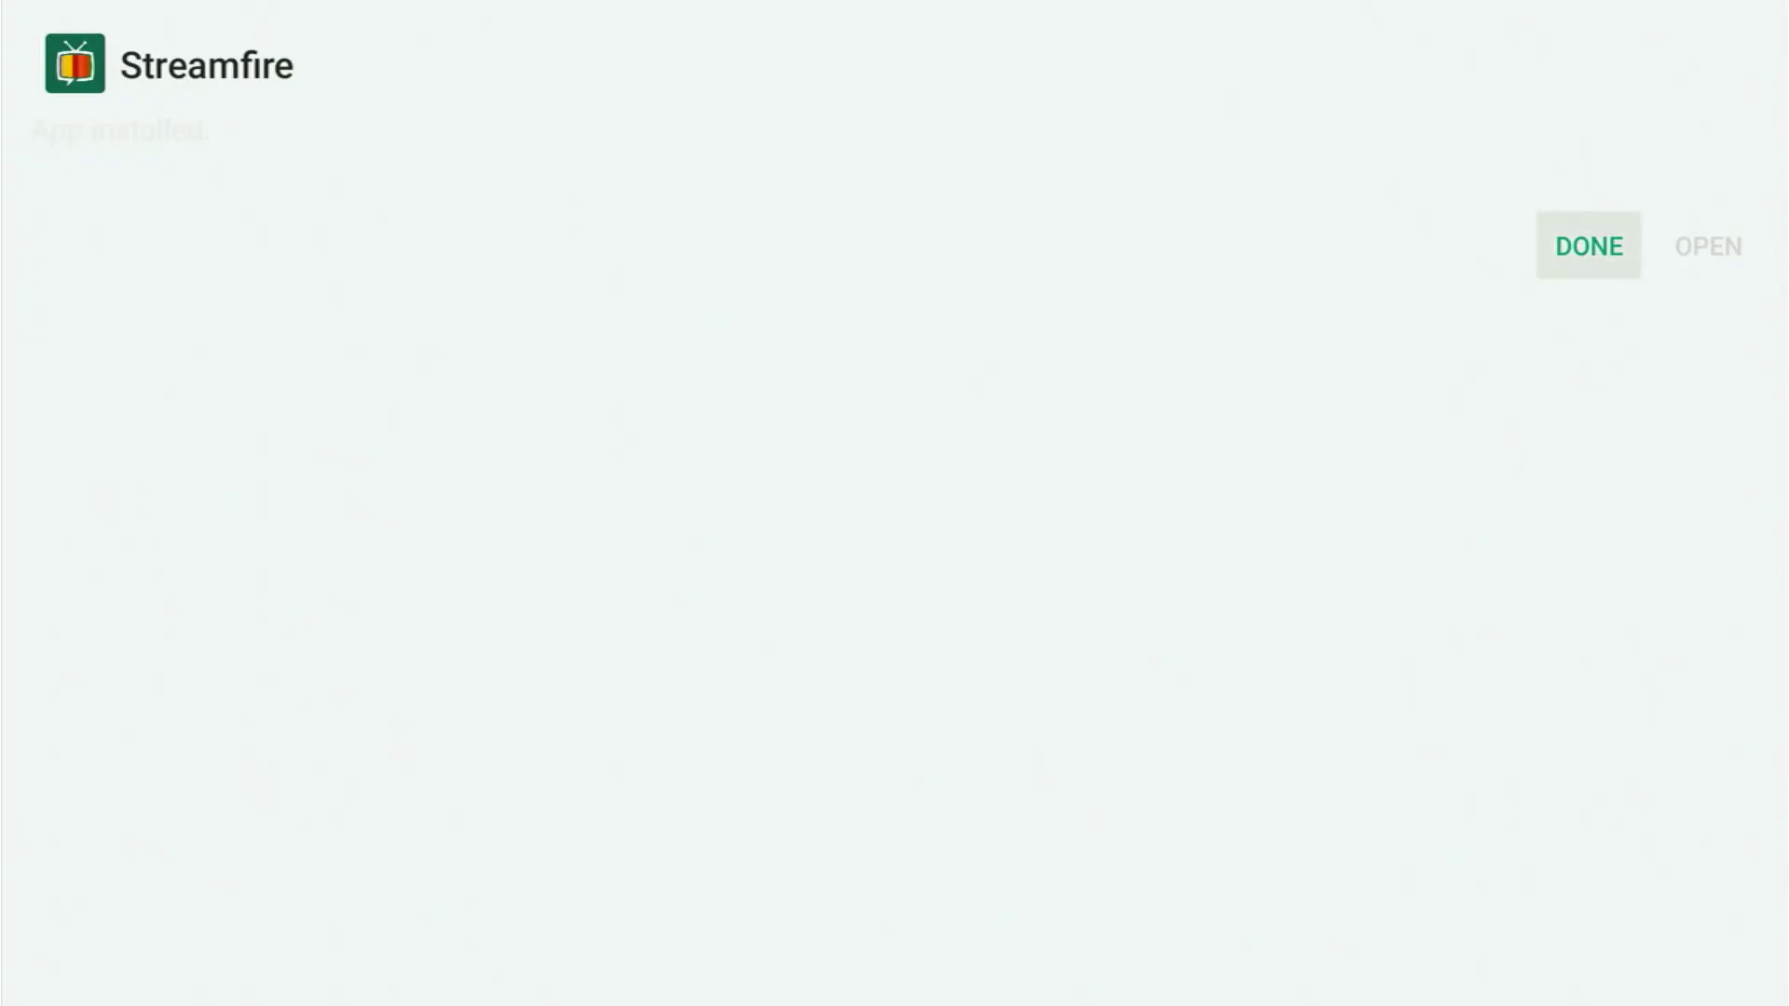
pyautogui.press('Return')
pyautogui.press('Right')
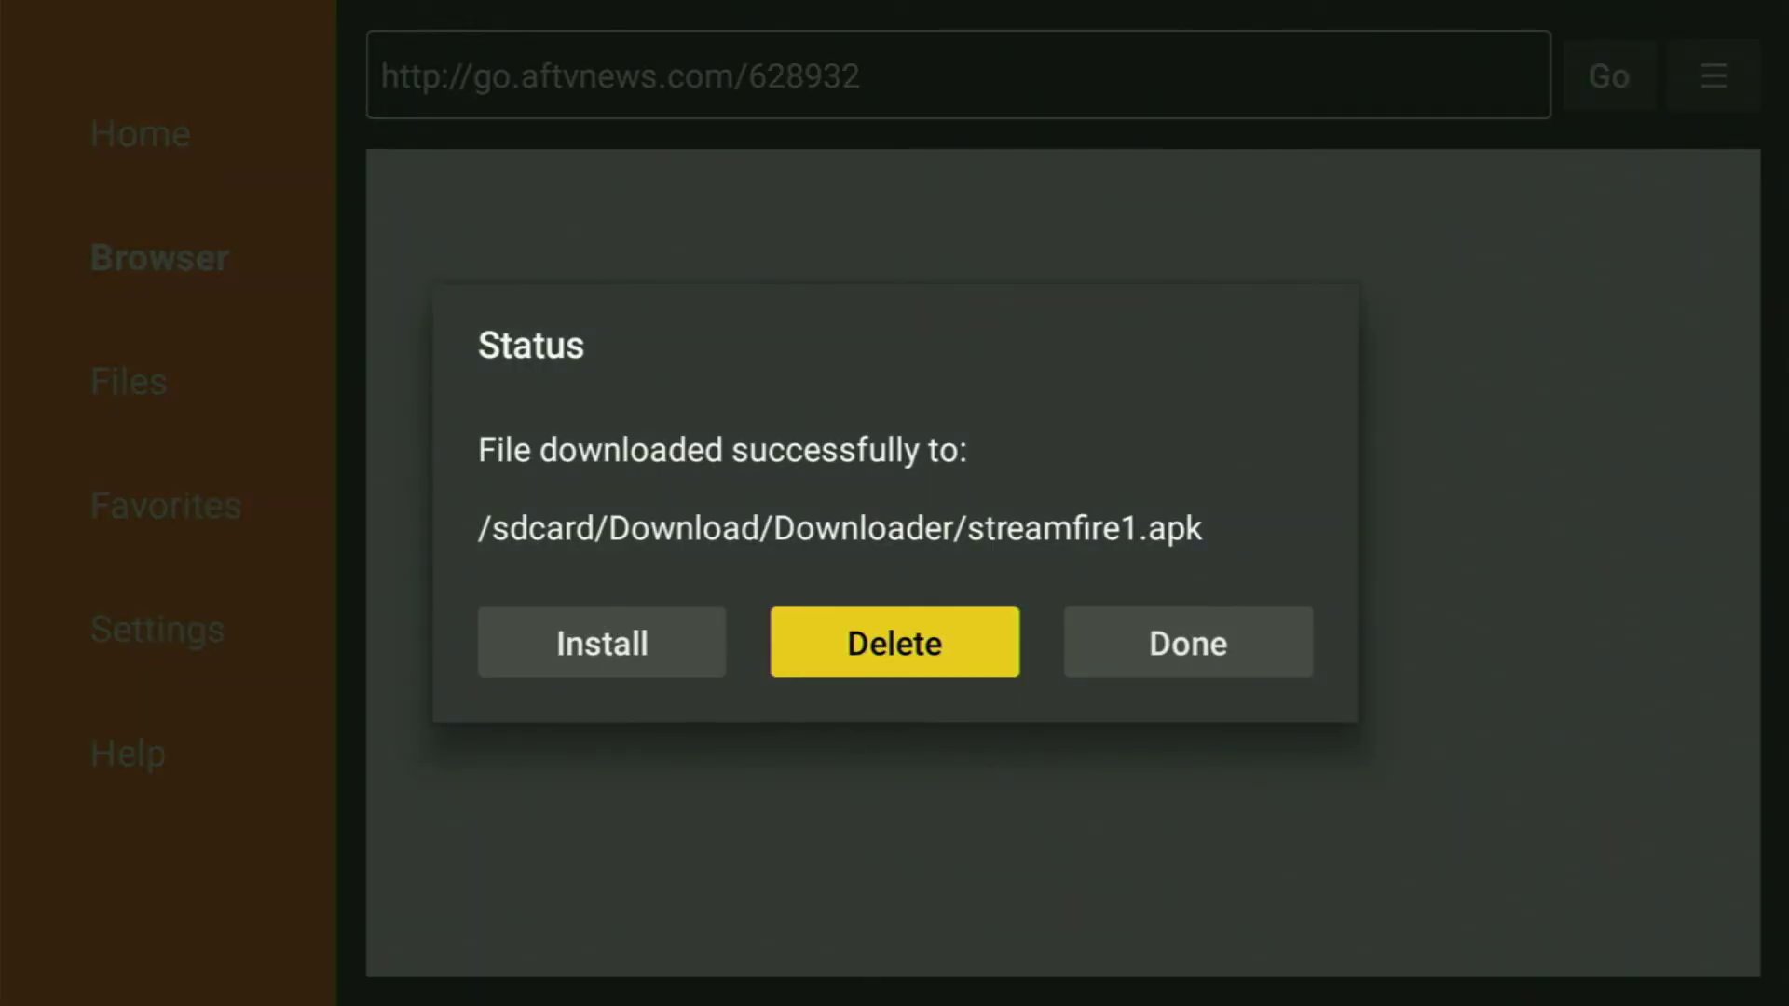
pyautogui.press('Return')
pyautogui.press('Return')
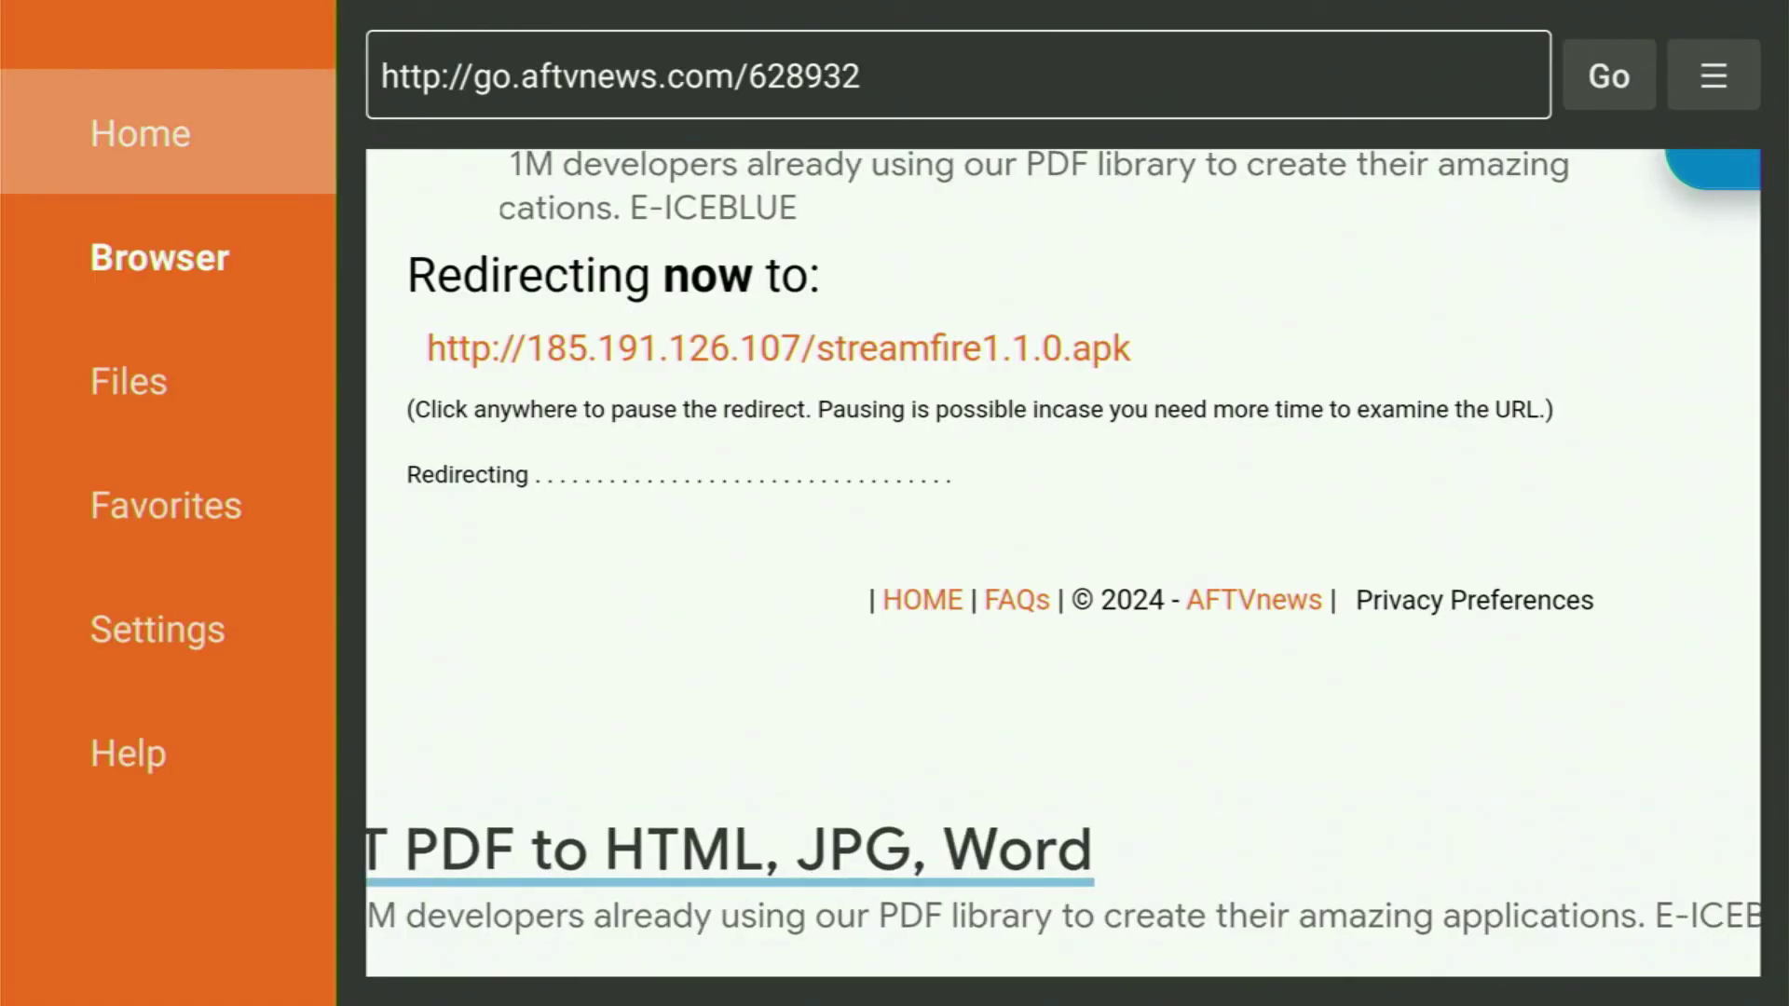
# - Move through the Downloader sidebar sections on the way out of the app
pyautogui.press('Down')
pyautogui.press('Down')
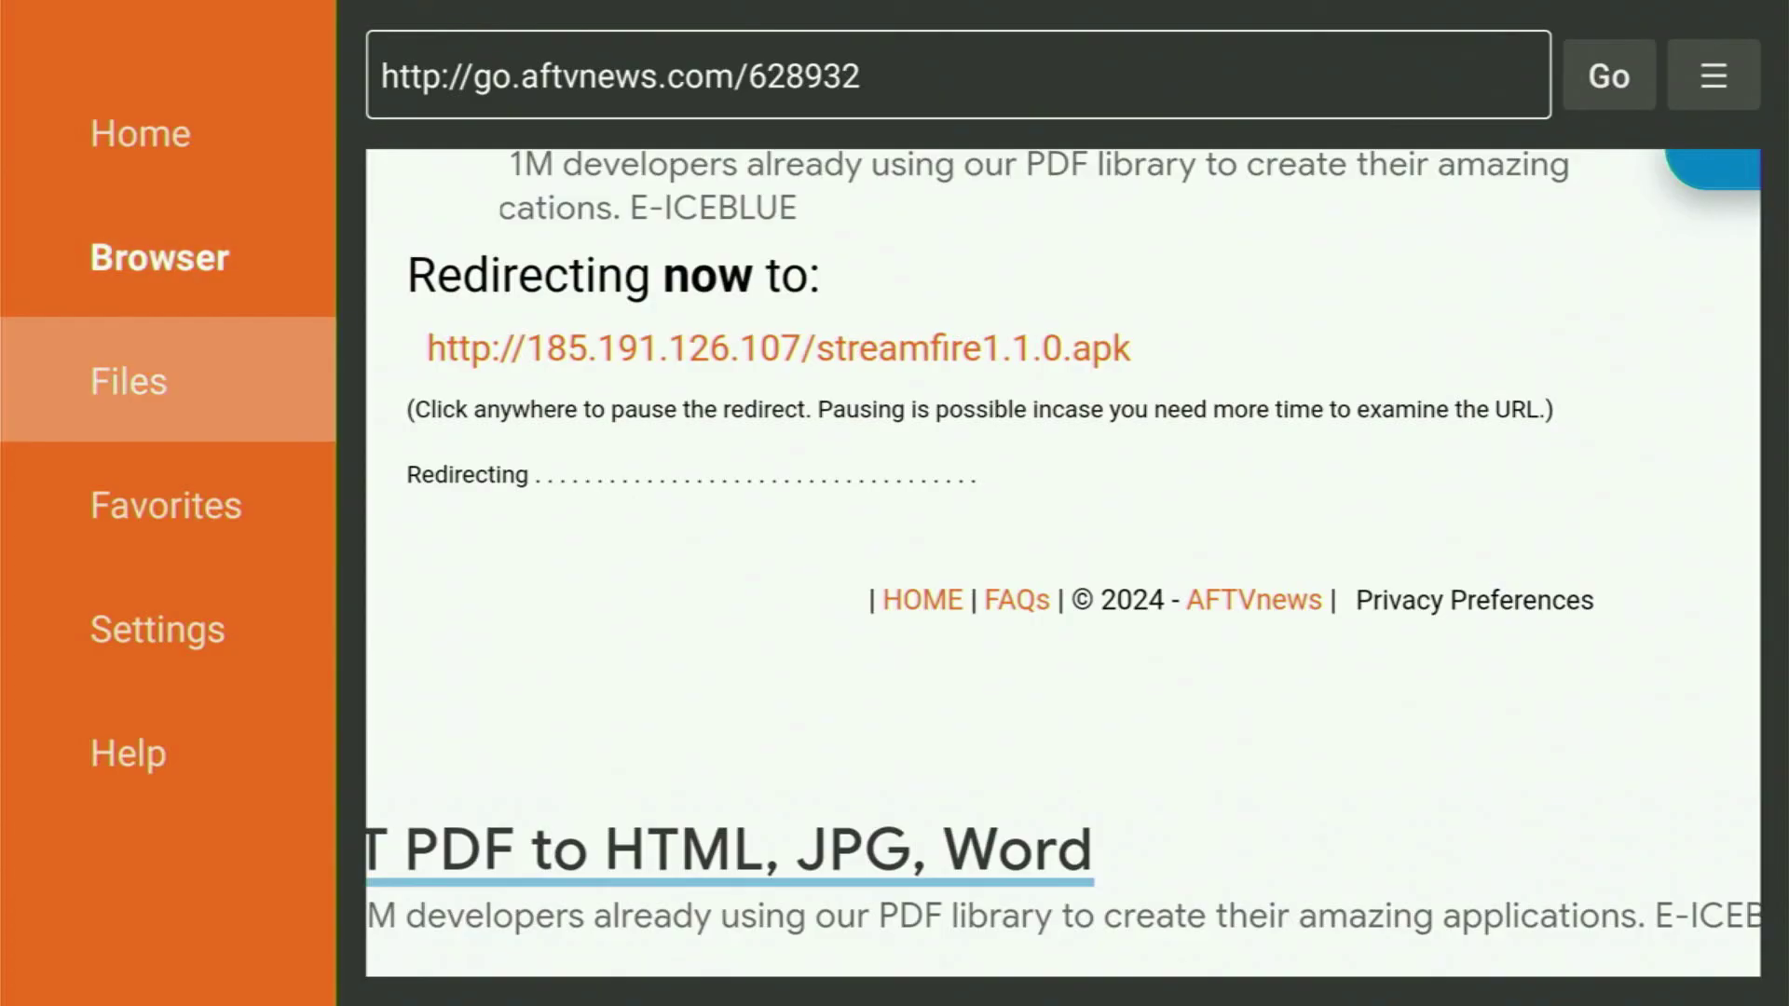
pyautogui.press('Right')
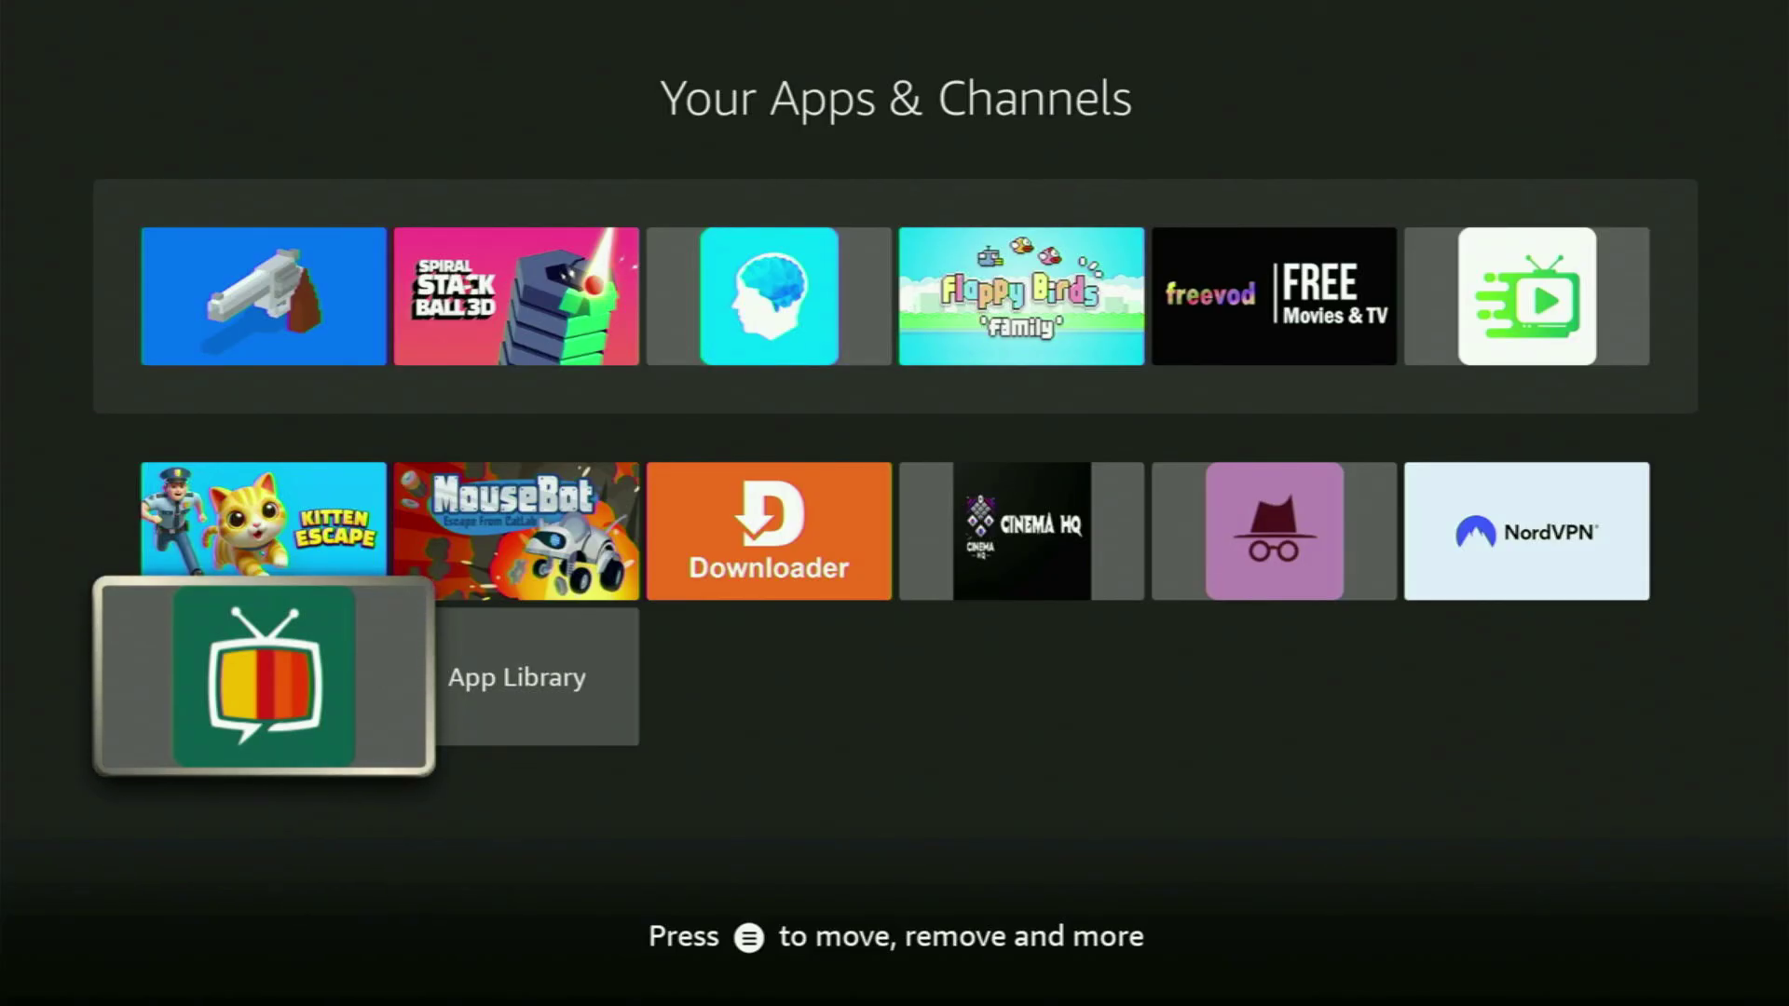
# - Choose Move to front from the Streamfire tile's options menu, putting it first in the list
pyautogui.press('Menu')
pyautogui.press('Down')
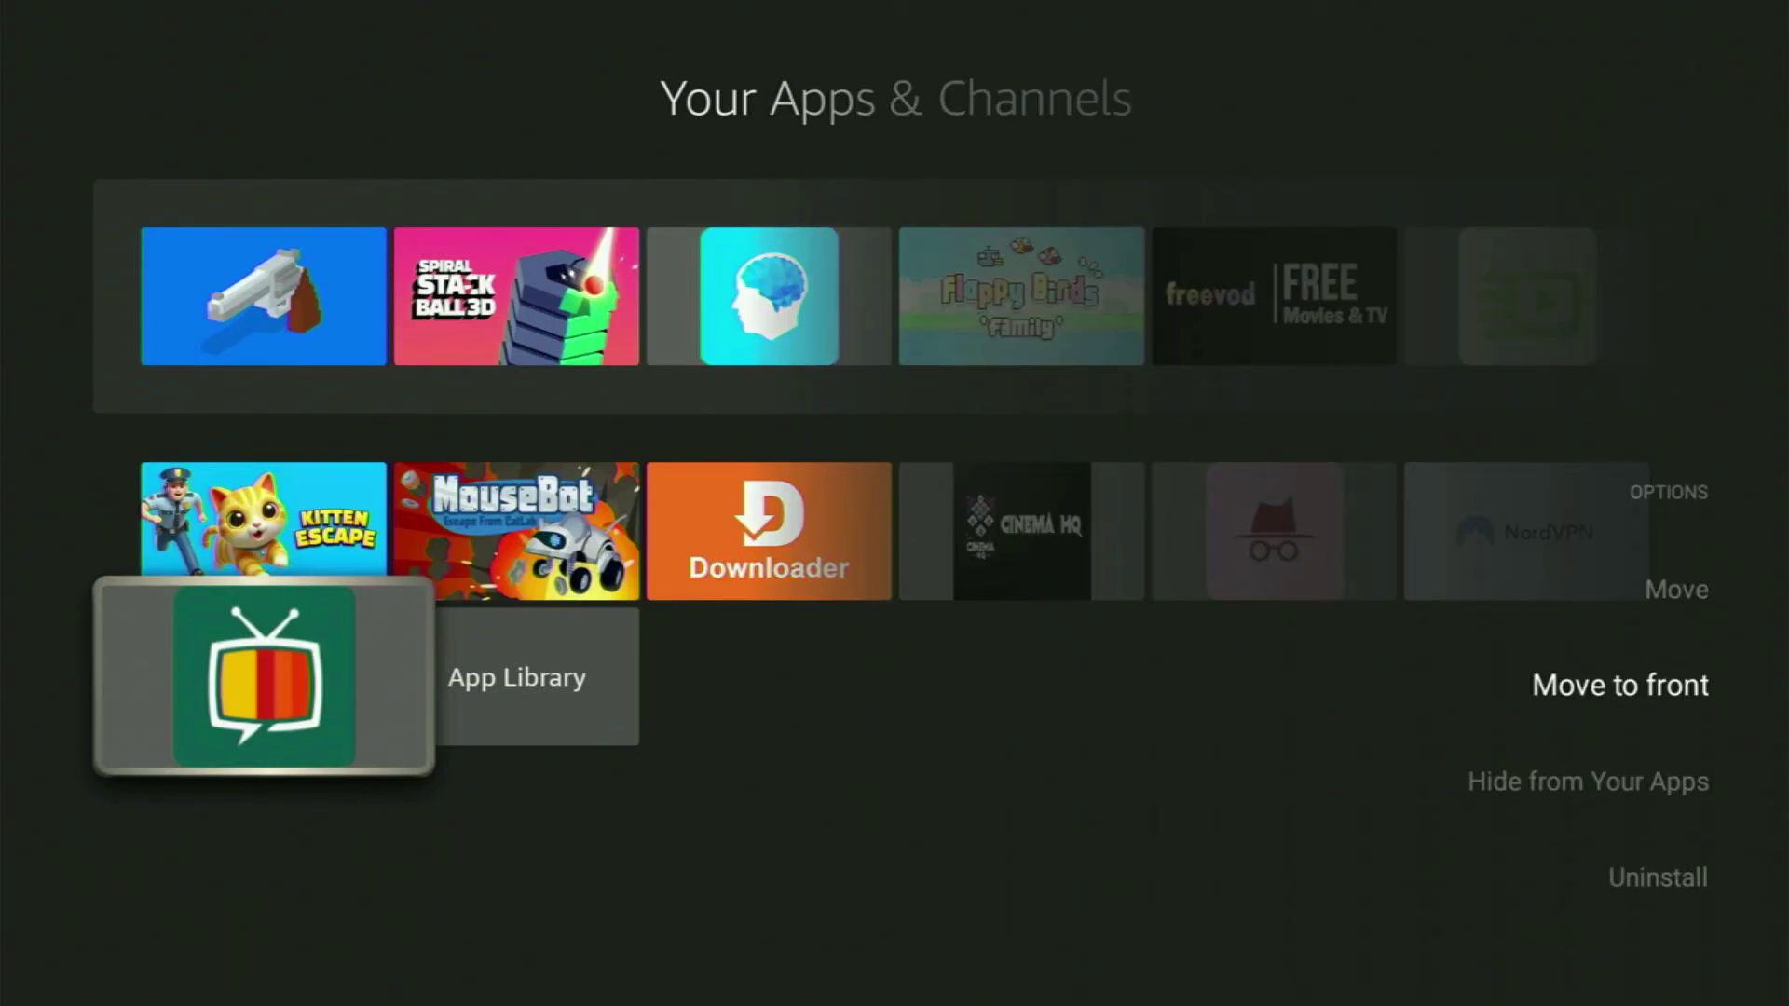
pyautogui.press('Return')
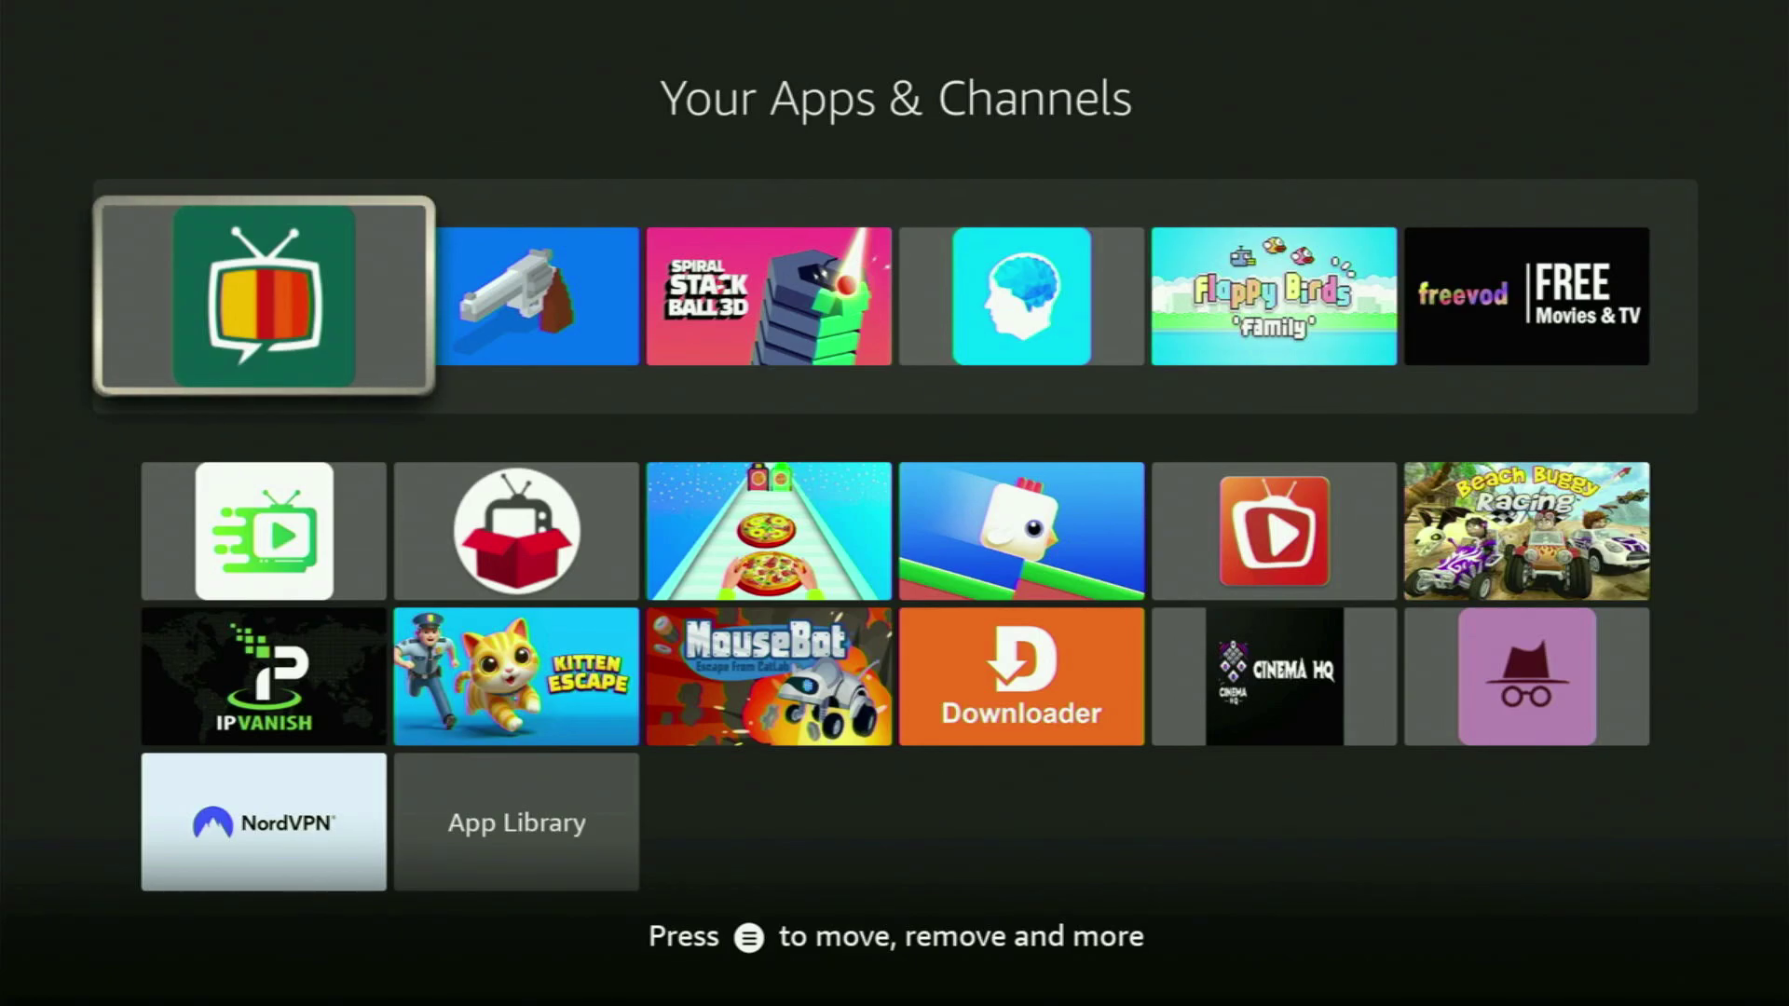
pyautogui.press('Down')
pyautogui.press('Down')
pyautogui.press('Down')
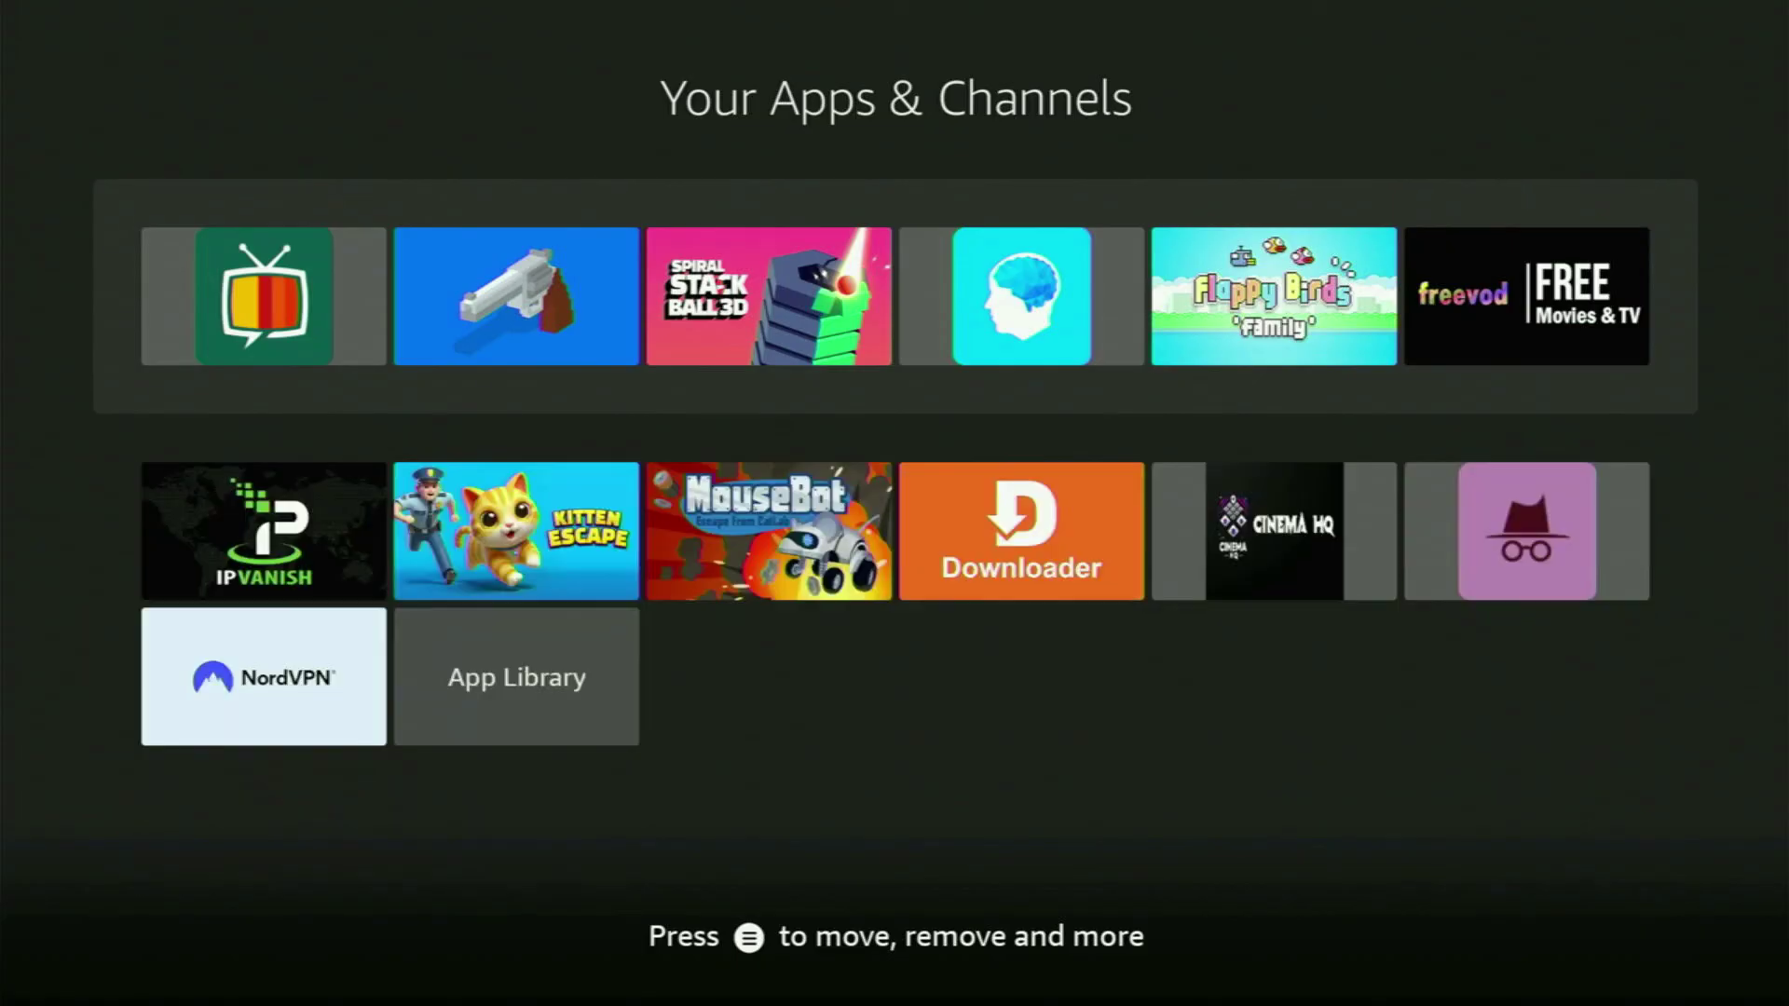